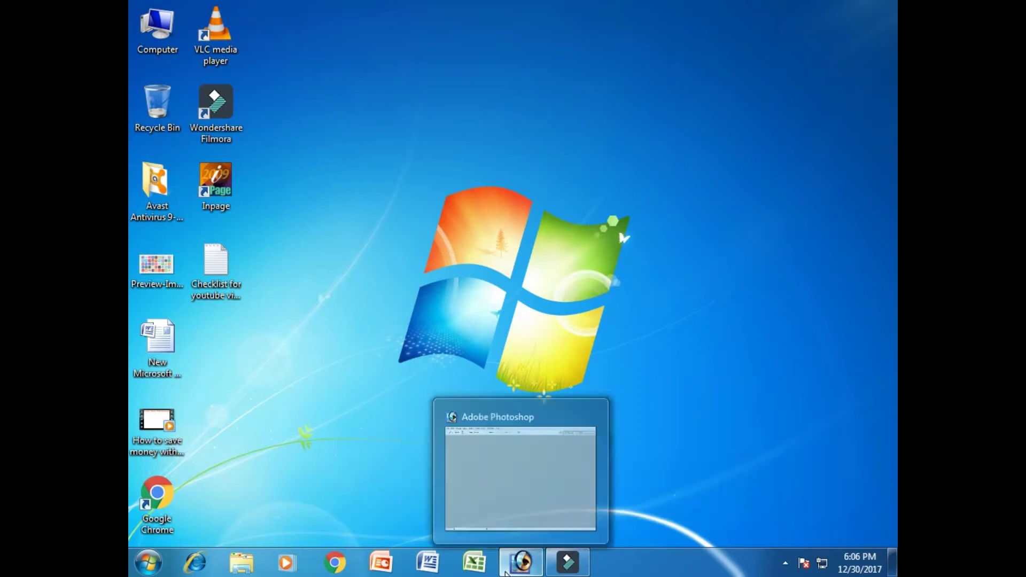
Step: Restore the minimized Photoshop window from the Windows 7 taskbar
click(532, 558)
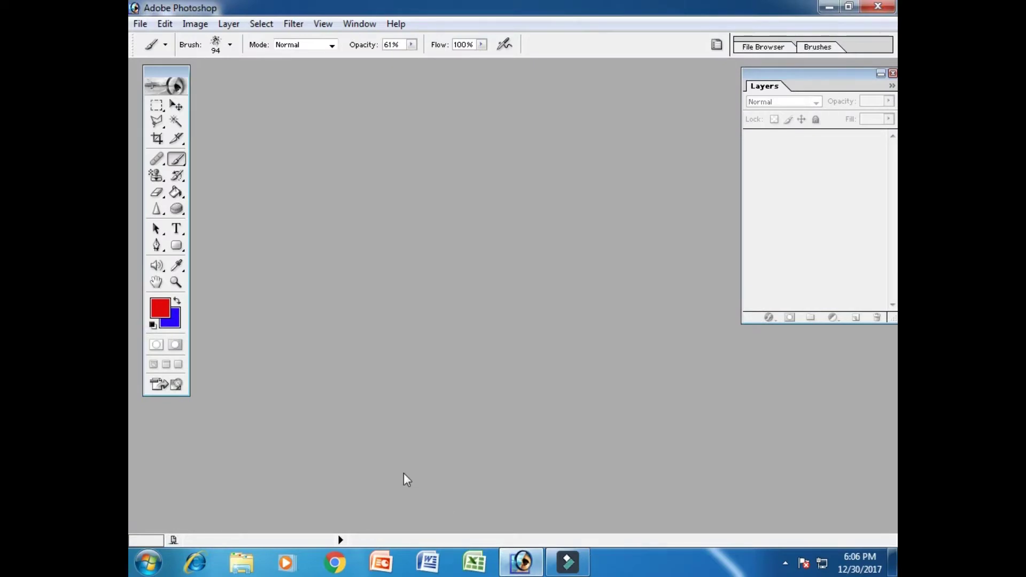
Step: Glance at the Edit menu, close it, then show the File menu
click(162, 23)
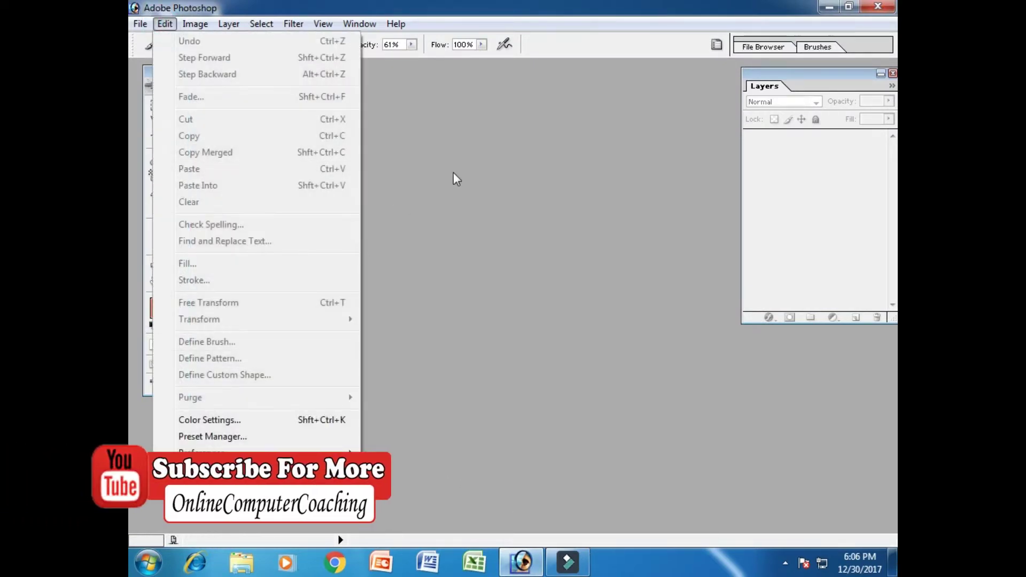
click(453, 172)
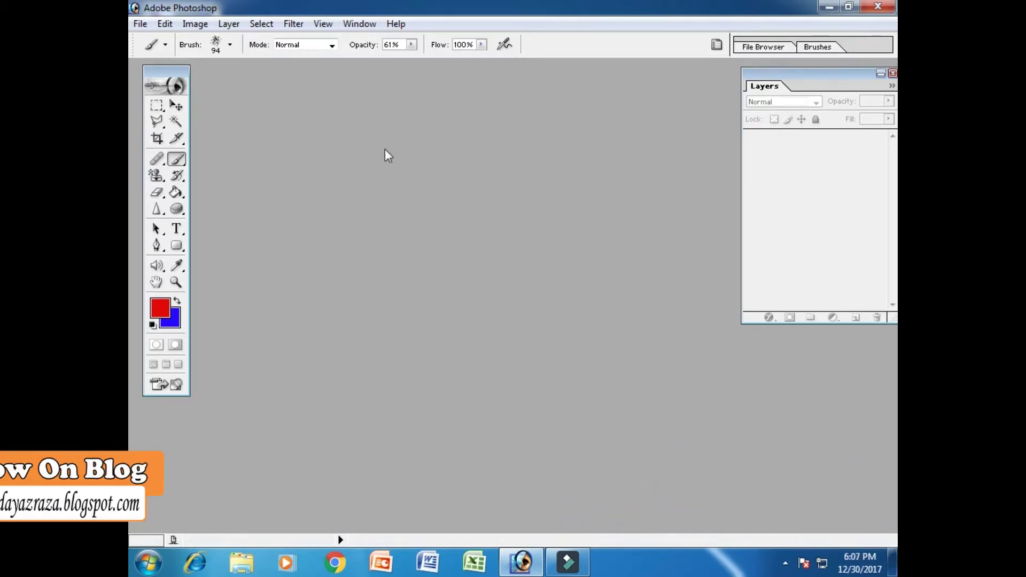
click(141, 24)
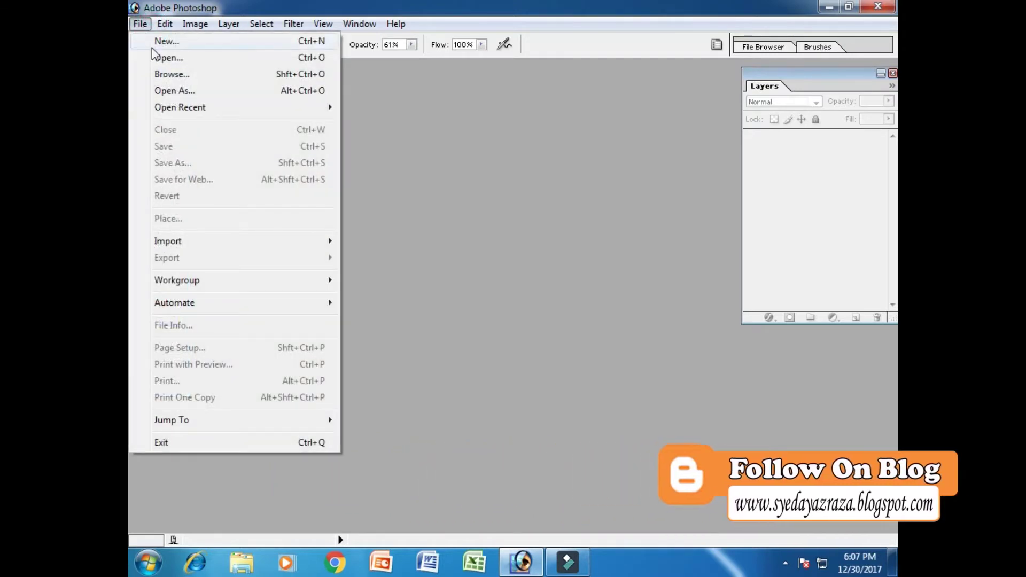
Step: Open the butterfly image 13.jpeg from the Animal Wallpapers folder
click(160, 57)
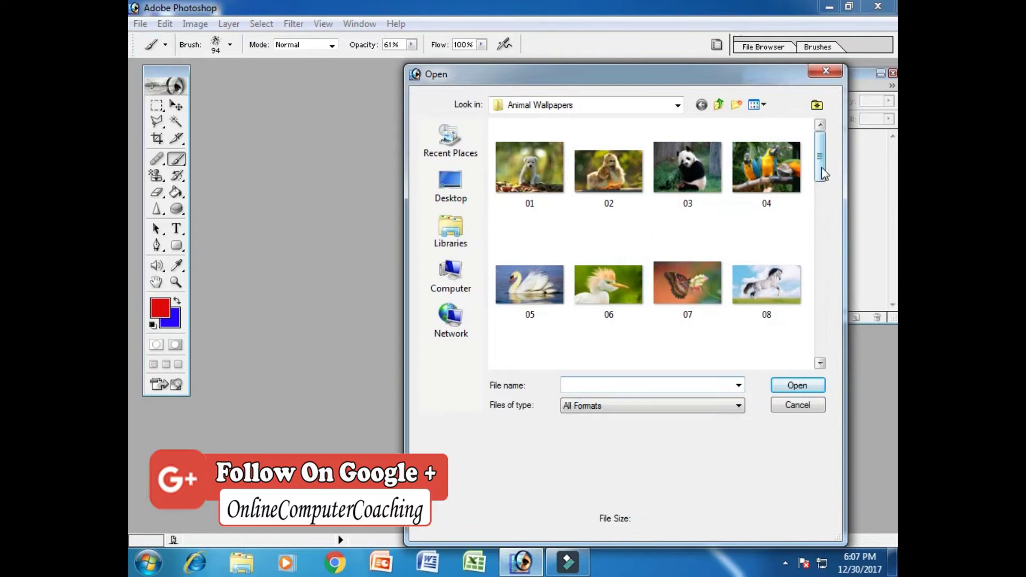
drag(819, 170, 821, 246)
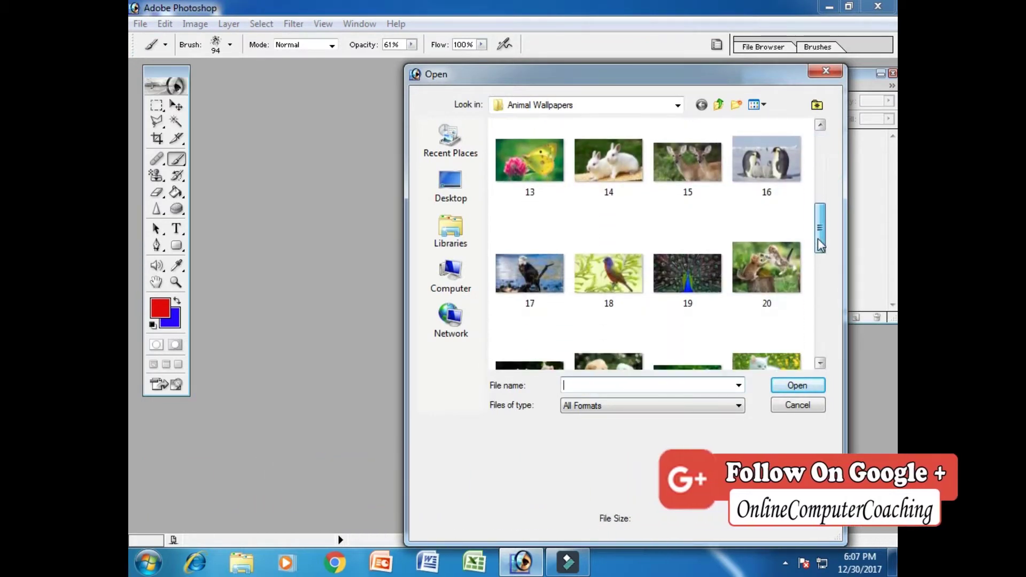
click(547, 169)
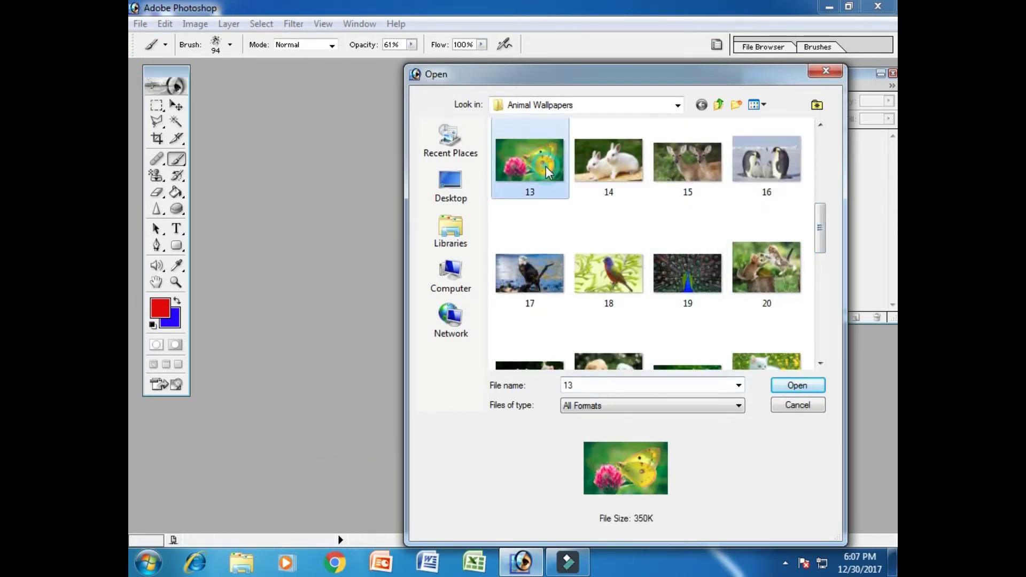
click(812, 386)
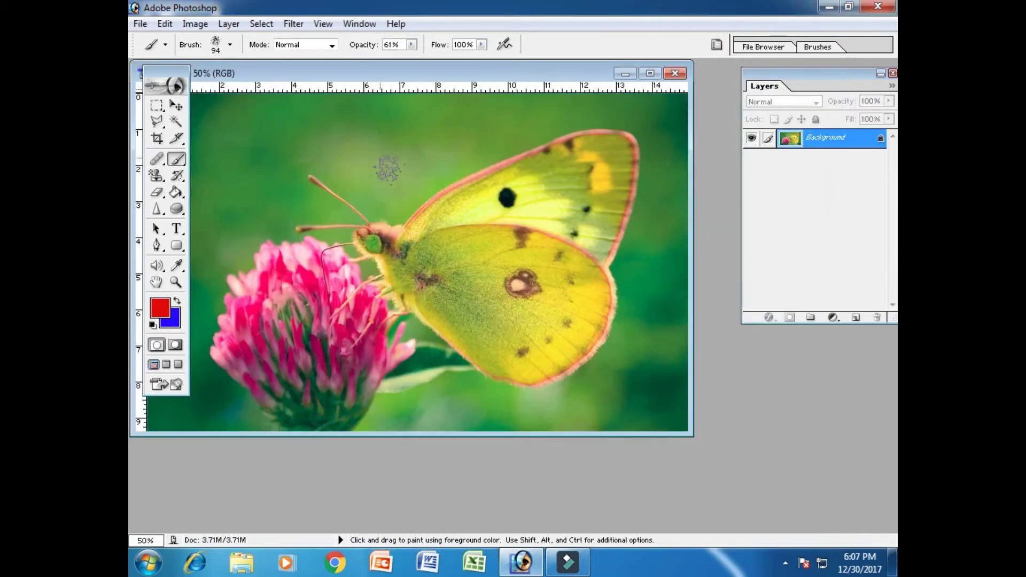
Step: Move the 13.jpeg document window and the Layers palette further right
drag(298, 73, 354, 78)
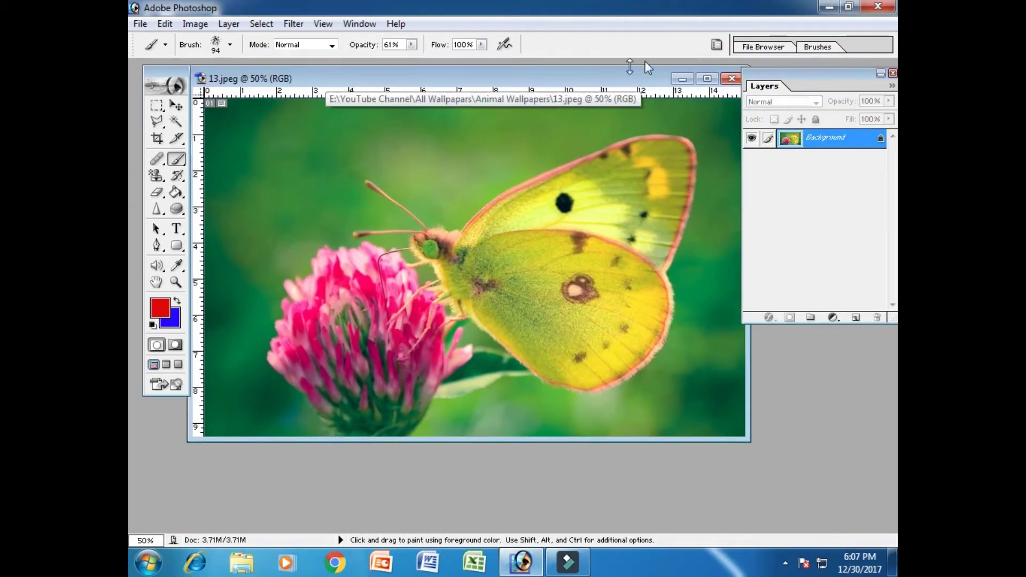
drag(753, 88, 786, 80)
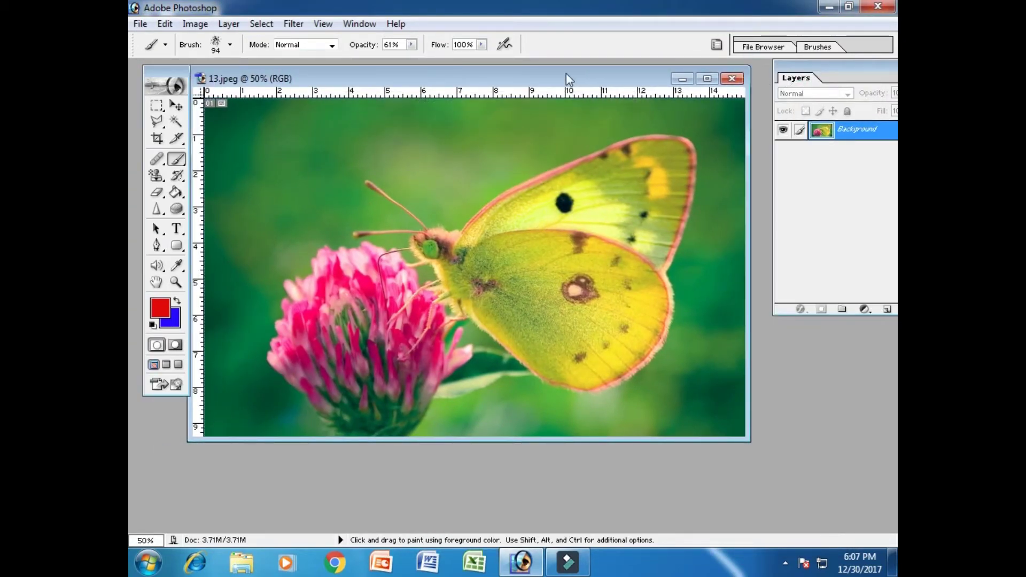
drag(480, 78, 493, 81)
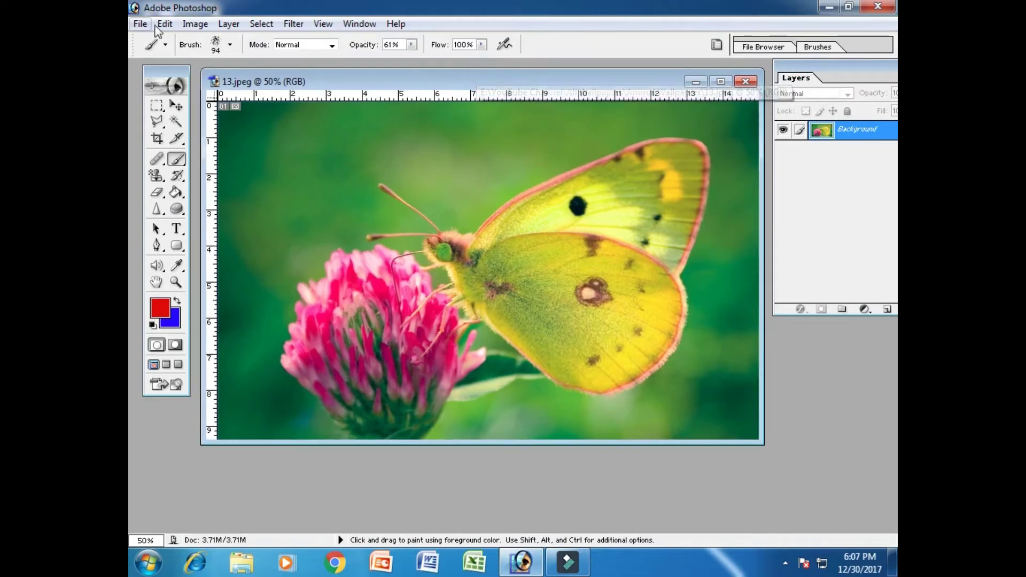
click(164, 24)
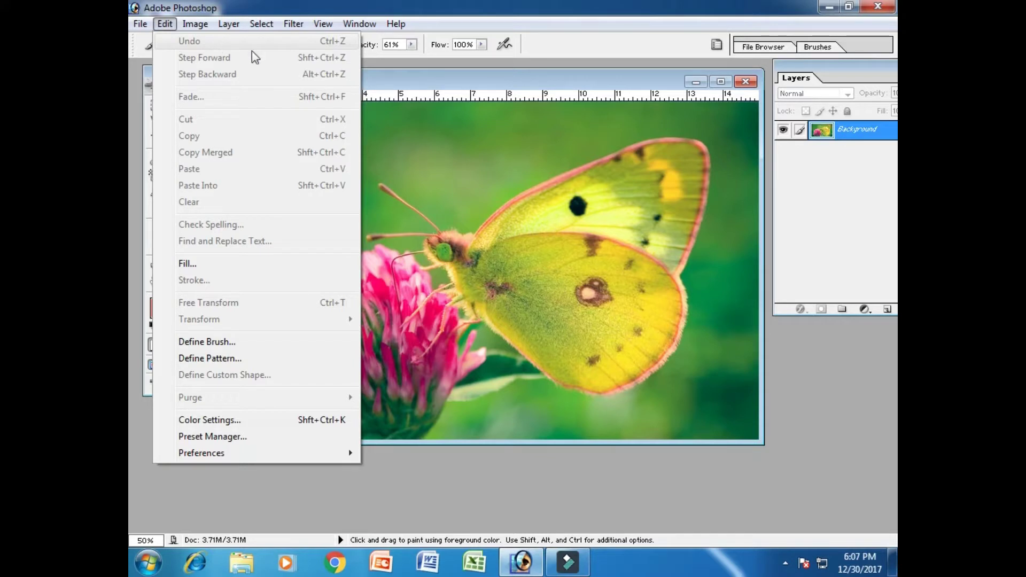
click(455, 80)
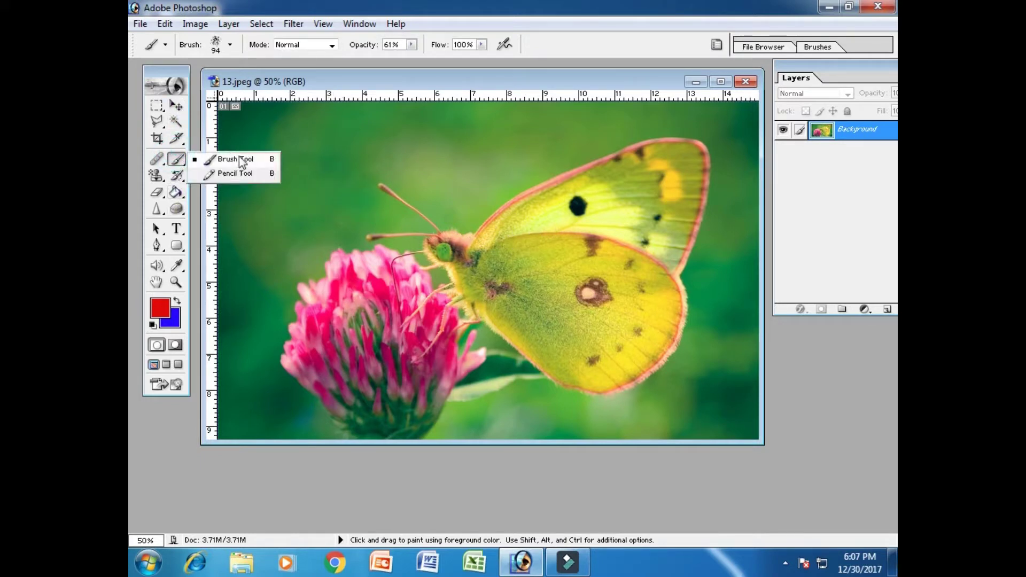
drag(275, 227, 428, 152)
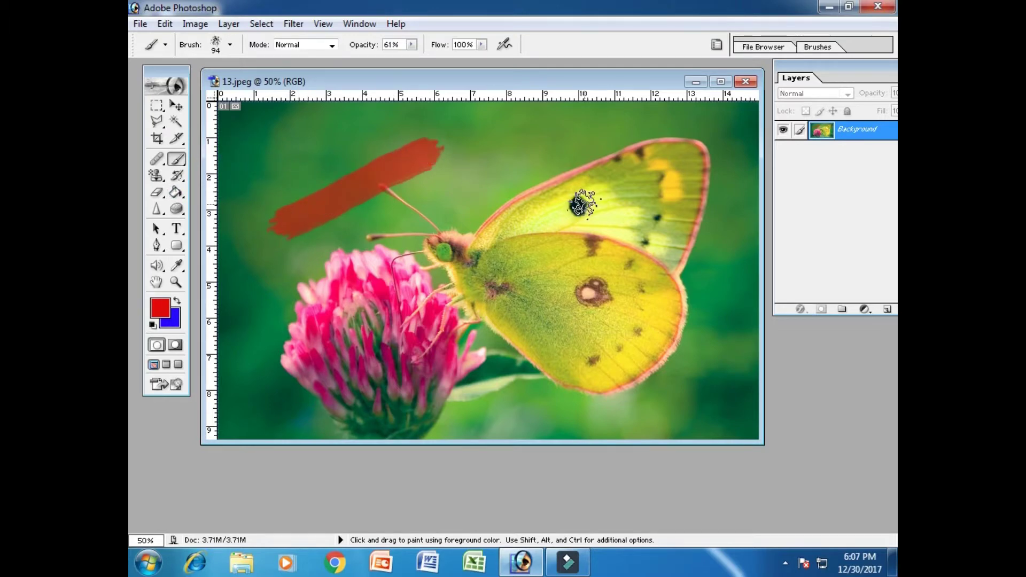
click(165, 24)
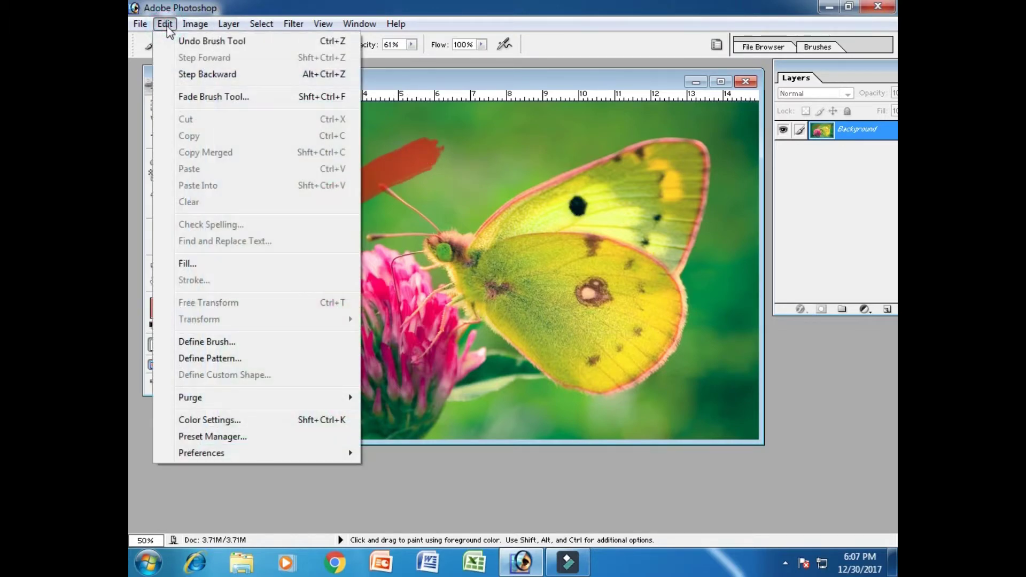
click(171, 42)
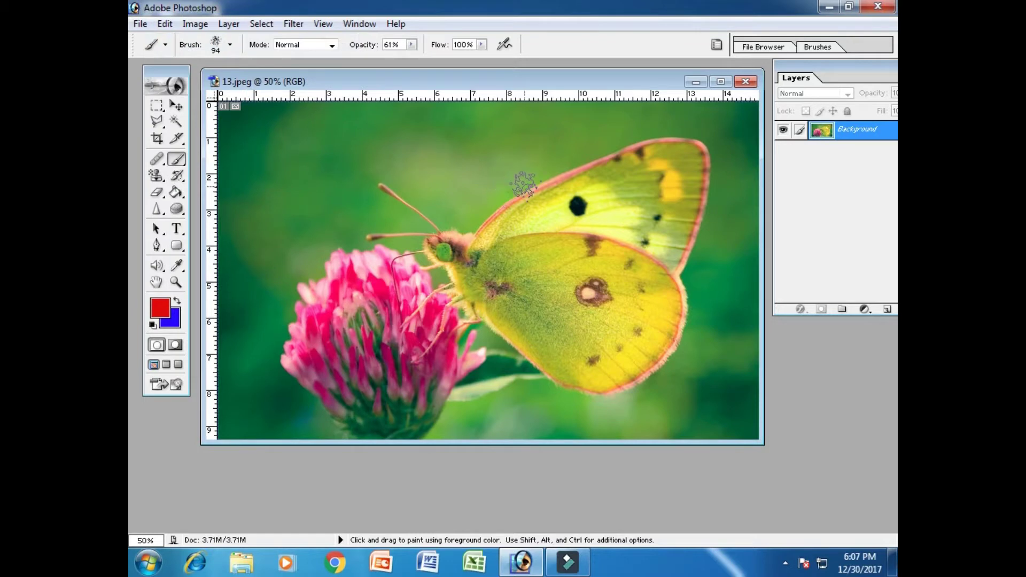
click(156, 105)
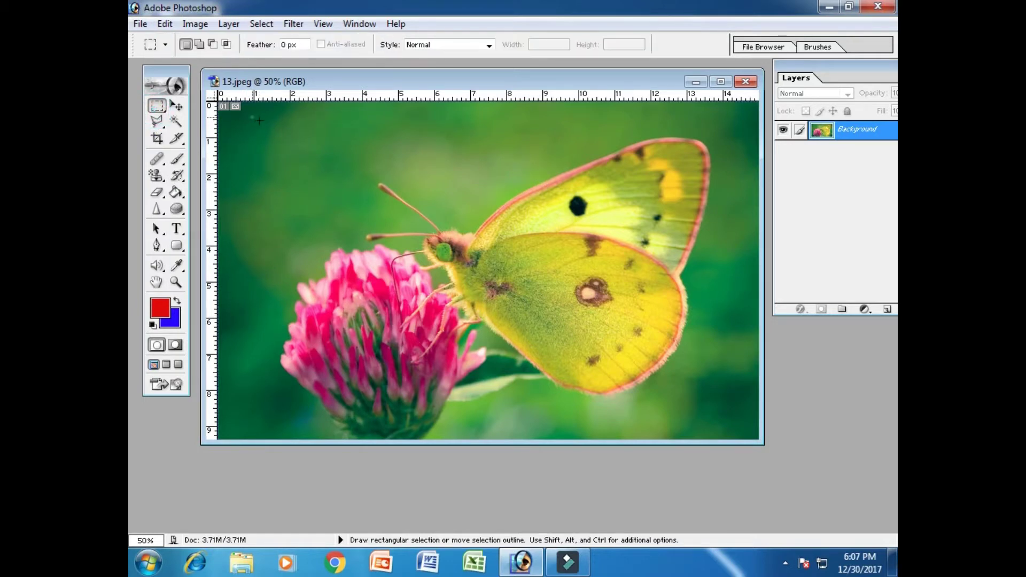
drag(253, 117, 355, 204)
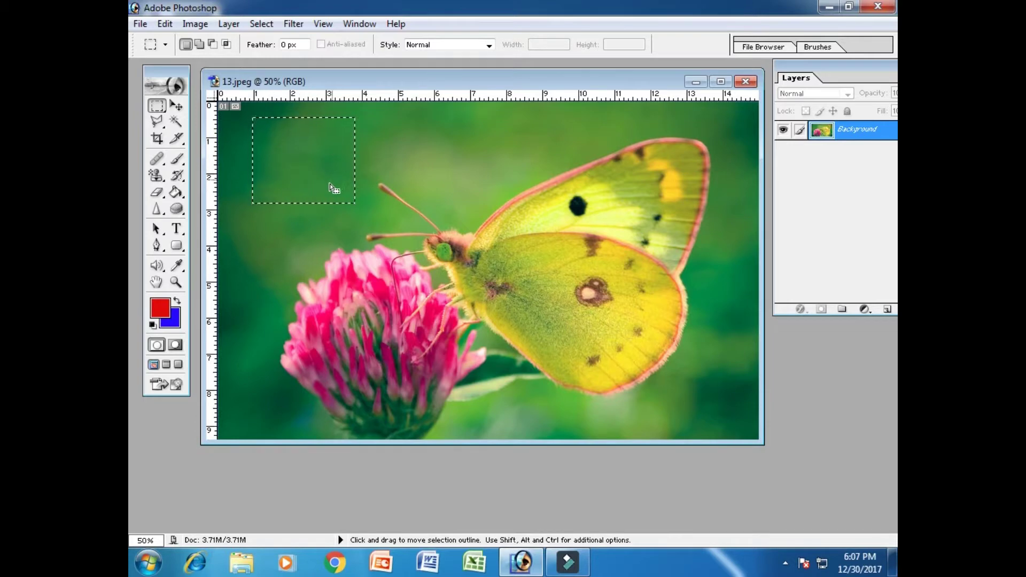
key(ctrl+BackSpace)
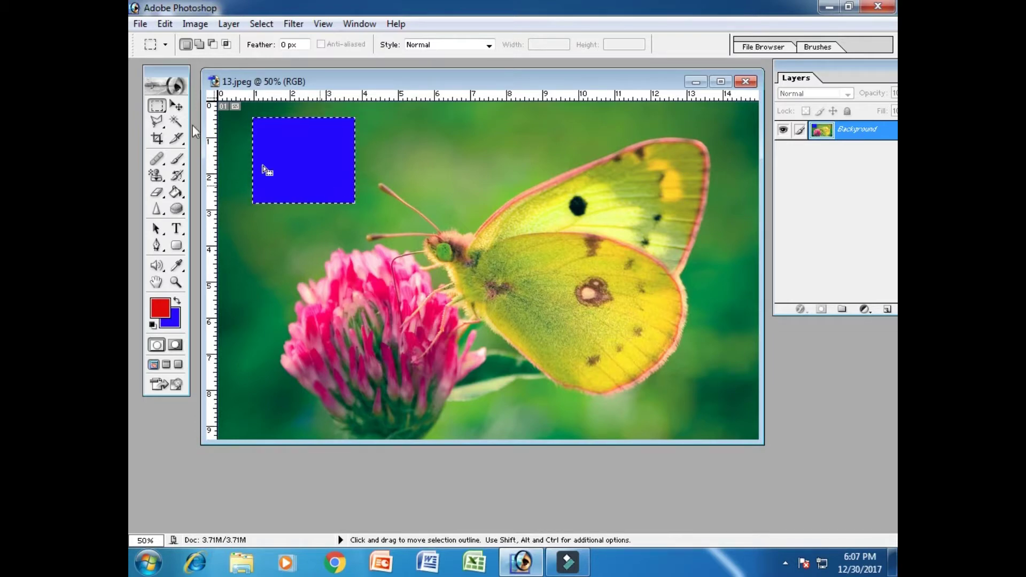
click(163, 27)
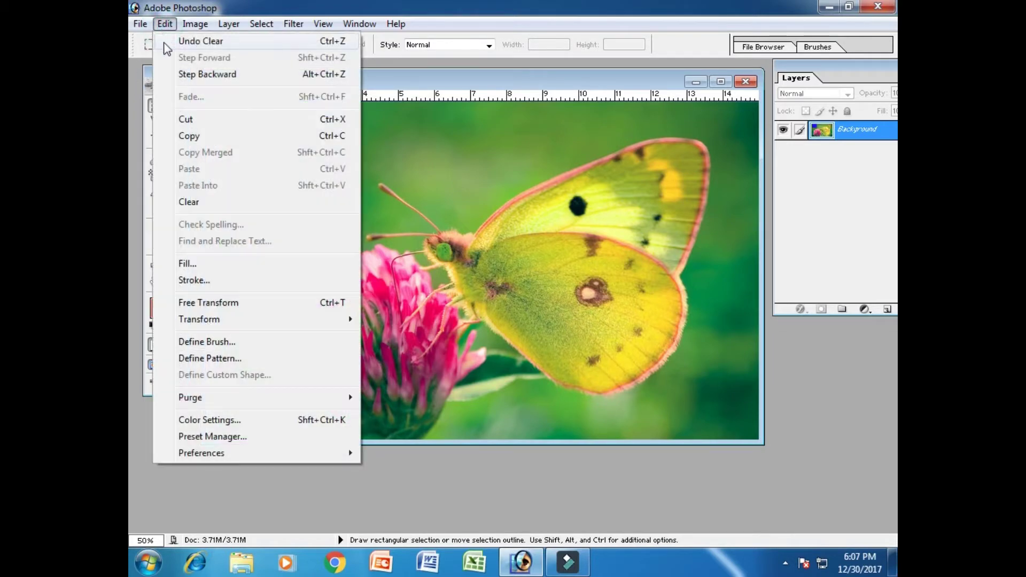
click(165, 42)
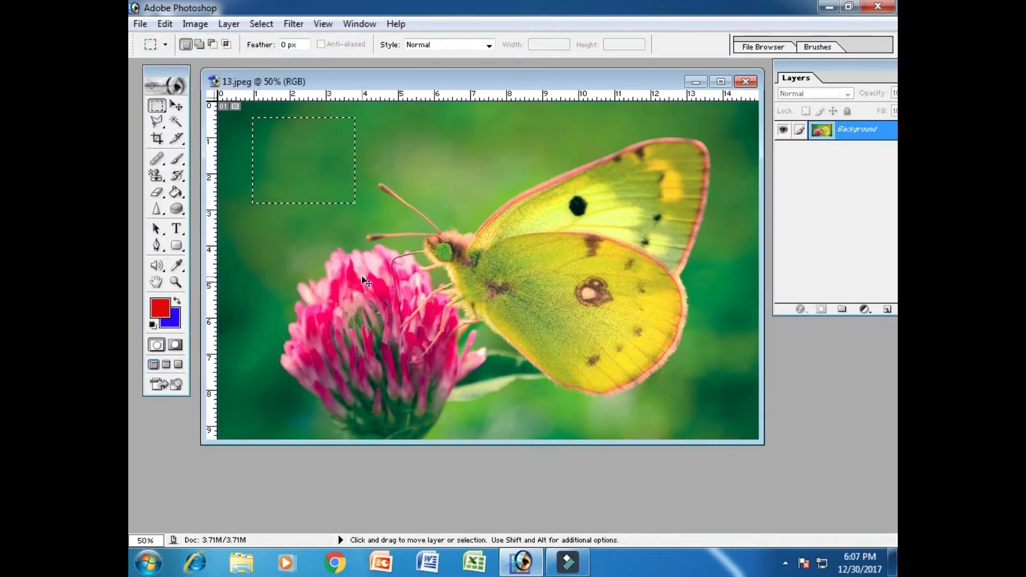
click(364, 278)
click(165, 25)
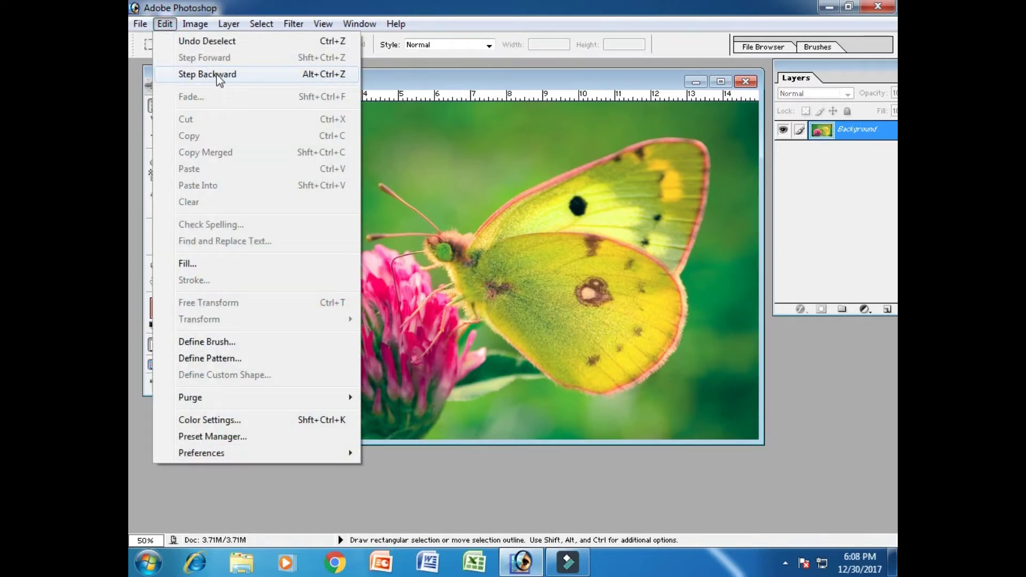
click(398, 76)
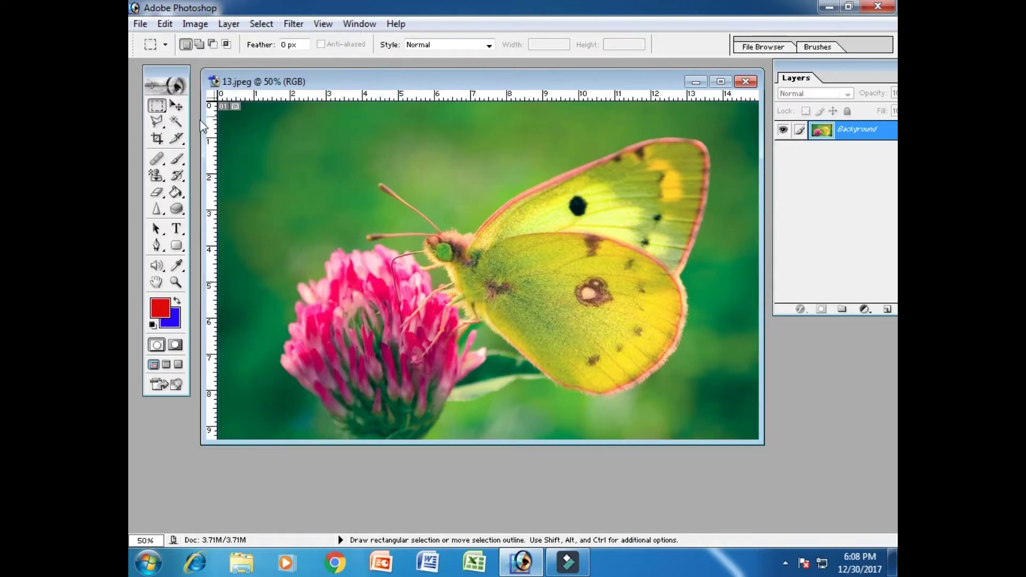
Step: Select the Brush tool and paint a red-brown stroke across the photo's upper left
drag(165, 111, 200, 106)
click(176, 138)
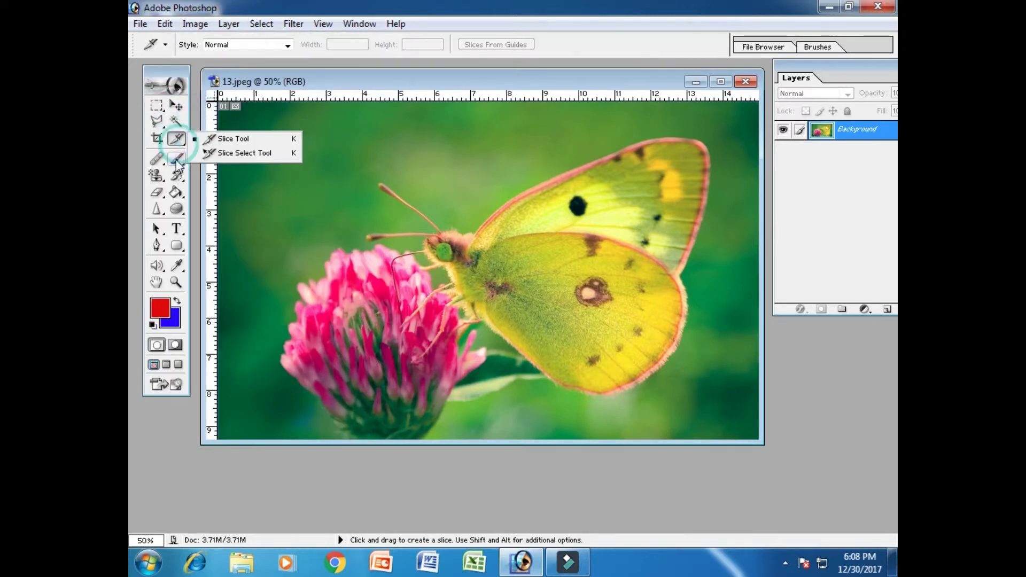
click(177, 159)
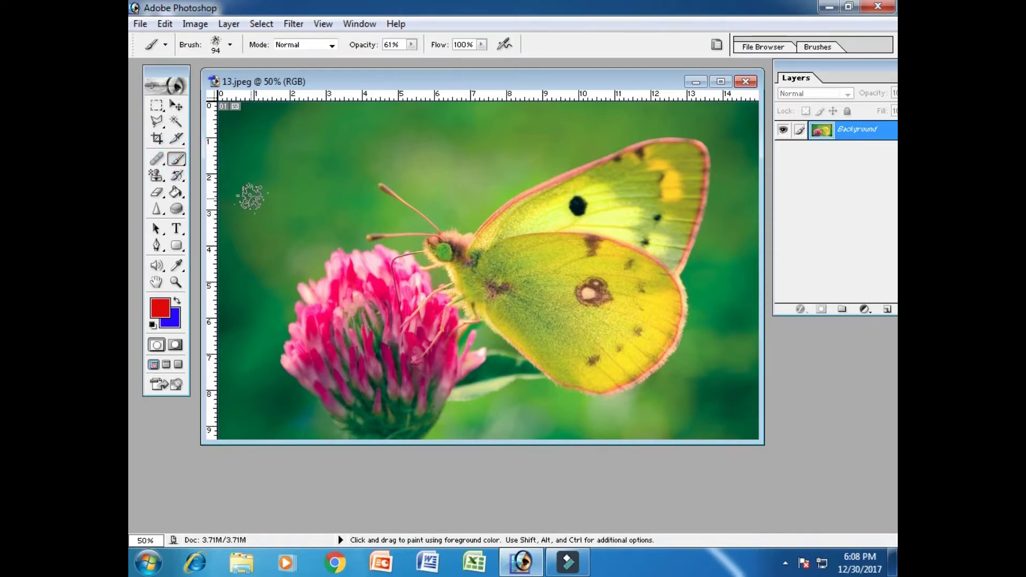
drag(243, 209, 428, 120)
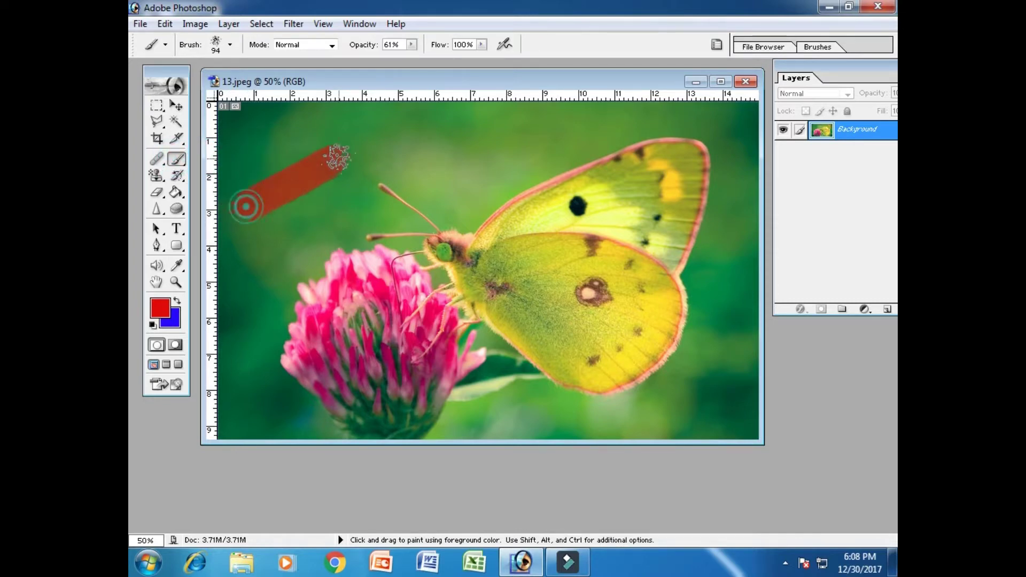
Step: Set the foreground colour to blue and paint a diagonal blue stroke across the photo
click(154, 315)
click(702, 149)
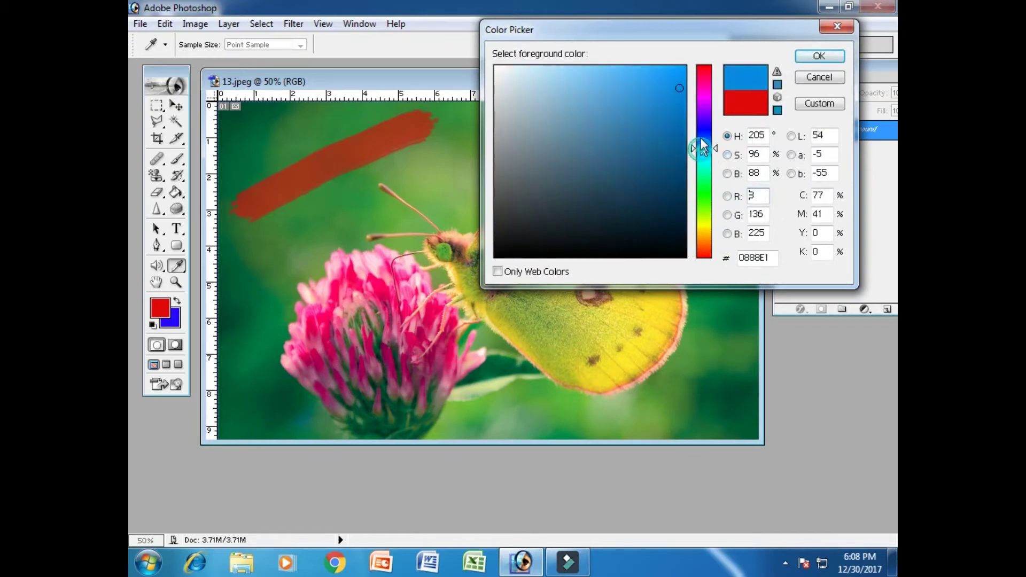
drag(701, 148, 702, 129)
click(819, 55)
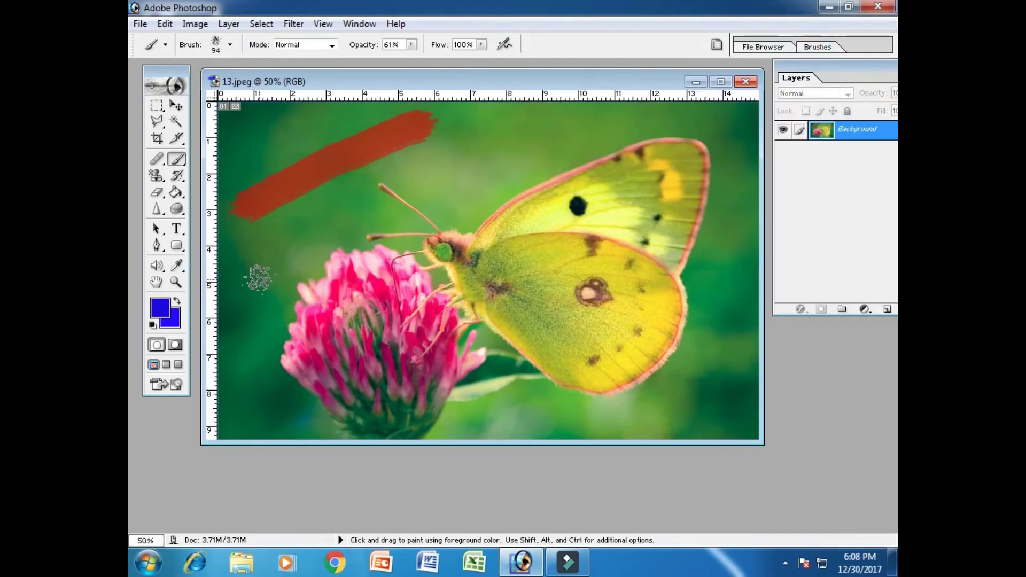
drag(251, 284, 567, 125)
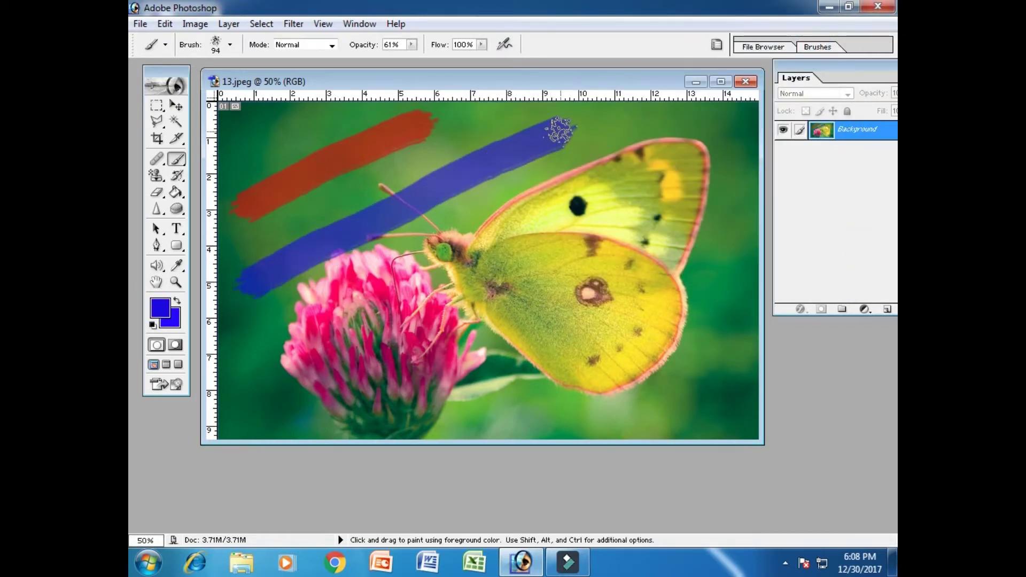
Step: Set a bright yellow foreground colour and paint a stroke over the flower and butterfly
click(169, 317)
click(705, 190)
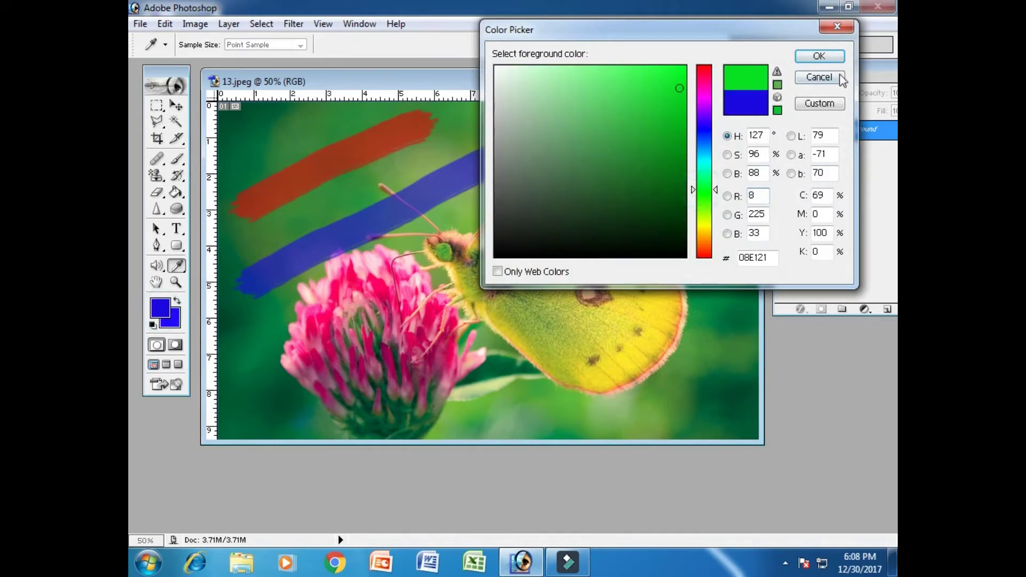
drag(705, 190, 705, 224)
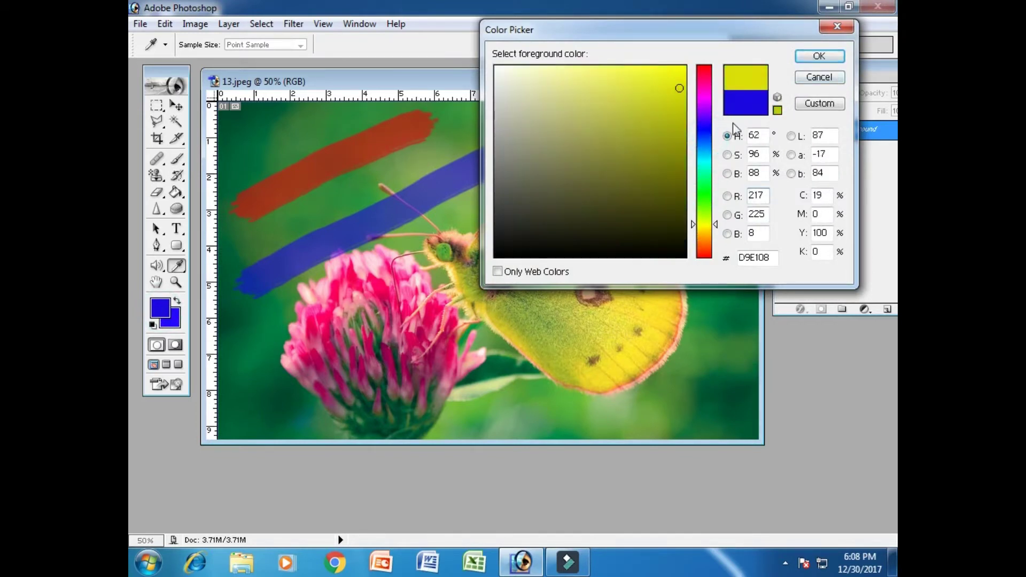
click(683, 66)
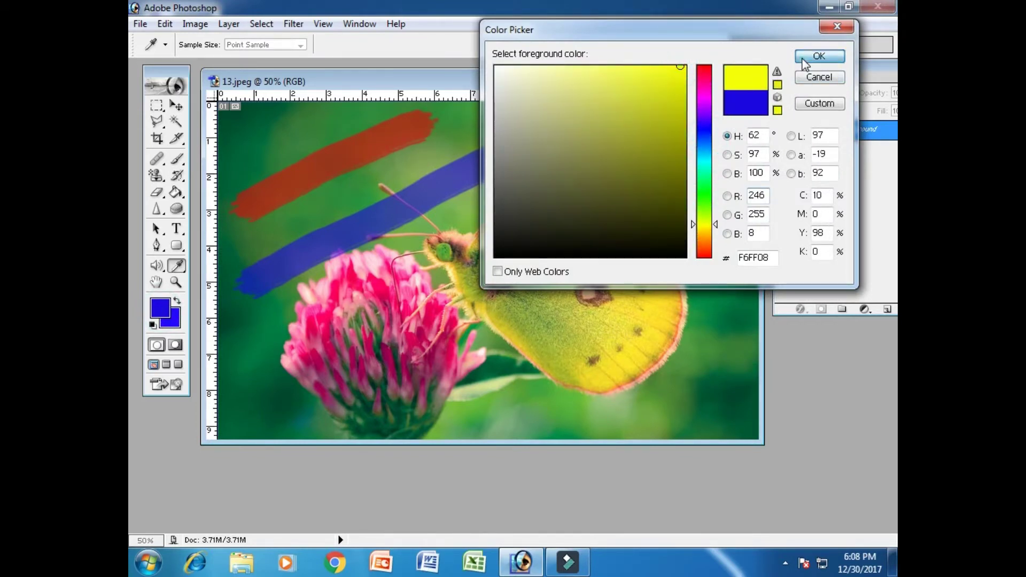
click(819, 56)
mouse_move(267, 374)
mouse_down()
mouse_move(434, 289)
mouse_move(591, 163)
mouse_move(684, 109)
mouse_up()
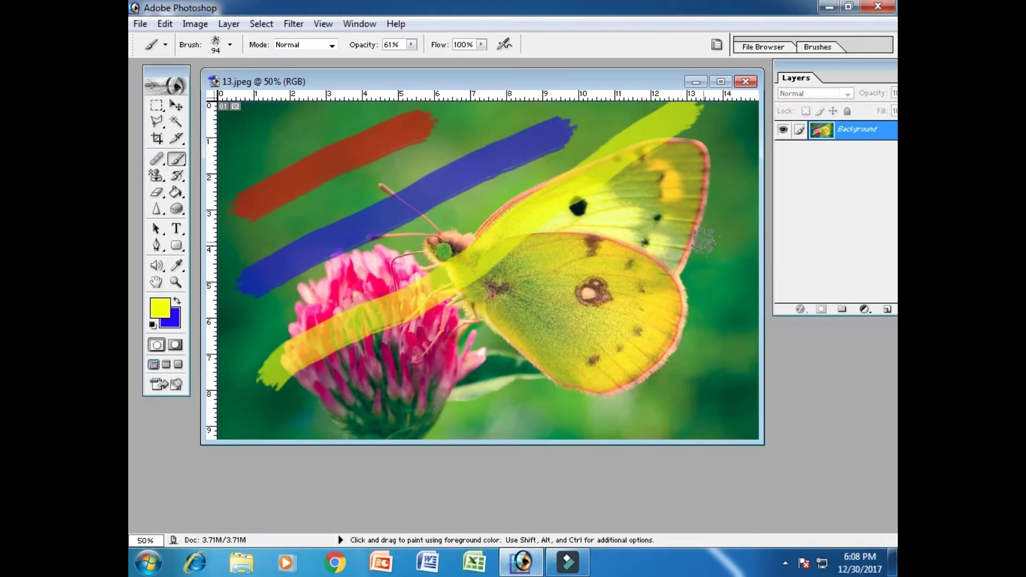
click(165, 24)
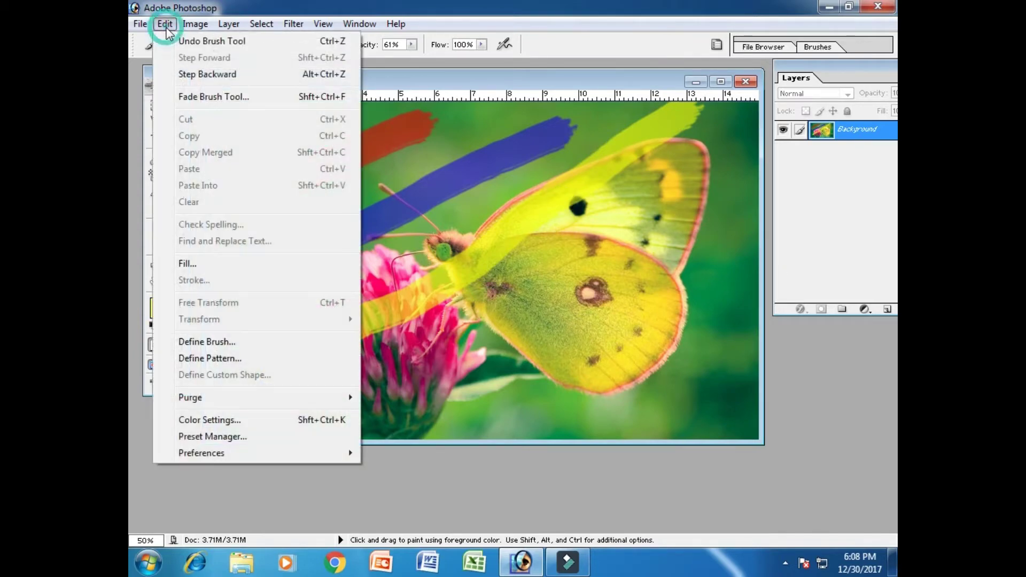
click(182, 75)
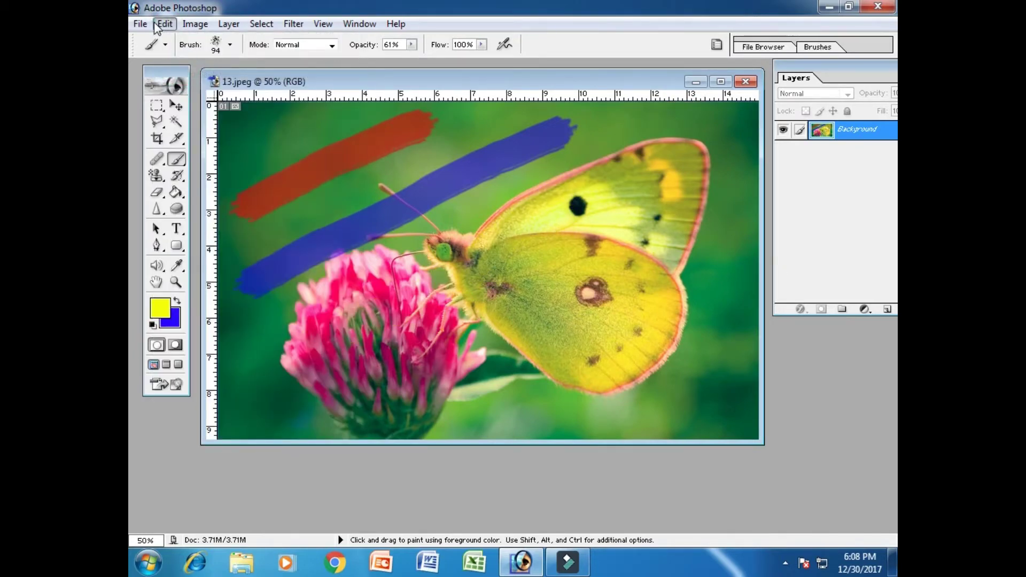
click(160, 25)
click(177, 76)
click(166, 26)
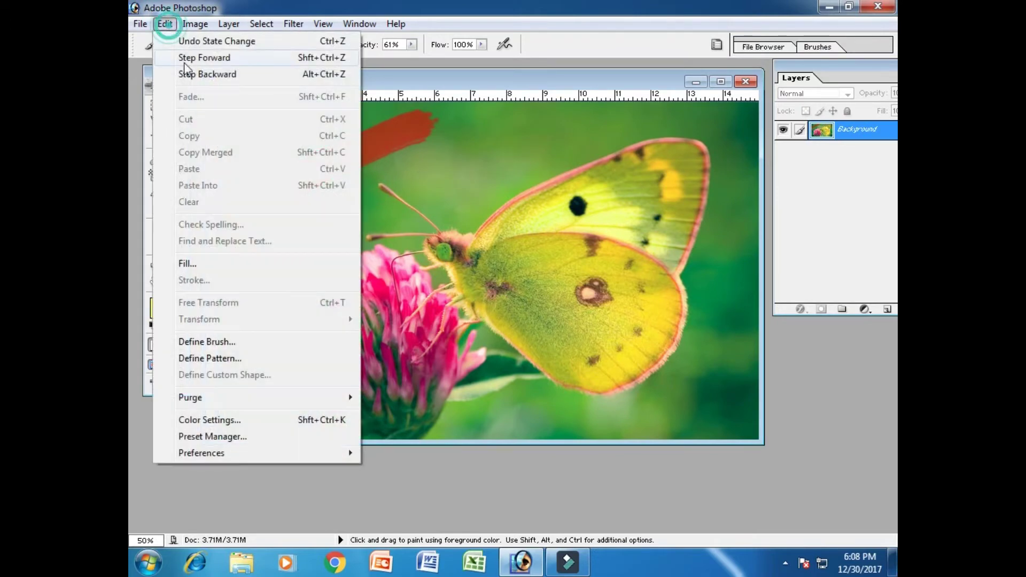
click(189, 74)
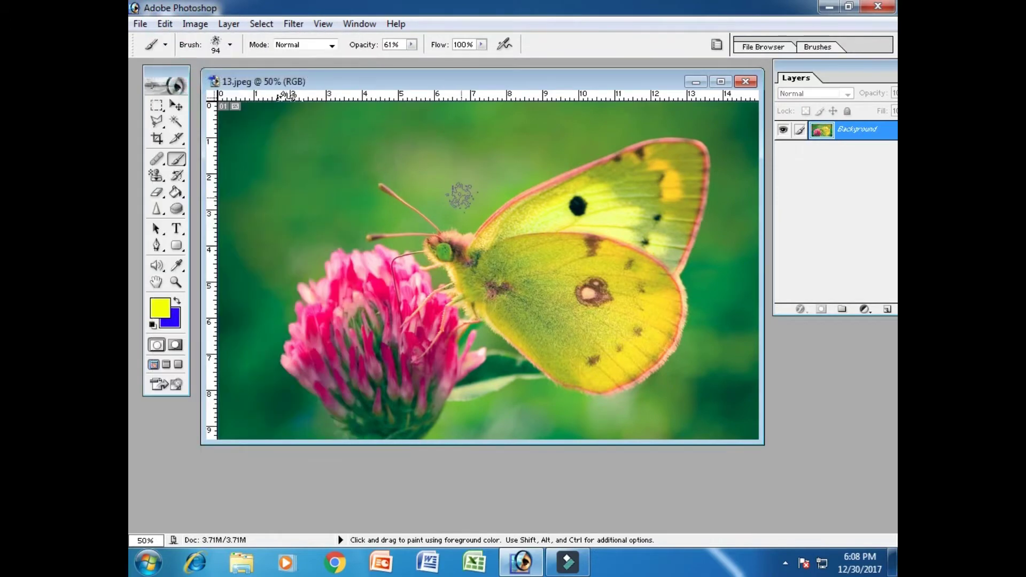
click(165, 25)
click(180, 57)
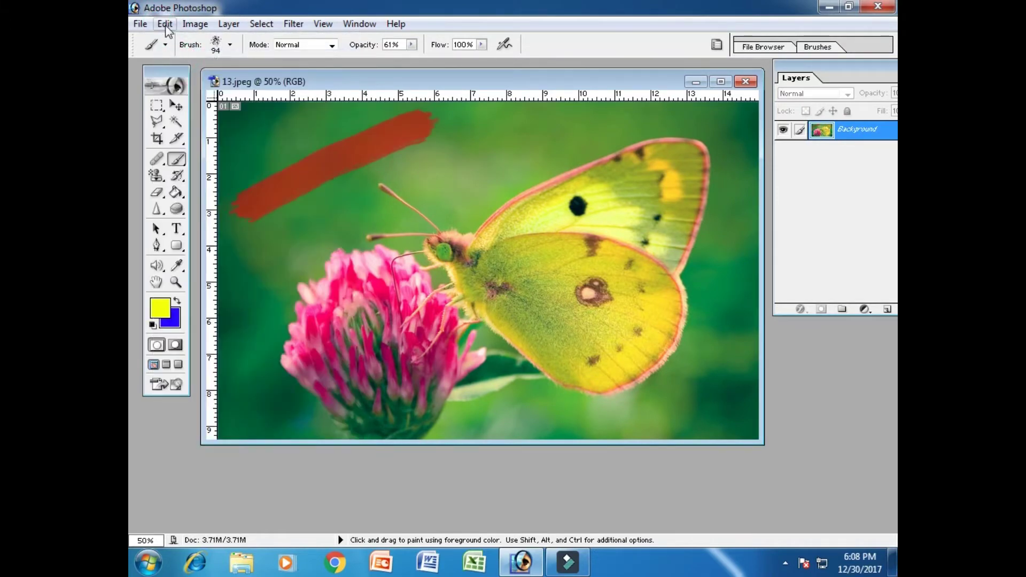
click(165, 25)
click(182, 58)
click(165, 24)
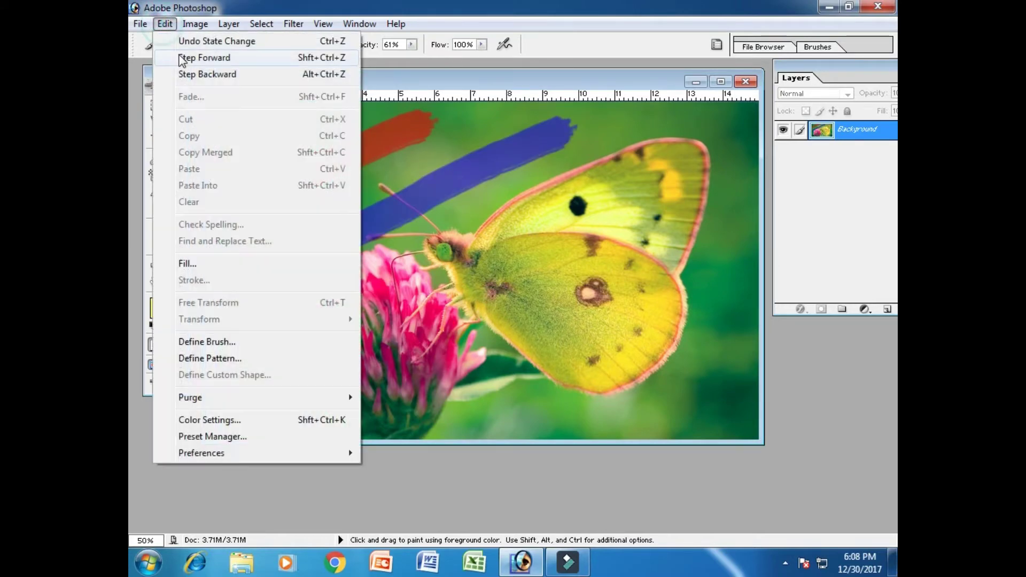
click(180, 57)
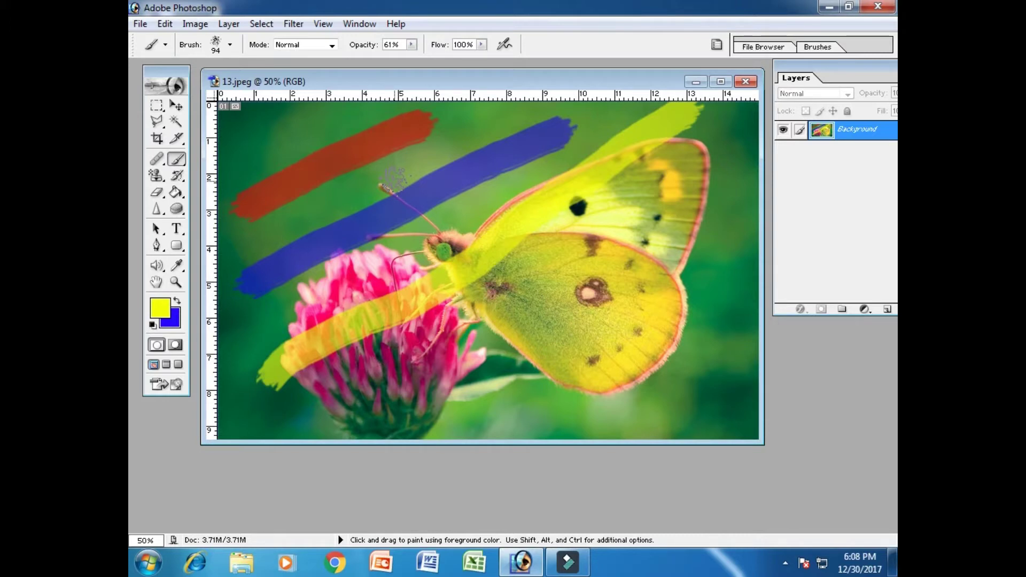
Step: Step backward three times to remove the yellow, blue and red strokes
click(164, 24)
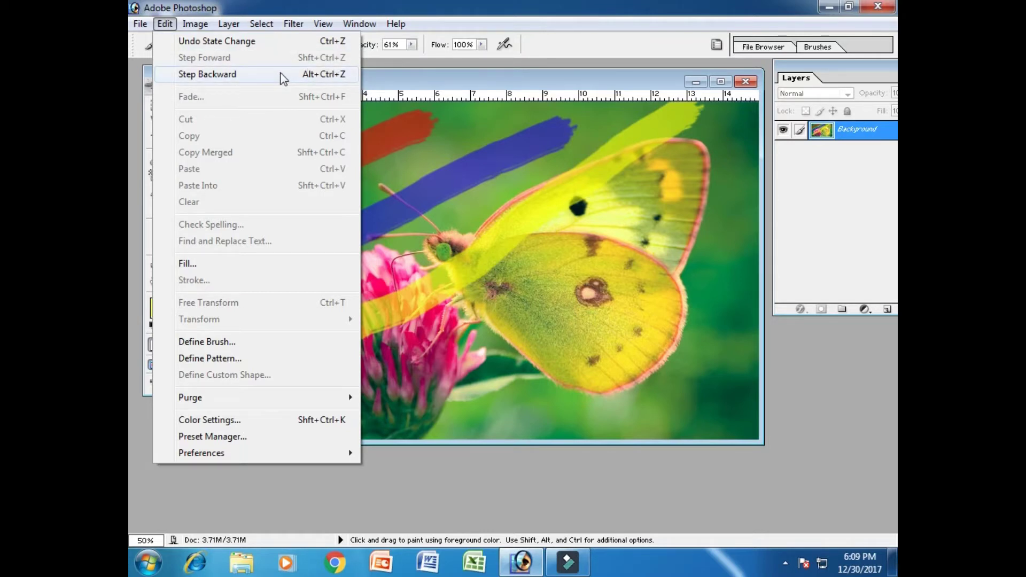
click(331, 75)
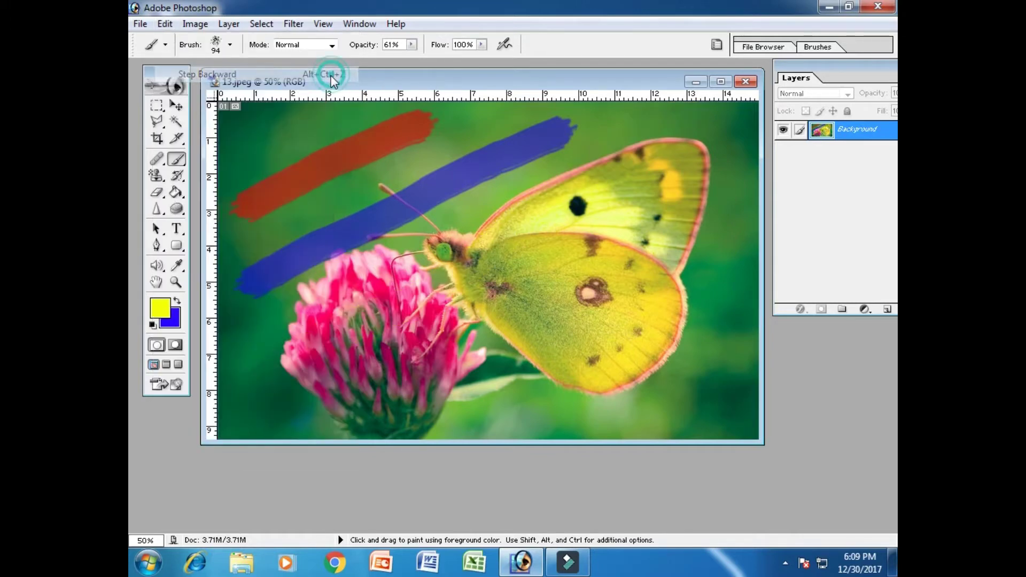
click(166, 25)
click(187, 74)
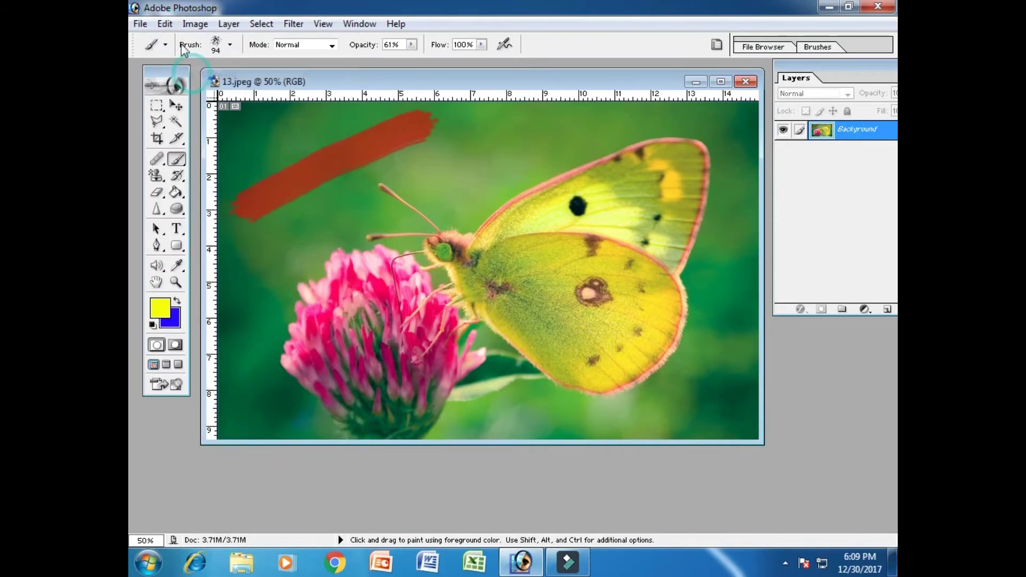
click(167, 25)
click(189, 74)
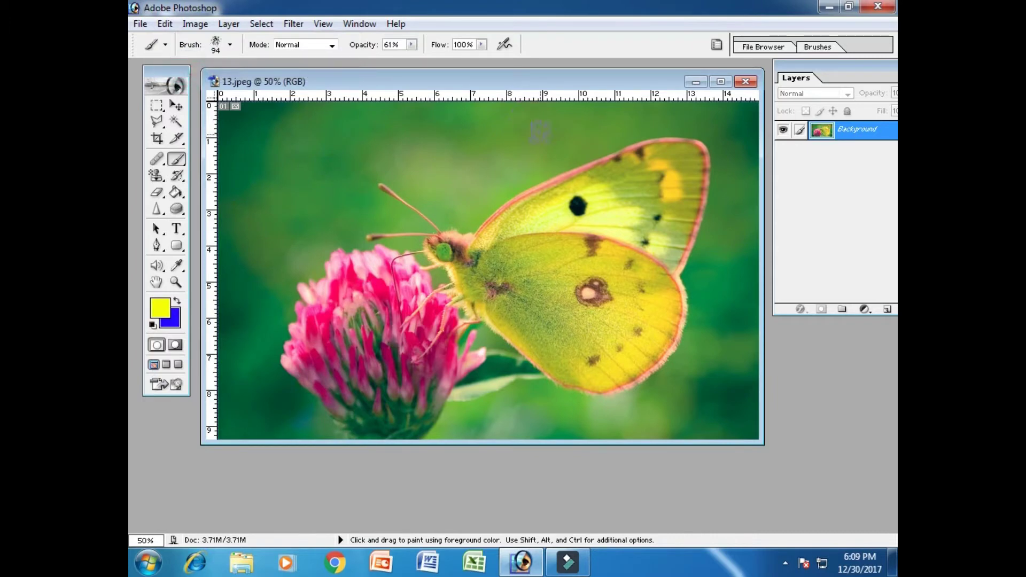
Step: Start a new document, bringing up the 1920 × 1080 New dialog
click(164, 24)
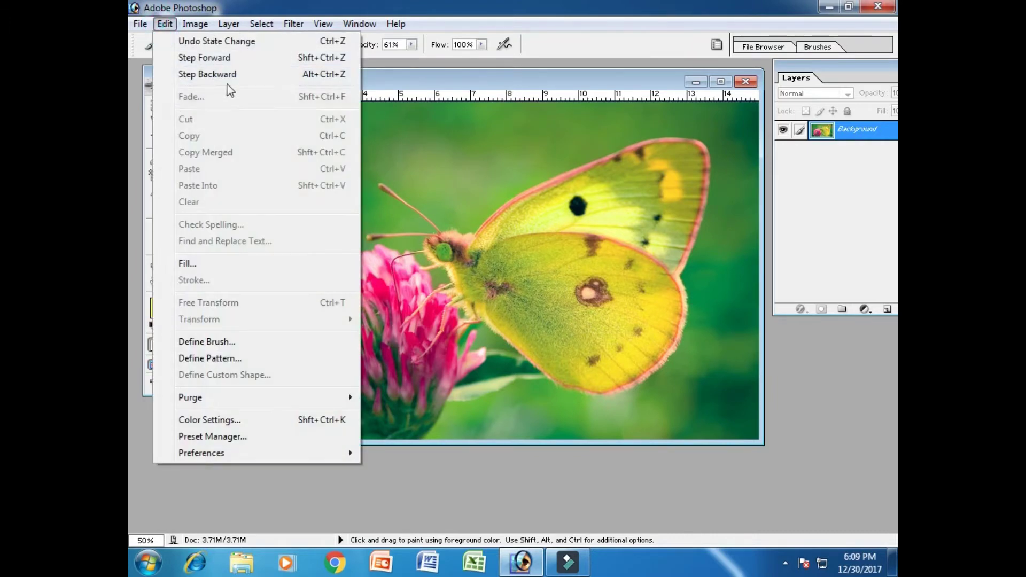
click(486, 81)
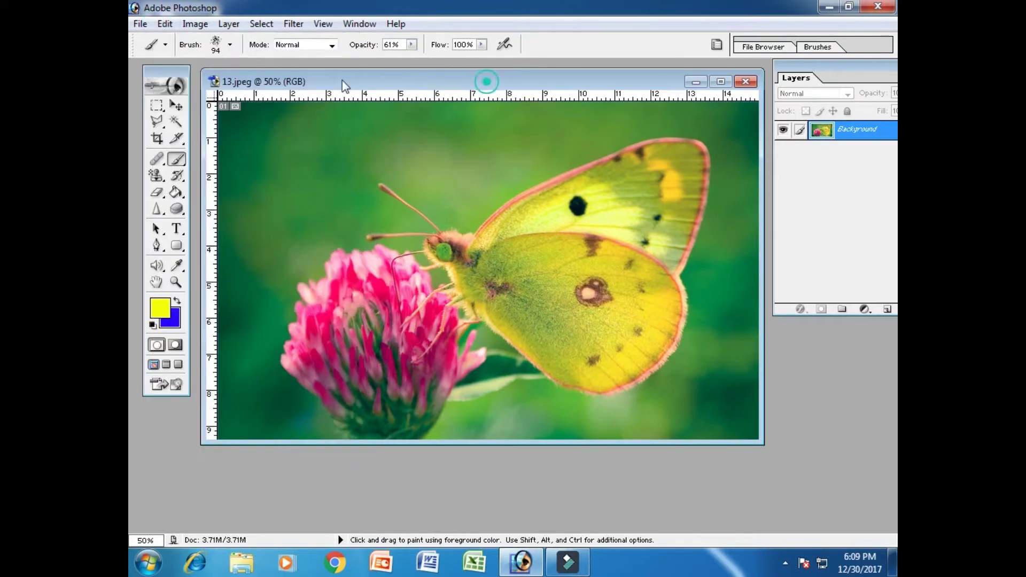
click(140, 23)
click(156, 45)
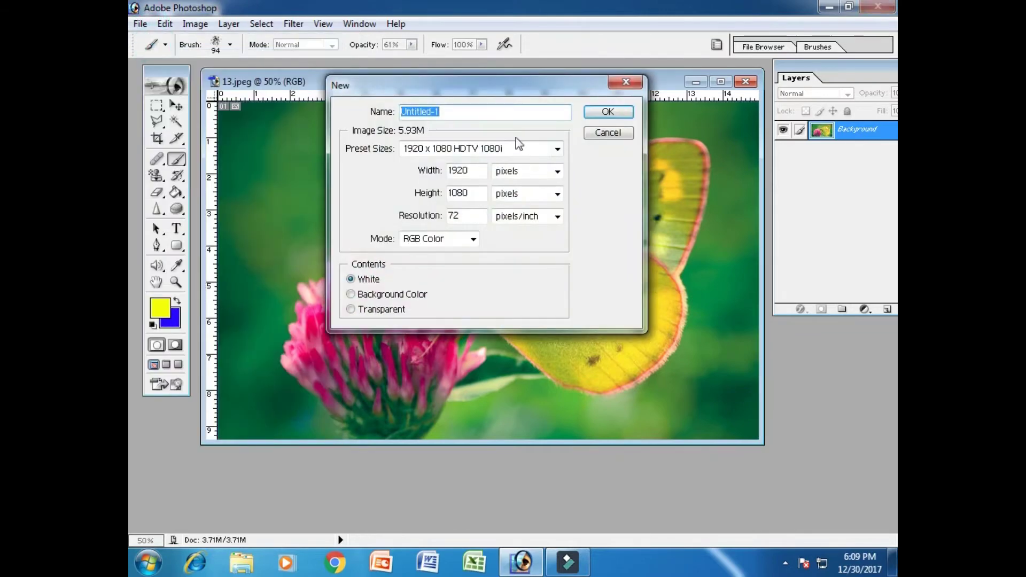
Step: Create the 1920 × 1080 Untitled-1 document and set the foreground colour to red
click(615, 110)
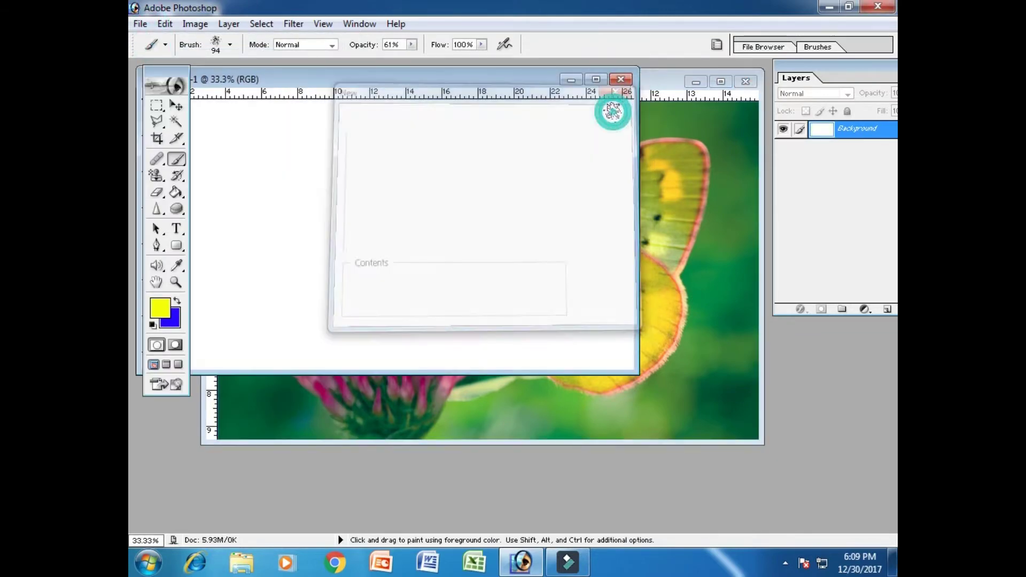
click(160, 320)
drag(704, 76, 746, 62)
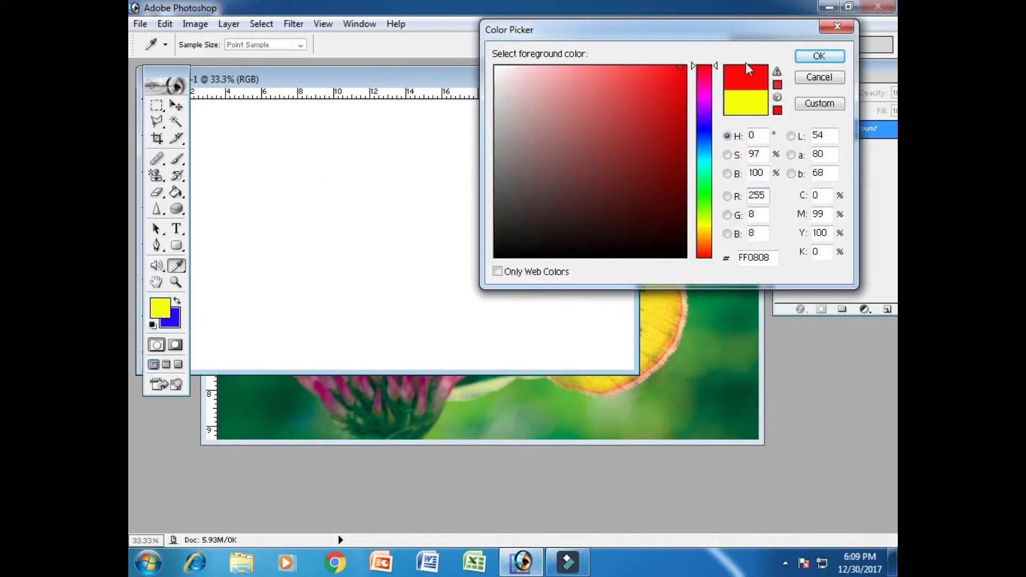
click(813, 57)
Step: Choose the Brush tool and paint a diagonal red stroke across the blank canvas
right_click(177, 159)
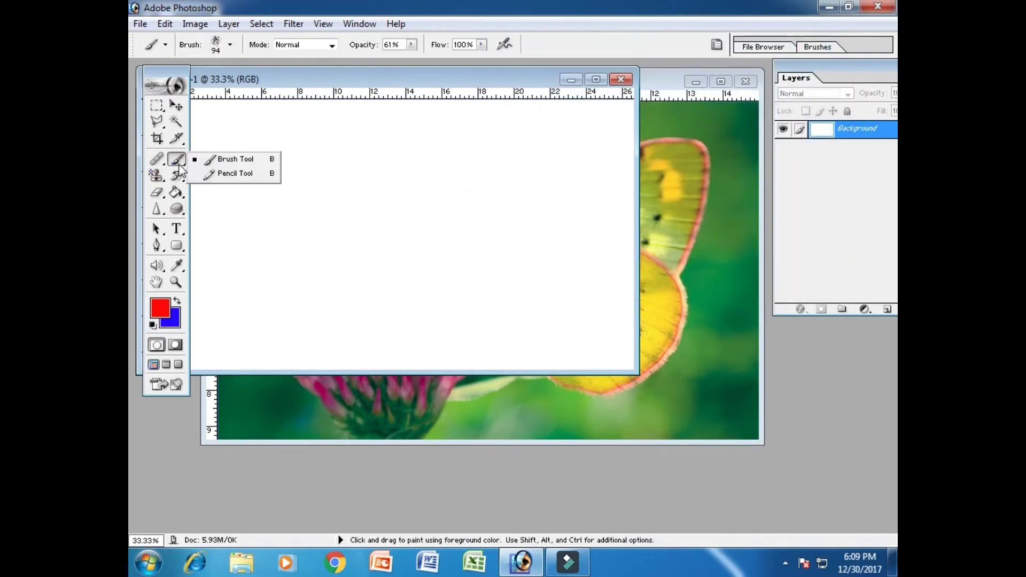
click(225, 160)
drag(311, 80, 399, 88)
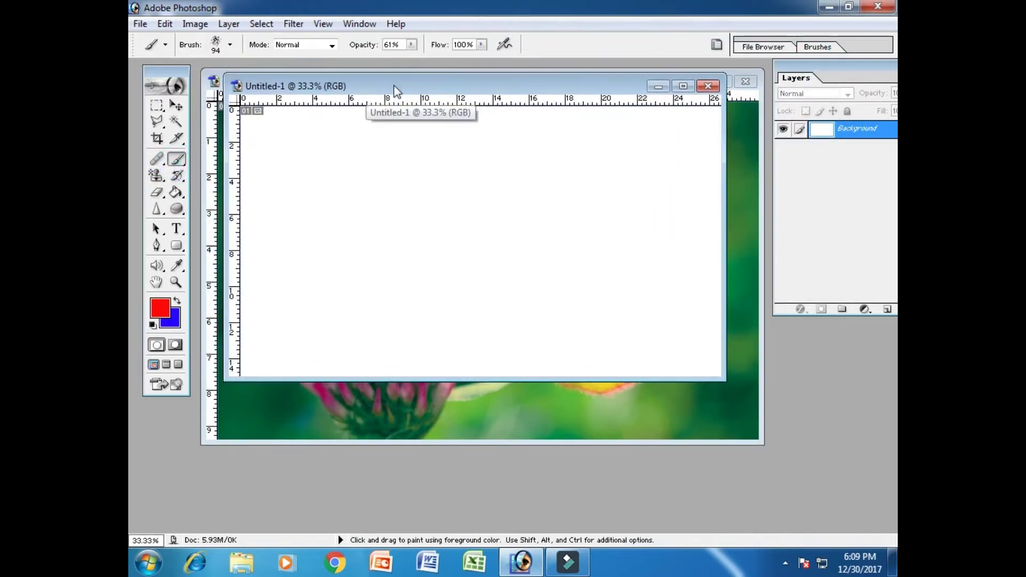
drag(265, 222, 610, 109)
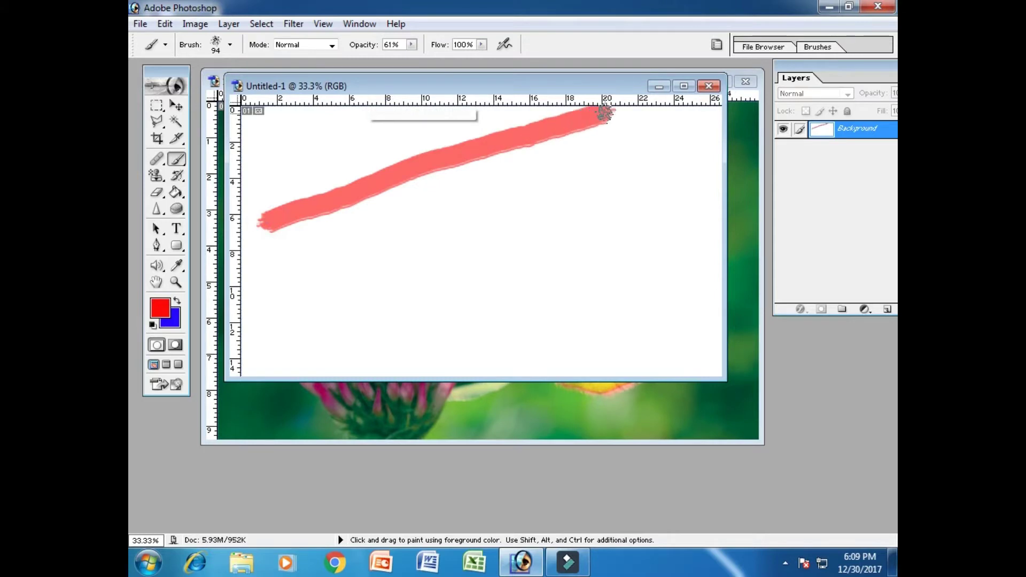
click(165, 24)
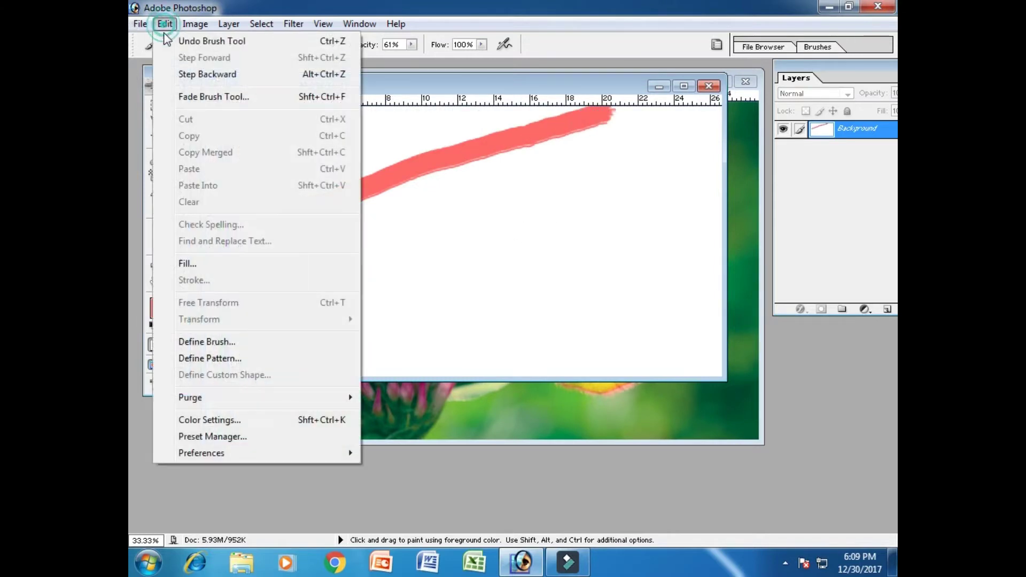
click(187, 97)
drag(461, 243, 630, 191)
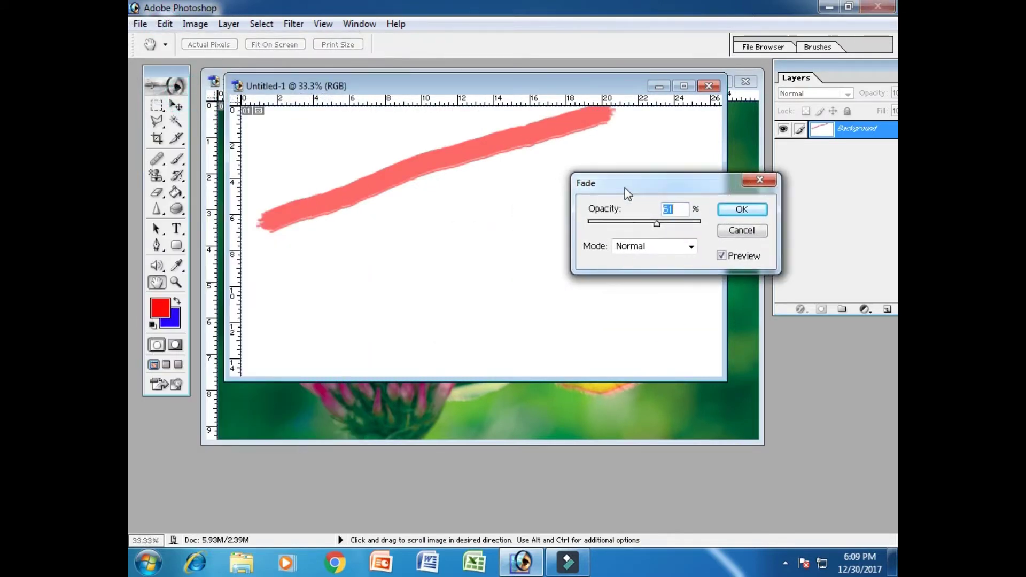
drag(658, 223, 598, 225)
drag(599, 224, 695, 224)
click(688, 249)
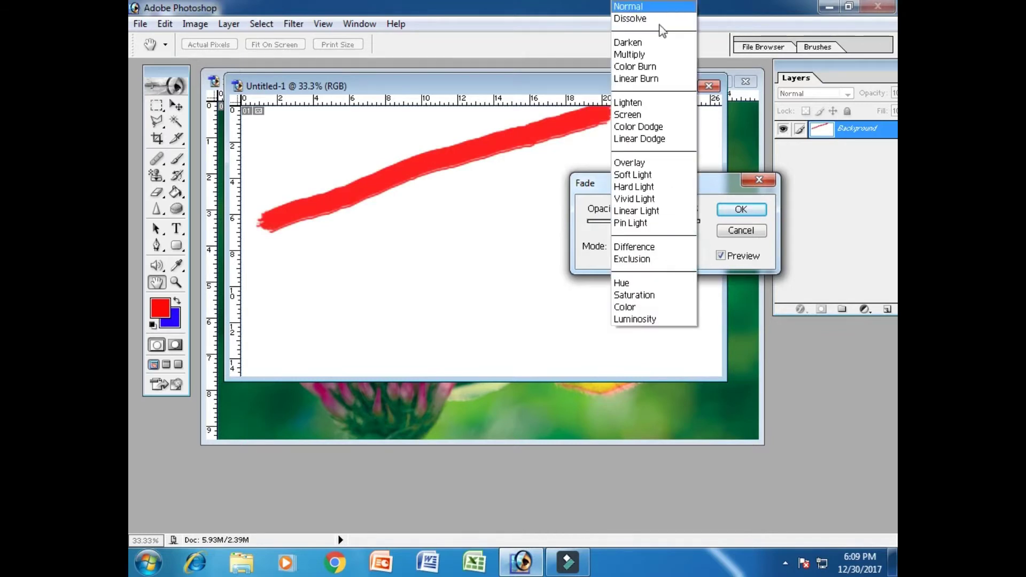
click(679, 44)
click(653, 244)
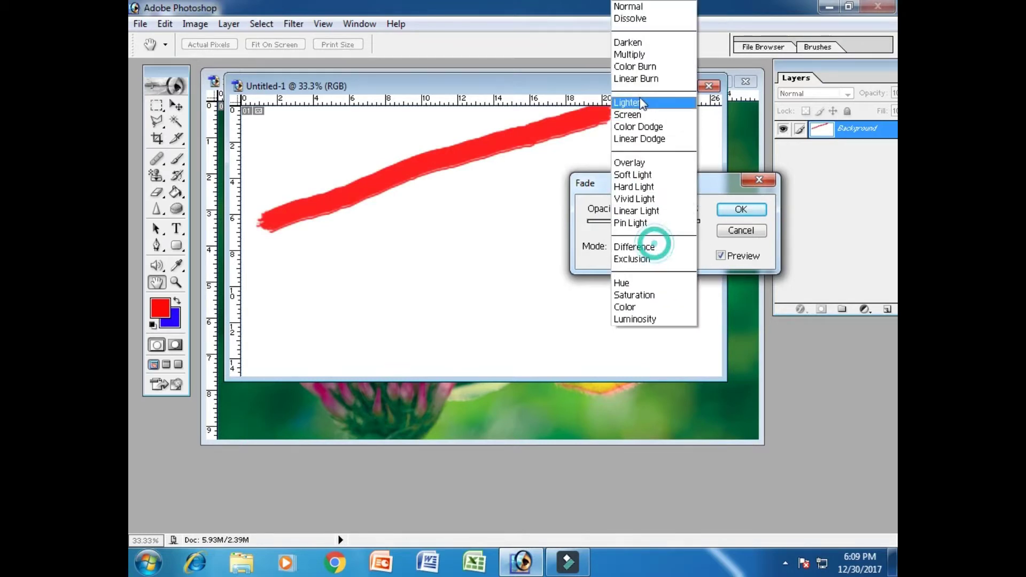
click(644, 19)
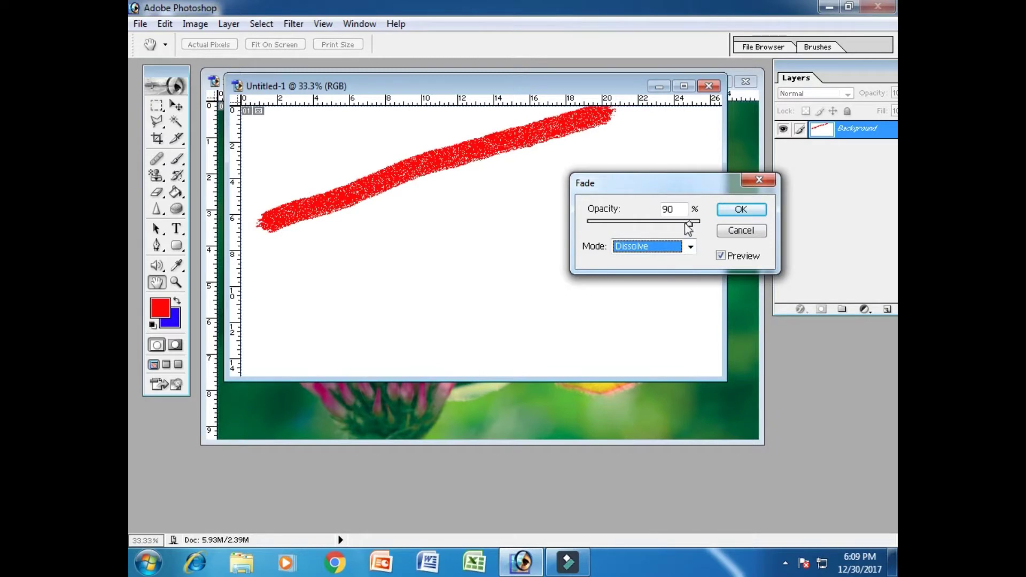
mouse_move(689, 222)
mouse_down()
mouse_move(621, 222)
mouse_move(700, 223)
mouse_up()
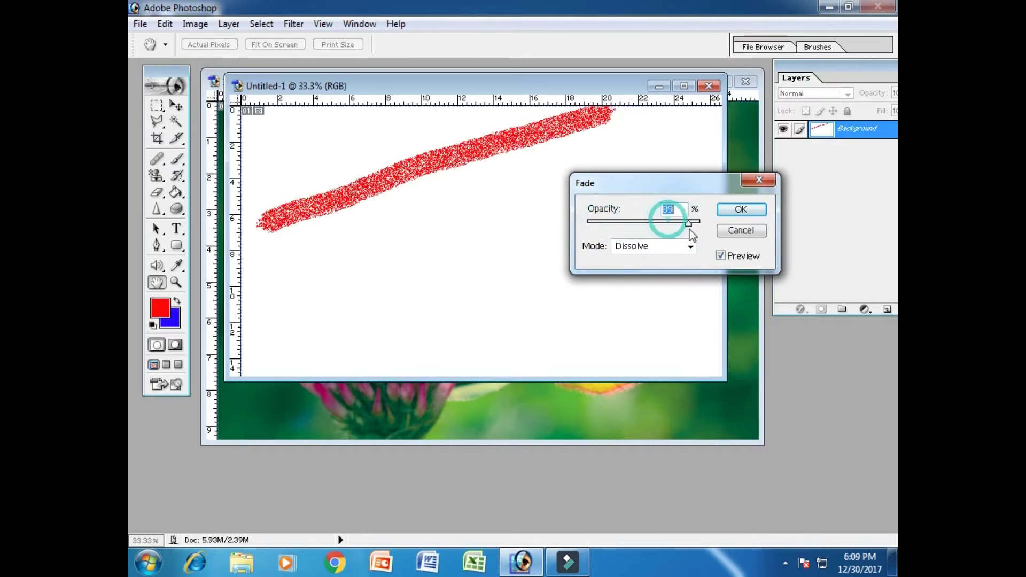
click(741, 230)
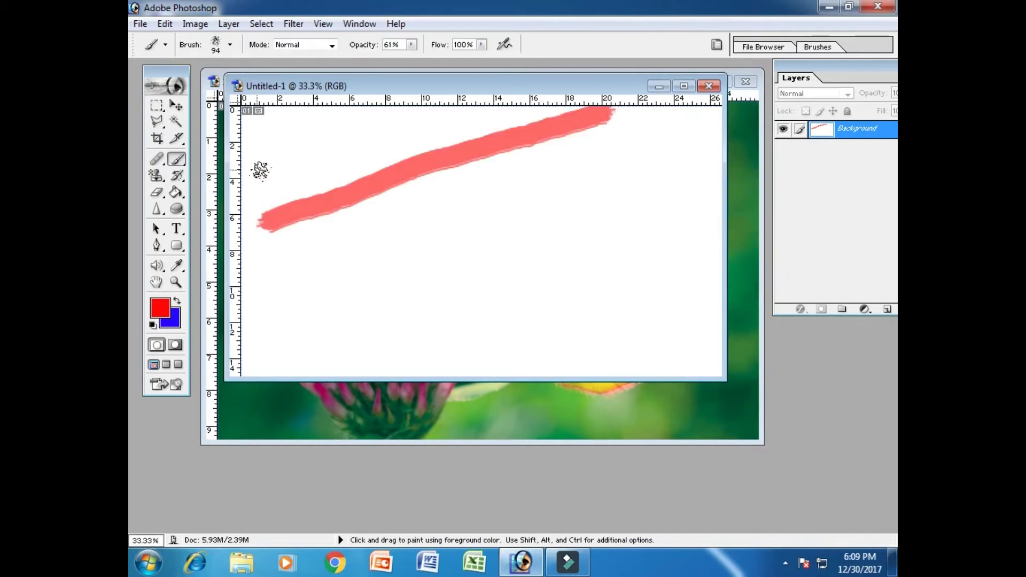
click(171, 162)
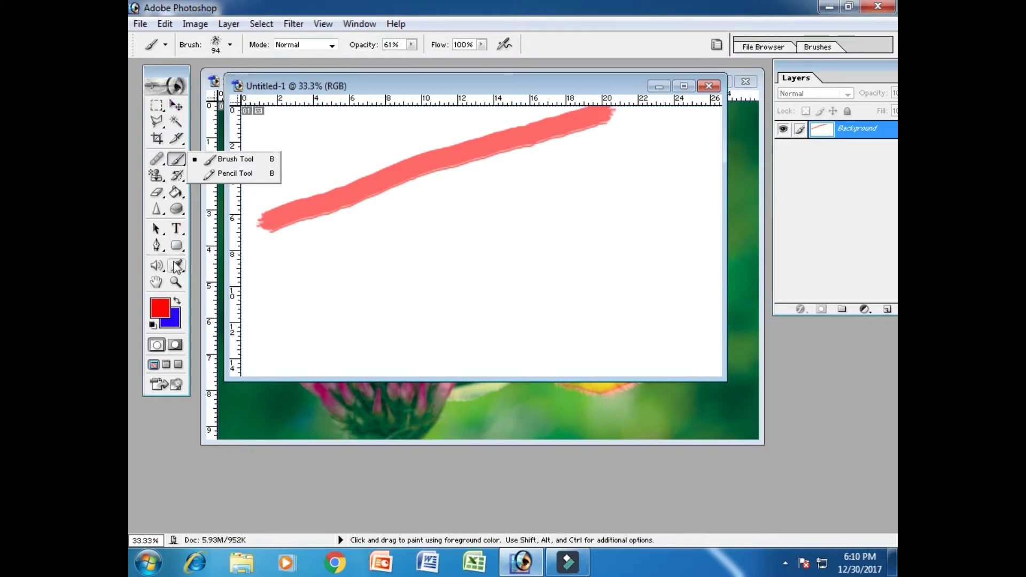
Step: Cut a circular Elliptical Marquee selection around the pink flower out of 13.jpeg
click(165, 24)
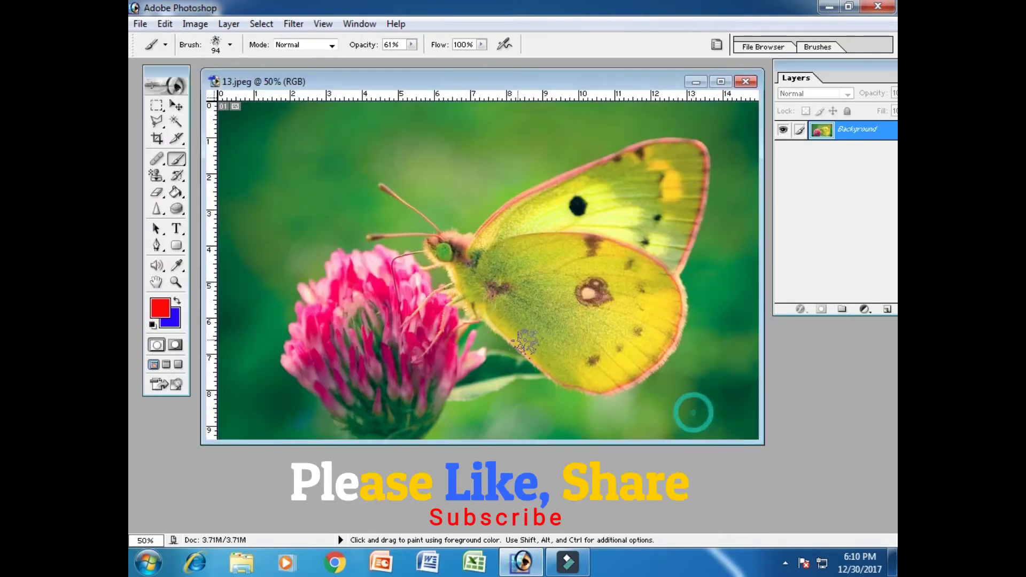
click(161, 107)
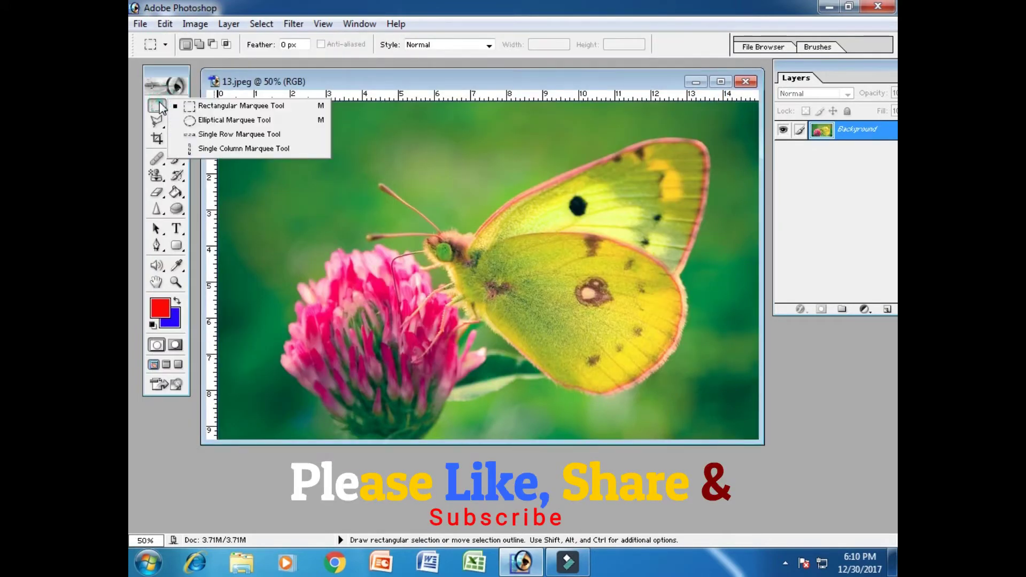
click(213, 122)
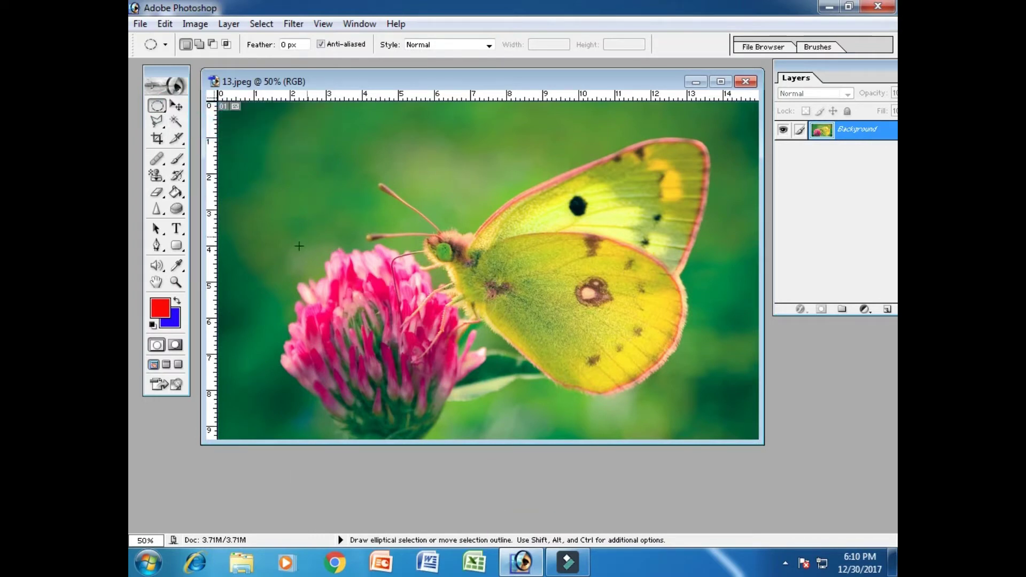
drag(265, 220, 456, 383)
drag(466, 425, 465, 425)
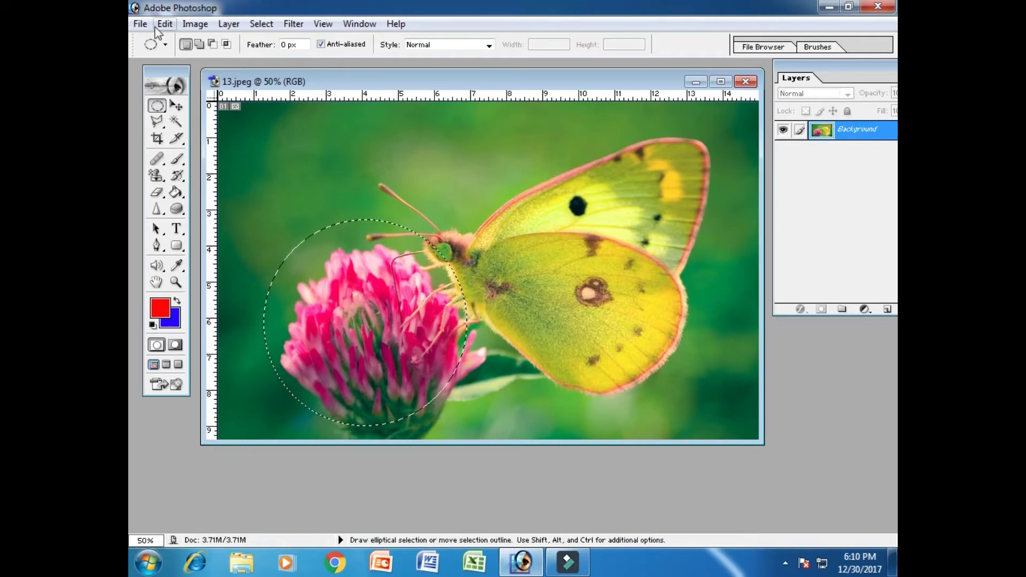
click(164, 23)
click(176, 119)
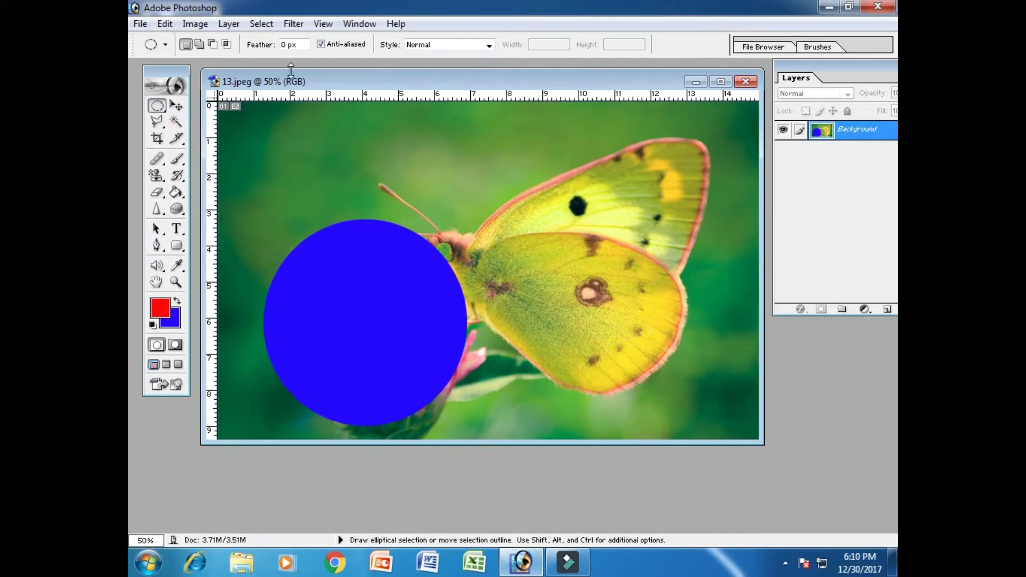
Step: Paste the flower circle into Untitled-1 as Layer 1 and bring 13.jpeg forward again
drag(314, 82, 424, 207)
click(382, 80)
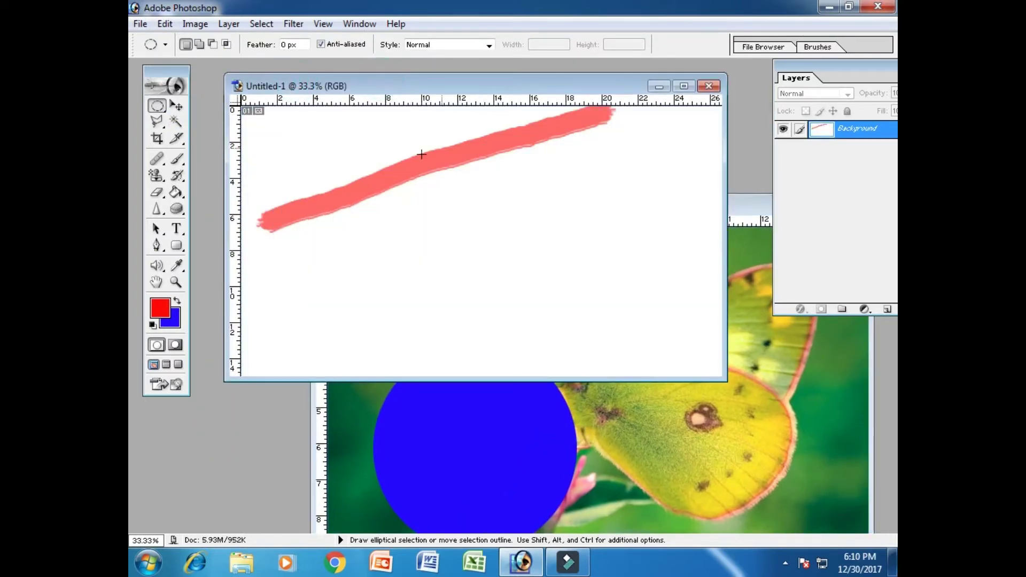
click(165, 23)
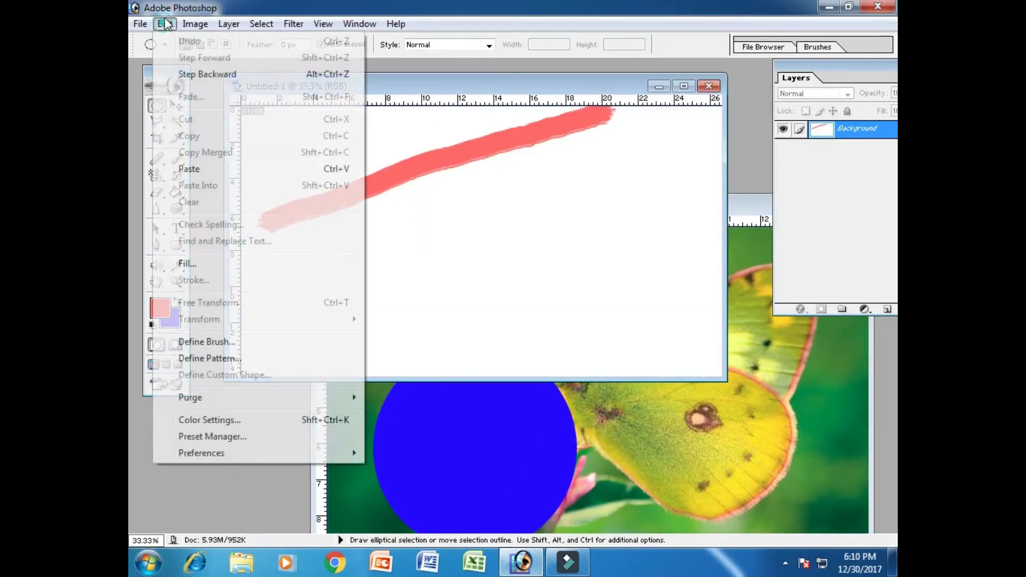
click(206, 170)
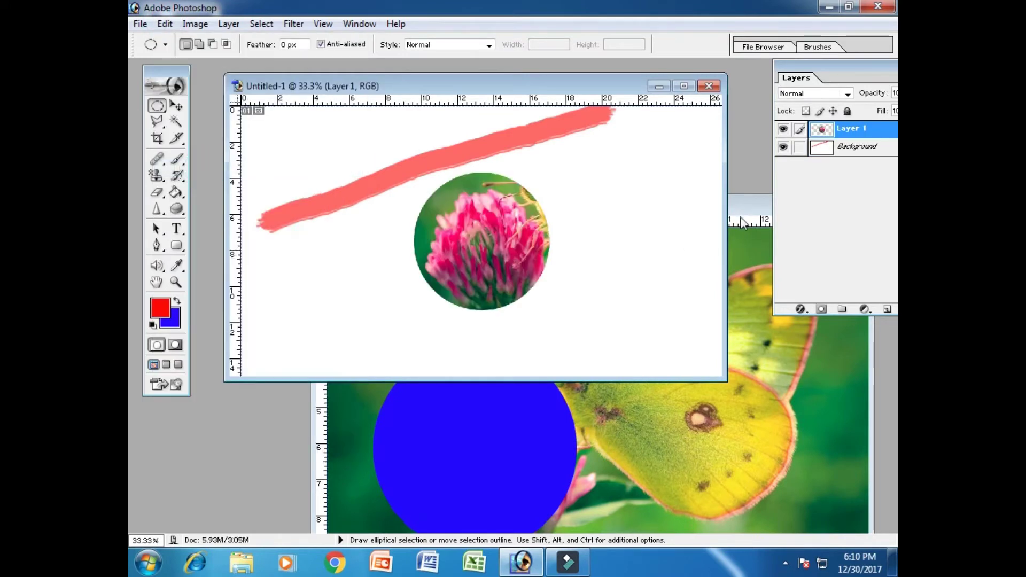
click(742, 220)
mouse_move(560, 211)
mouse_down()
mouse_move(434, 92)
mouse_move(455, 83)
mouse_up()
Step: Copy a rectangular selection of the butterfly into Untitled-1 as Layer 2
click(158, 105)
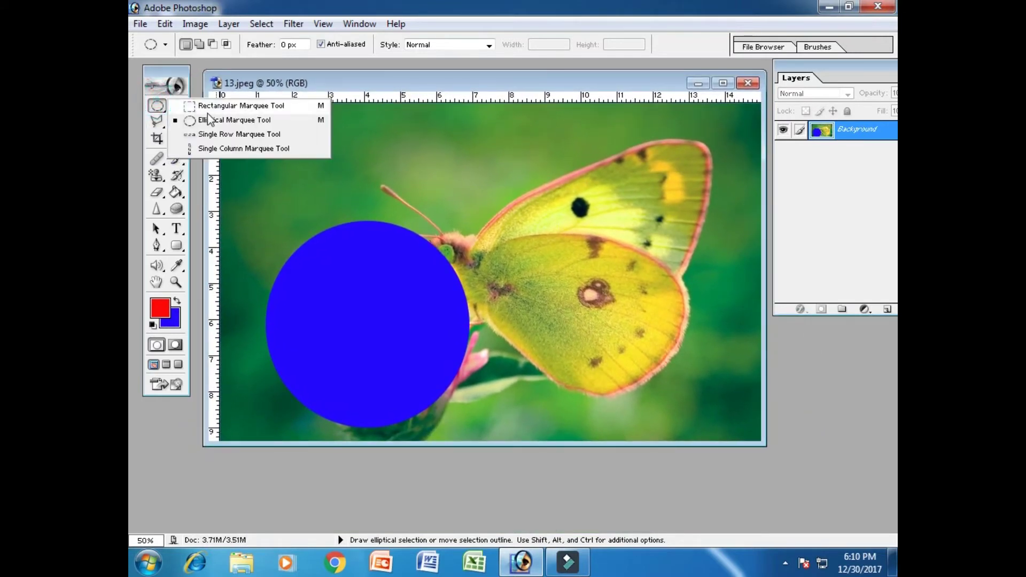
click(210, 107)
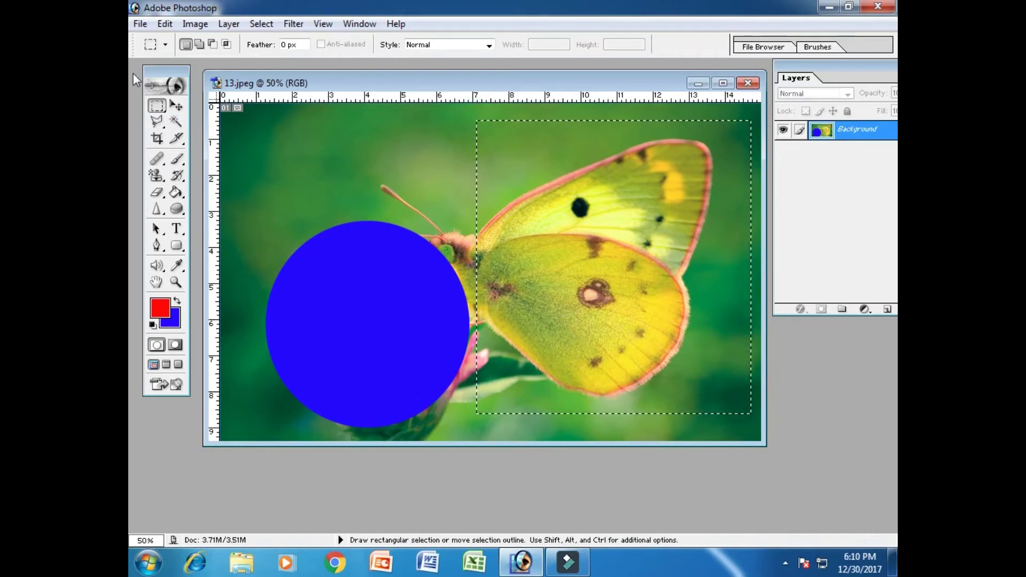
click(164, 24)
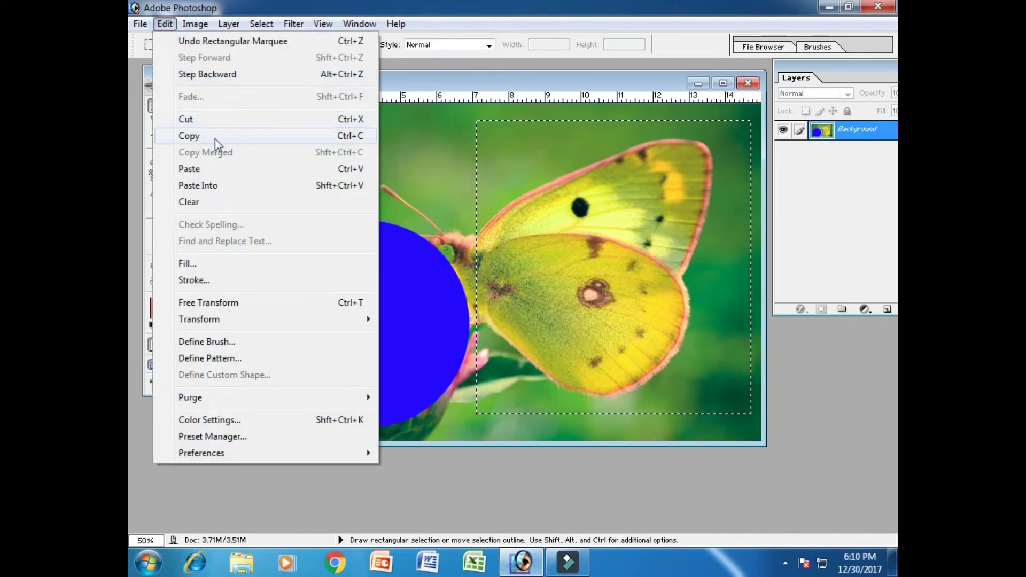
click(242, 136)
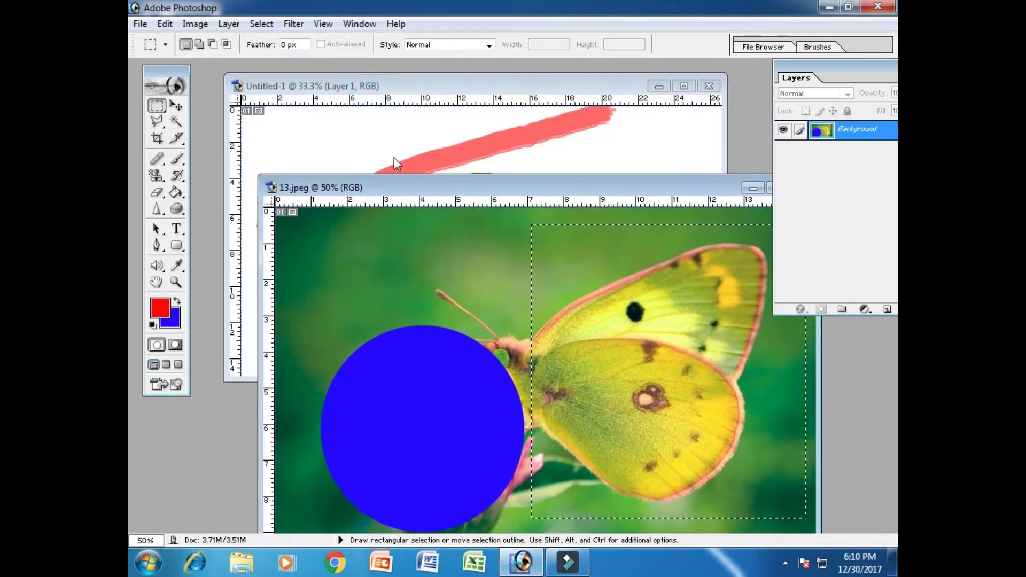
click(378, 149)
click(165, 24)
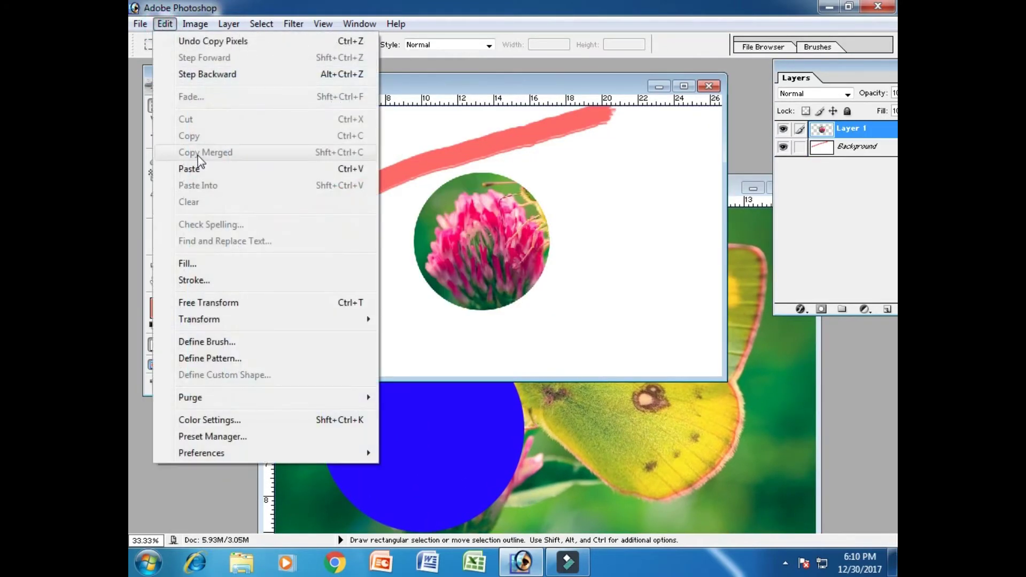
click(202, 169)
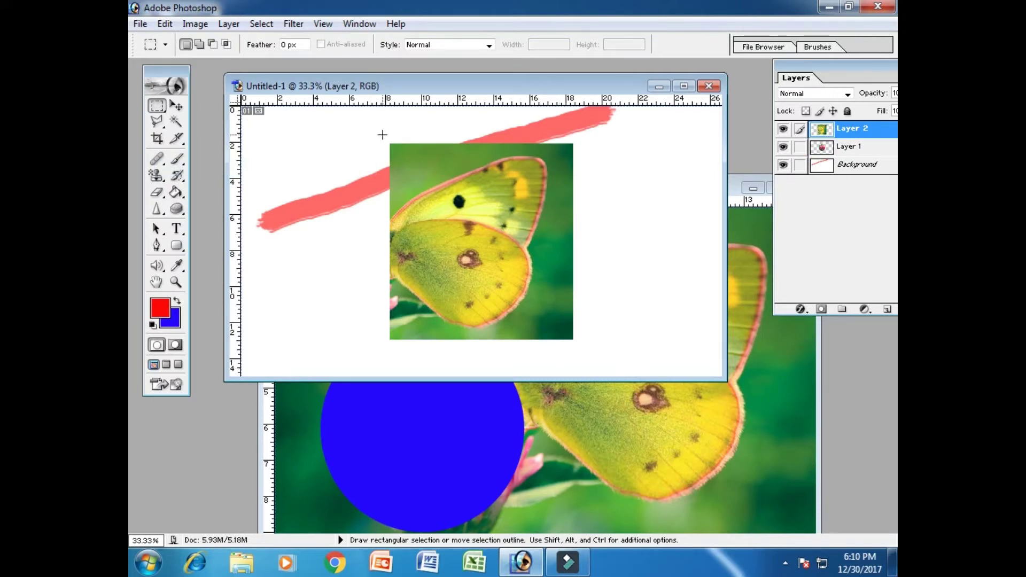
Step: Close Untitled-1 without saving and move the 13.jpeg window up and left
click(166, 23)
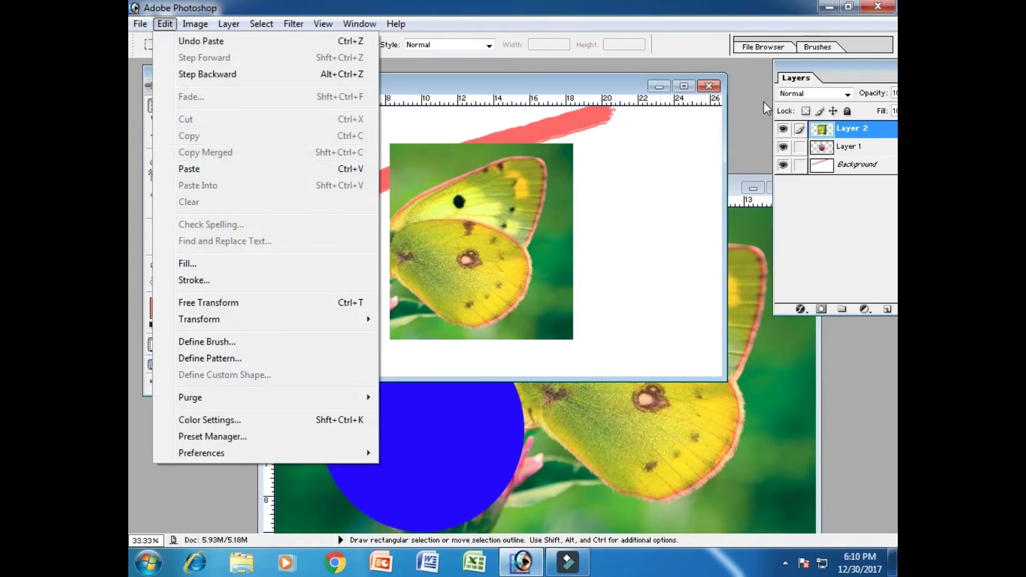
click(714, 87)
click(508, 220)
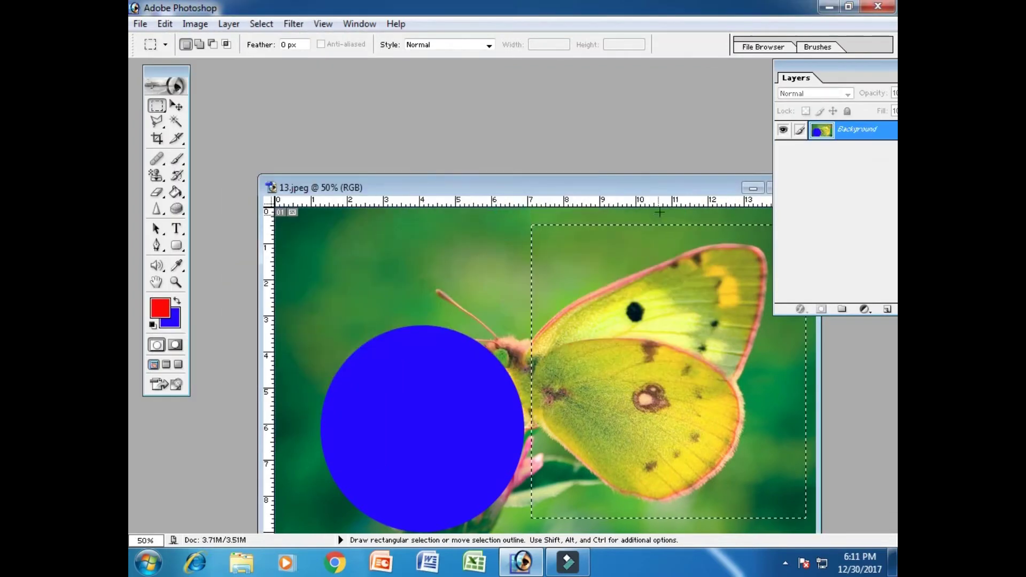
drag(647, 187, 594, 99)
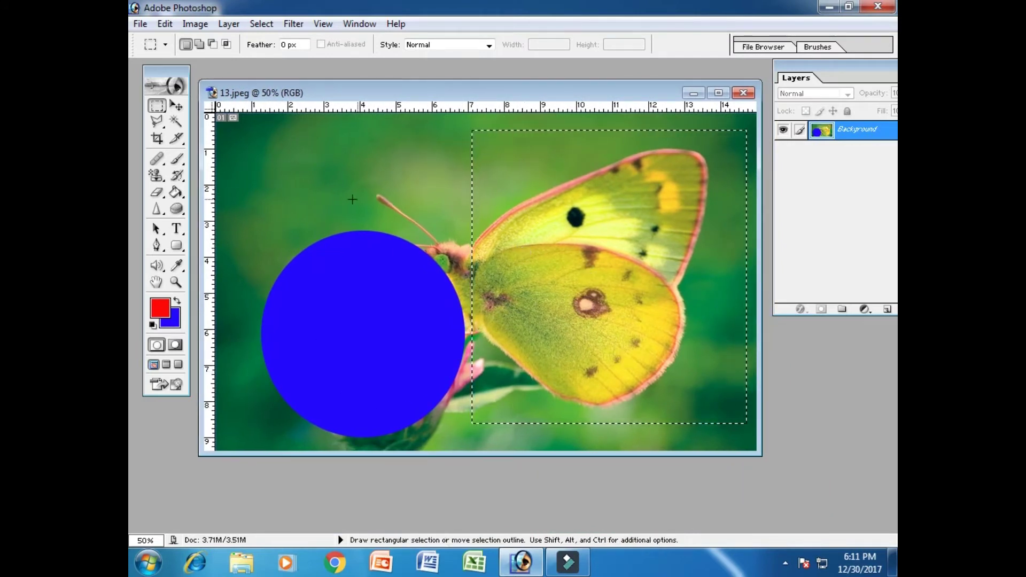
Step: Revert 13.jpeg to its saved state, restoring the flower and removing the blue disc
click(139, 25)
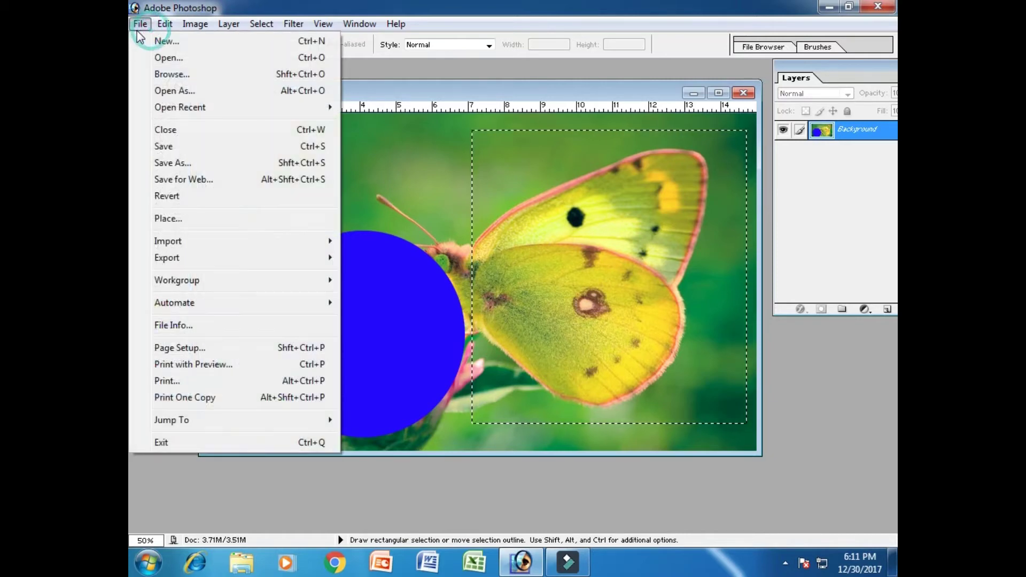
click(167, 196)
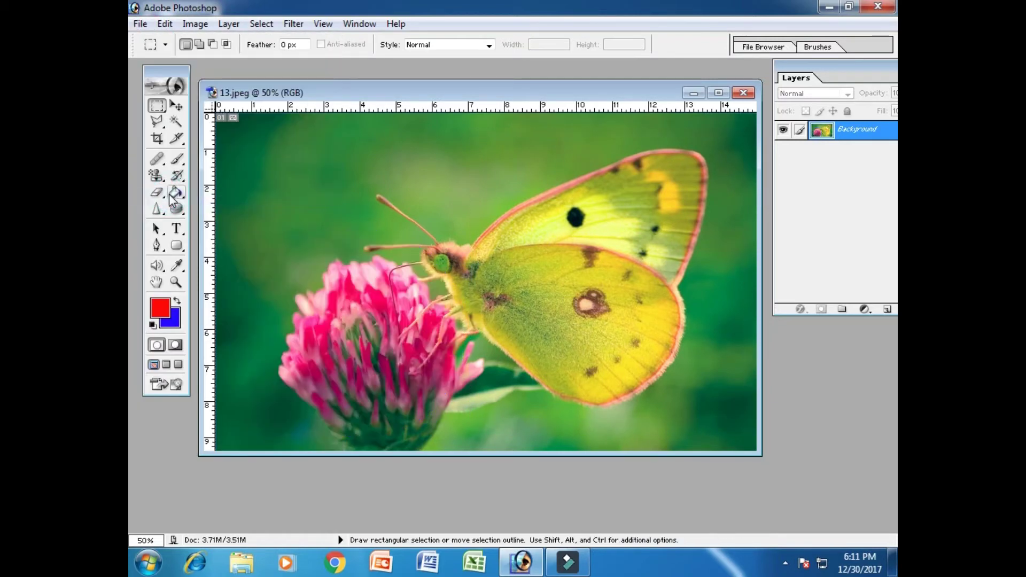
click(141, 25)
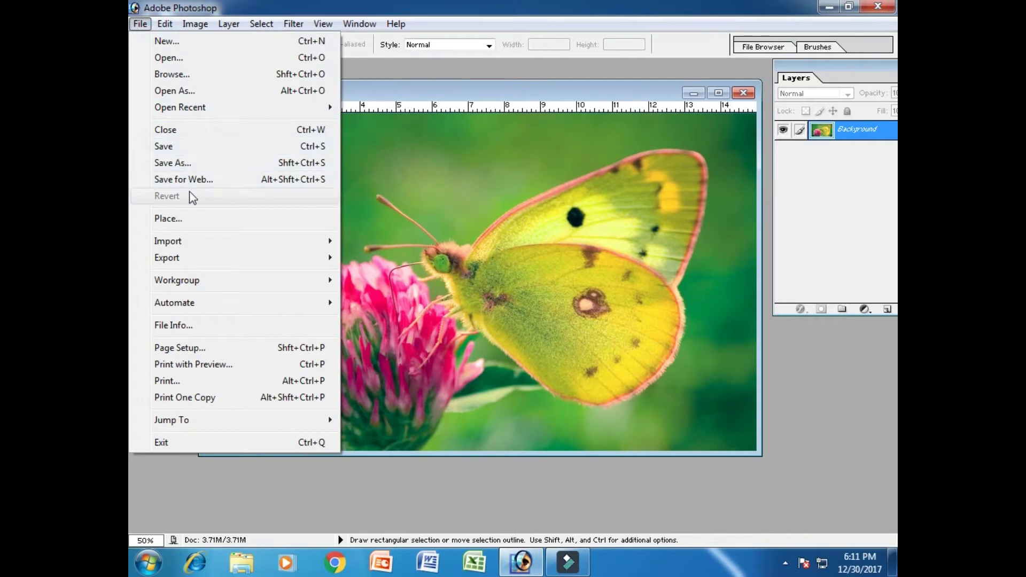
click(457, 96)
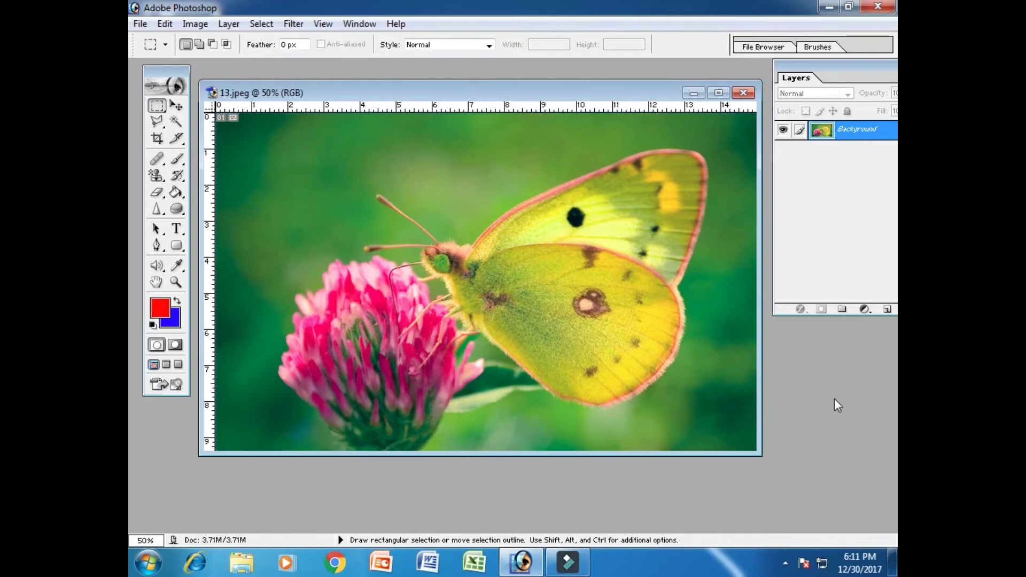
key(ctrl+o)
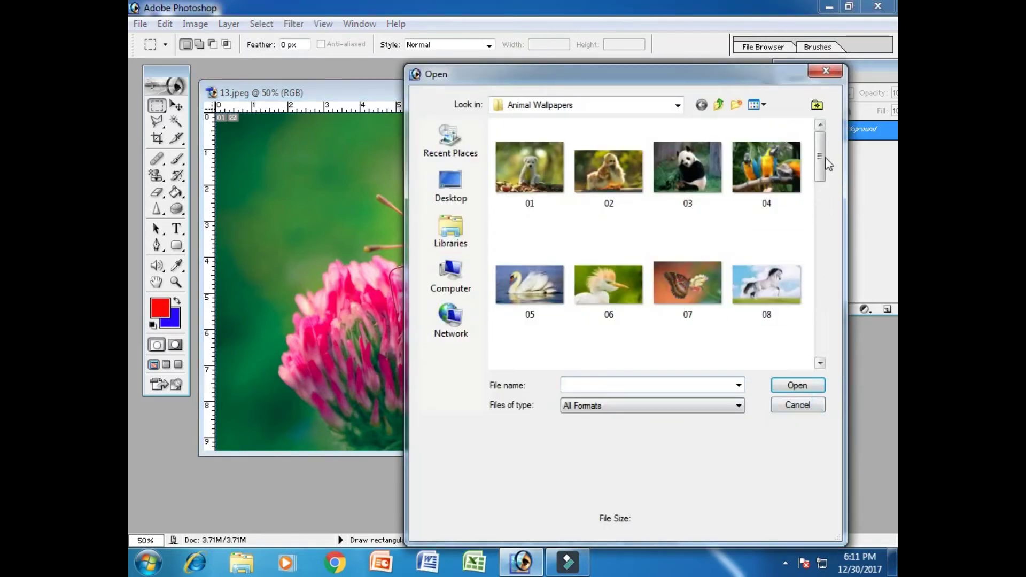
Step: Open bird photo 18.jpg and drag it into 13.jpeg as a new layer
drag(820, 157, 820, 261)
click(609, 147)
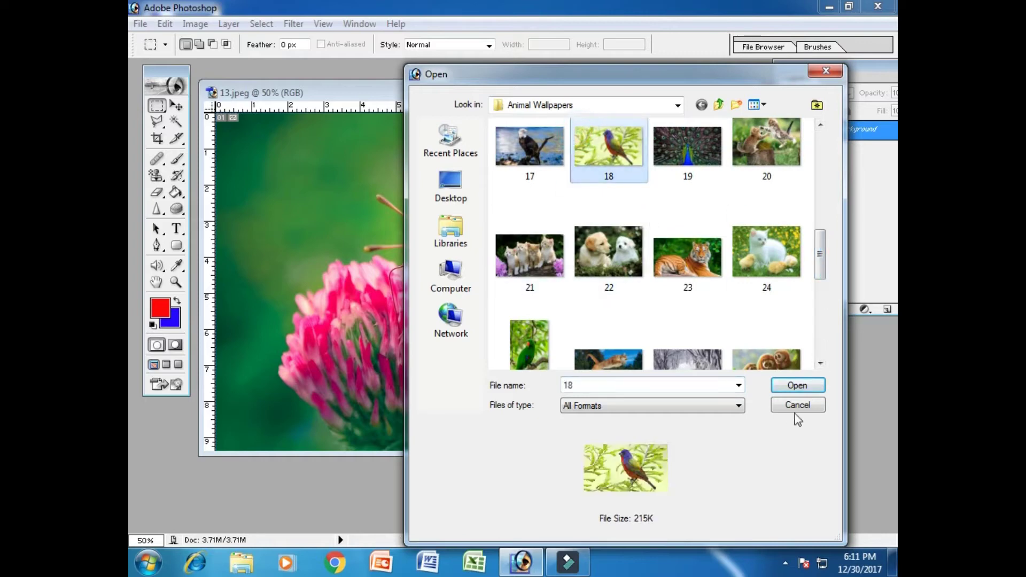
click(797, 387)
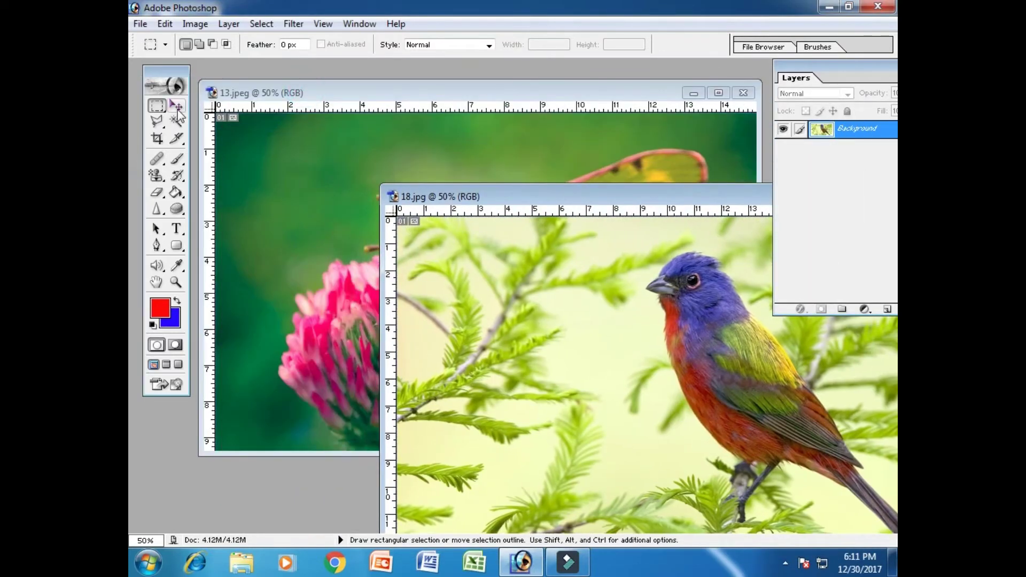
click(177, 106)
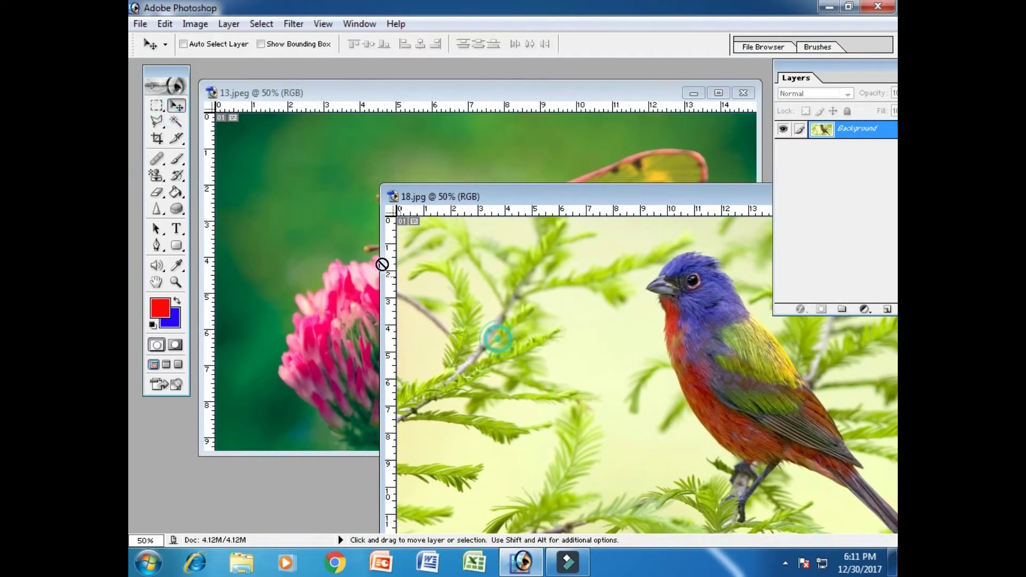
mouse_move(503, 343)
mouse_down()
mouse_move(329, 223)
mouse_move(403, 287)
mouse_move(429, 279)
mouse_up()
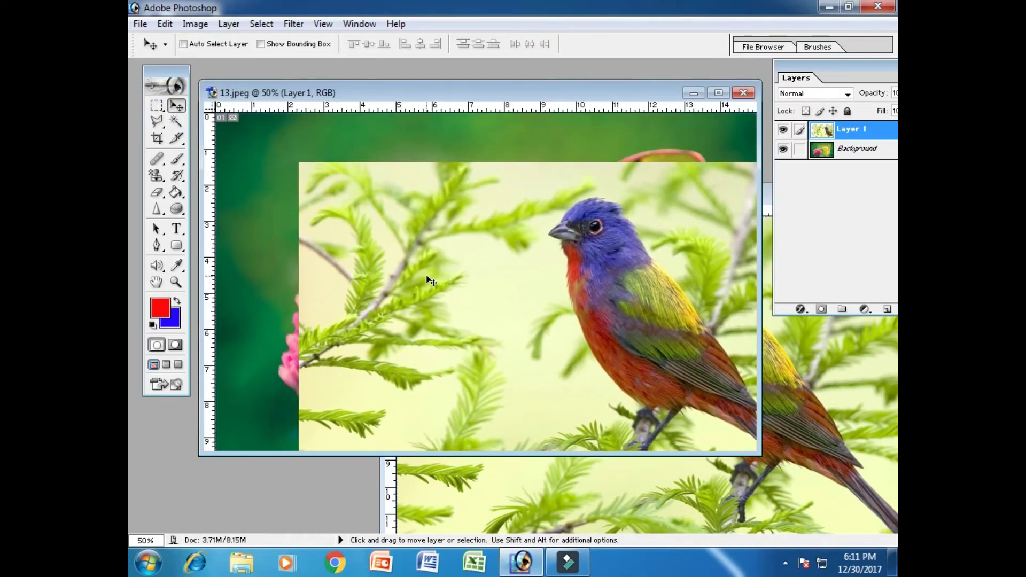
Step: Scale the bird layer to about 20% and place it in 13.jpeg's top-left corner
key(ctrl+t)
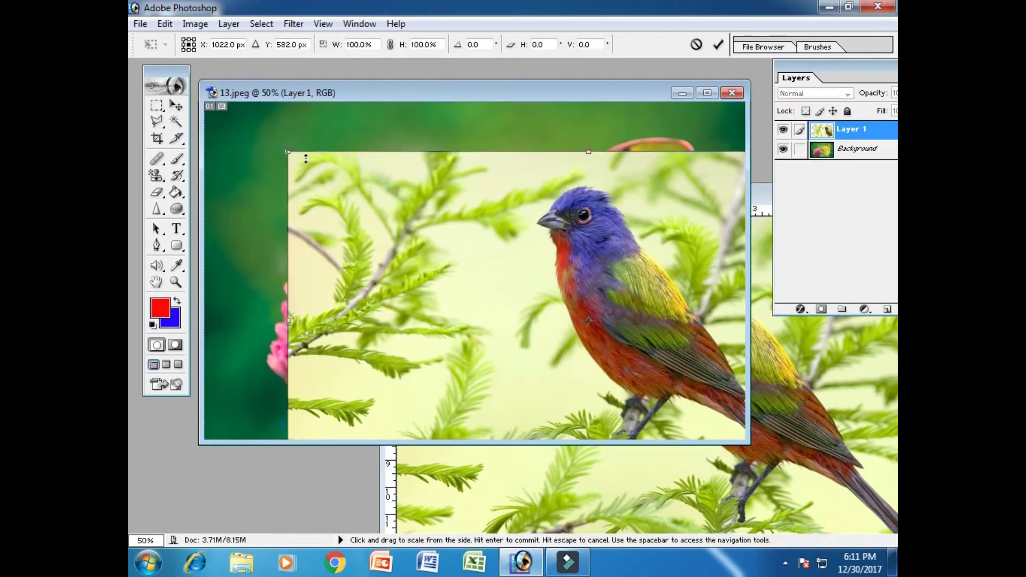
drag(288, 152, 659, 362)
mouse_move(694, 390)
mouse_down()
mouse_move(386, 210)
mouse_move(345, 173)
mouse_move(234, 122)
mouse_up()
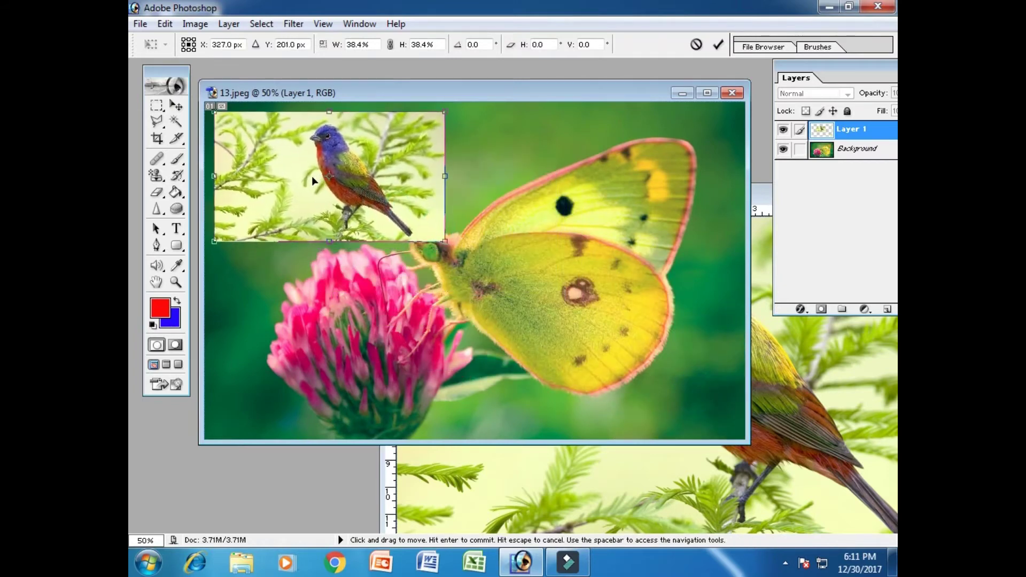
mouse_move(448, 244)
mouse_down()
mouse_move(394, 223)
mouse_move(367, 188)
mouse_move(312, 163)
mouse_up()
key(Return)
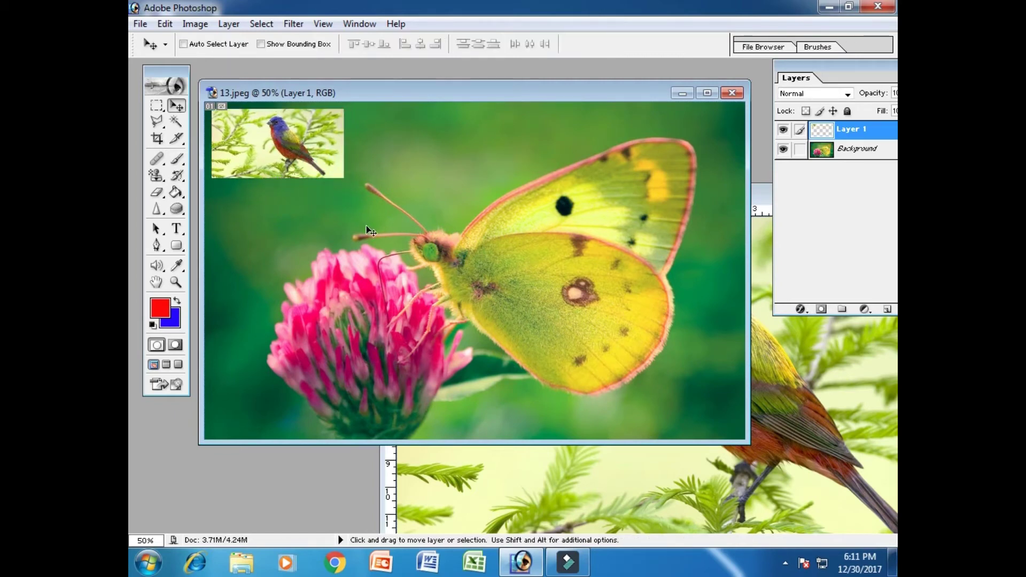
click(825, 395)
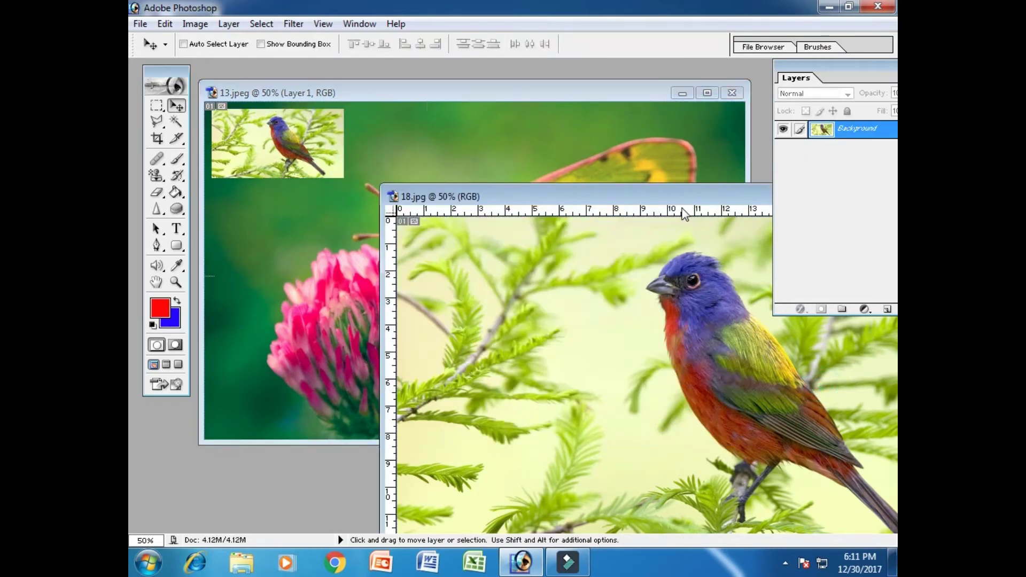
Step: Close the bird image 18.jpg, open the swan picture 05.jpg, and drag the swan into 13.jpeg
drag(684, 196, 412, 191)
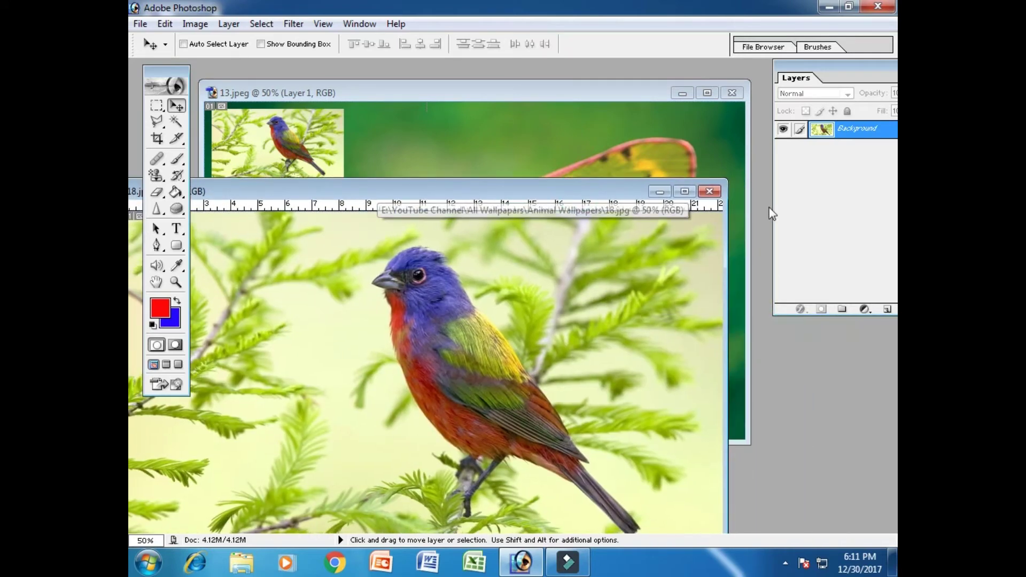
click(717, 194)
double_click(841, 438)
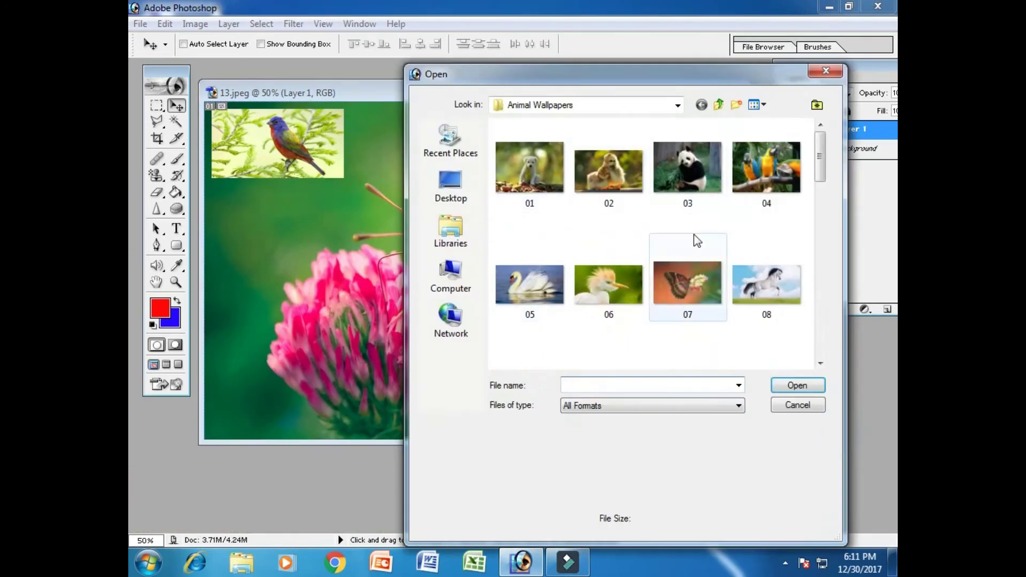
click(541, 281)
click(806, 388)
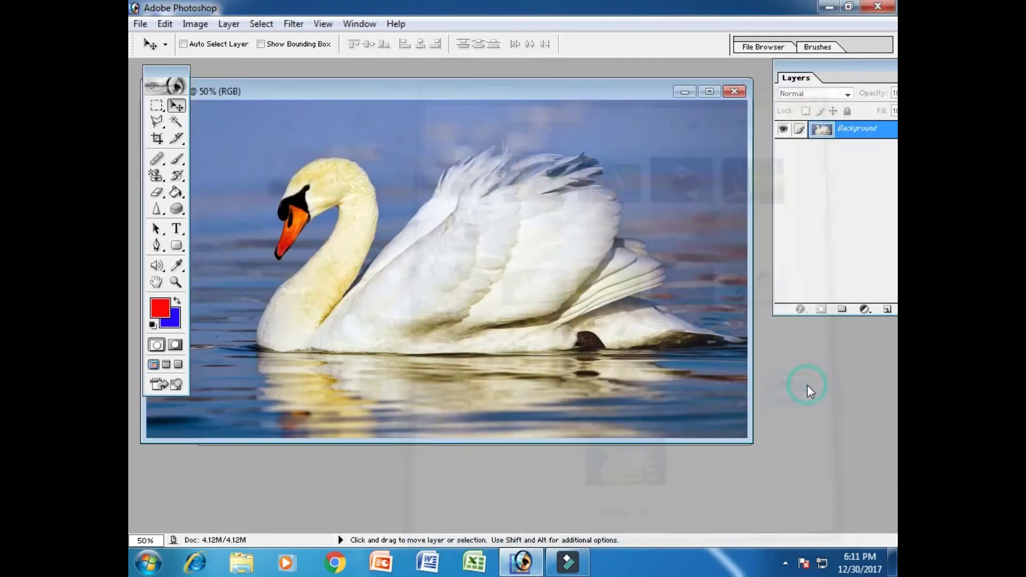
drag(434, 92, 705, 328)
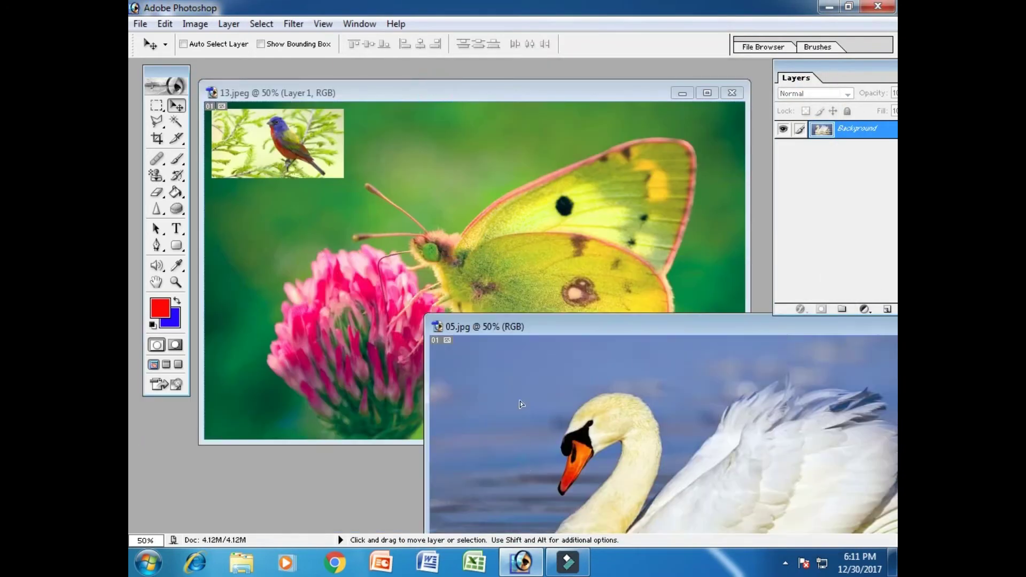
mouse_move(520, 404)
mouse_down()
mouse_move(554, 273)
mouse_move(435, 288)
mouse_up()
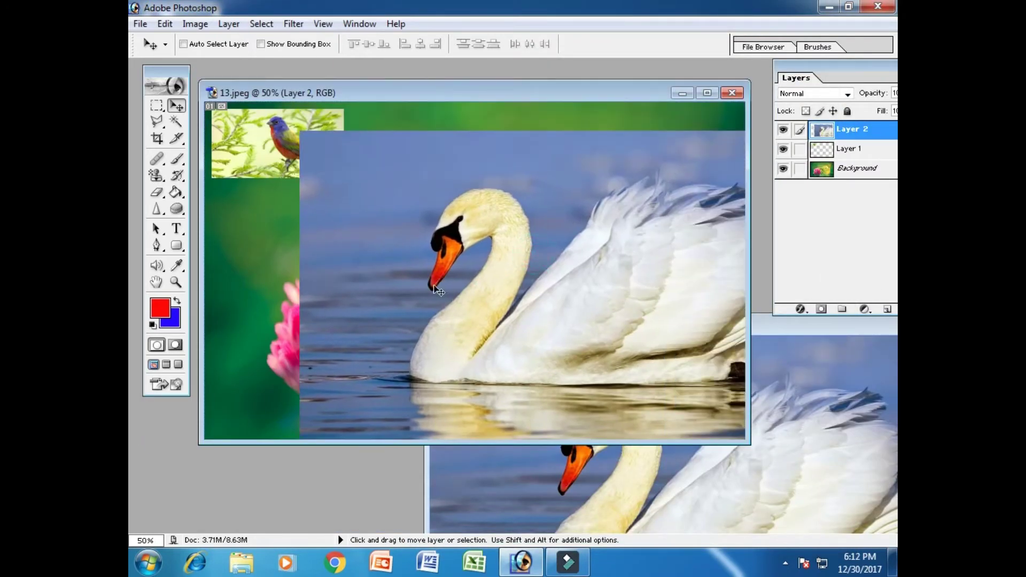
Step: Shrink the swan into the lower-right corner with Free Transform, then close 05.jpg
key(ctrl+t)
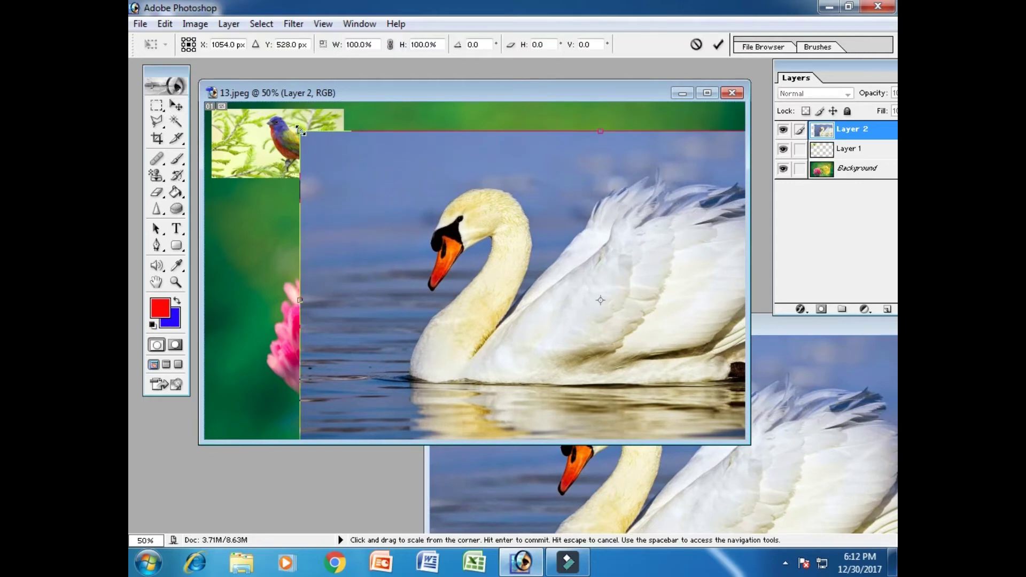
drag(300, 131, 665, 345)
drag(697, 383, 386, 226)
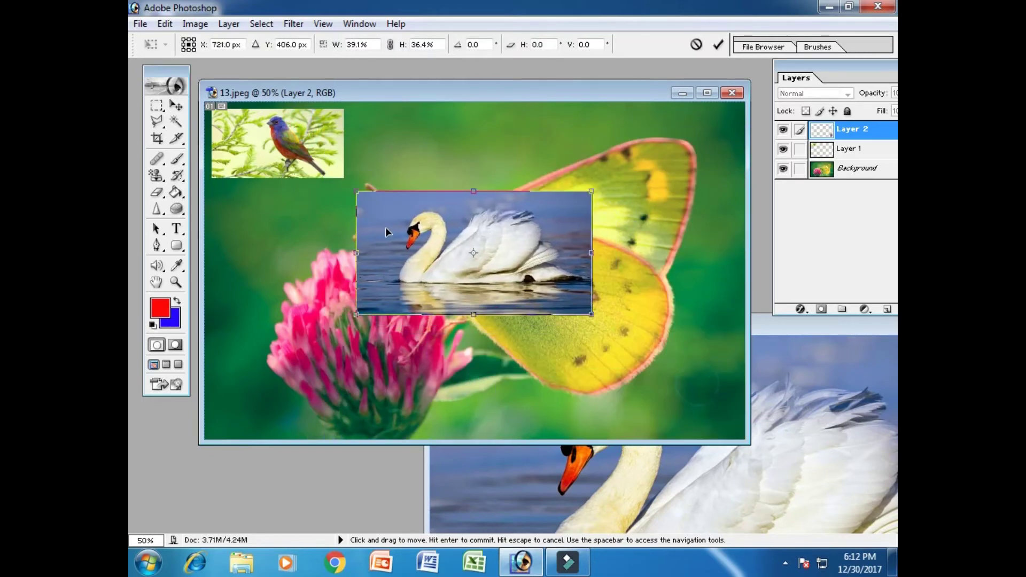
mouse_move(592, 256)
mouse_down()
mouse_move(360, 267)
mouse_move(761, 349)
mouse_move(710, 332)
mouse_up()
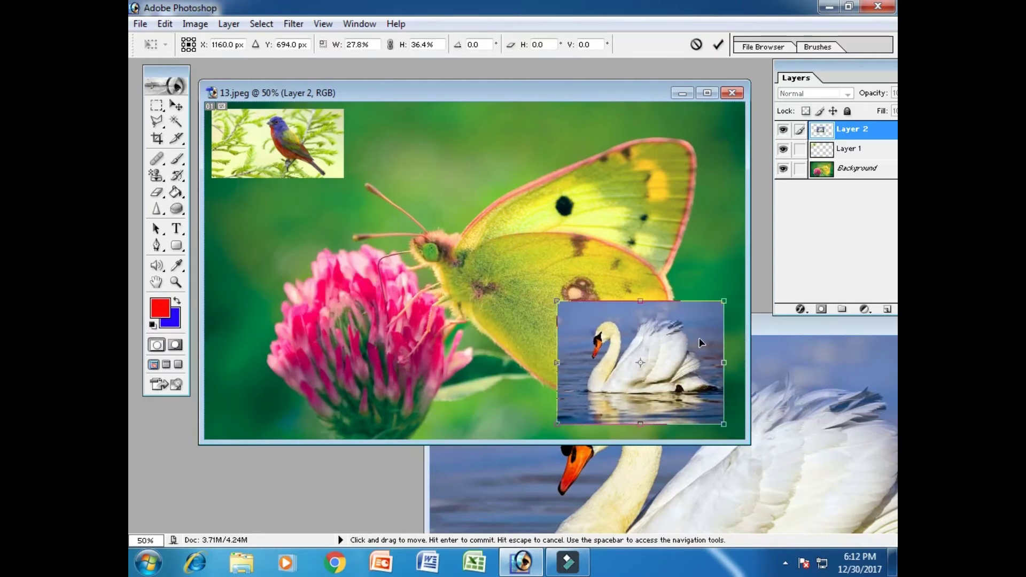
key(Return)
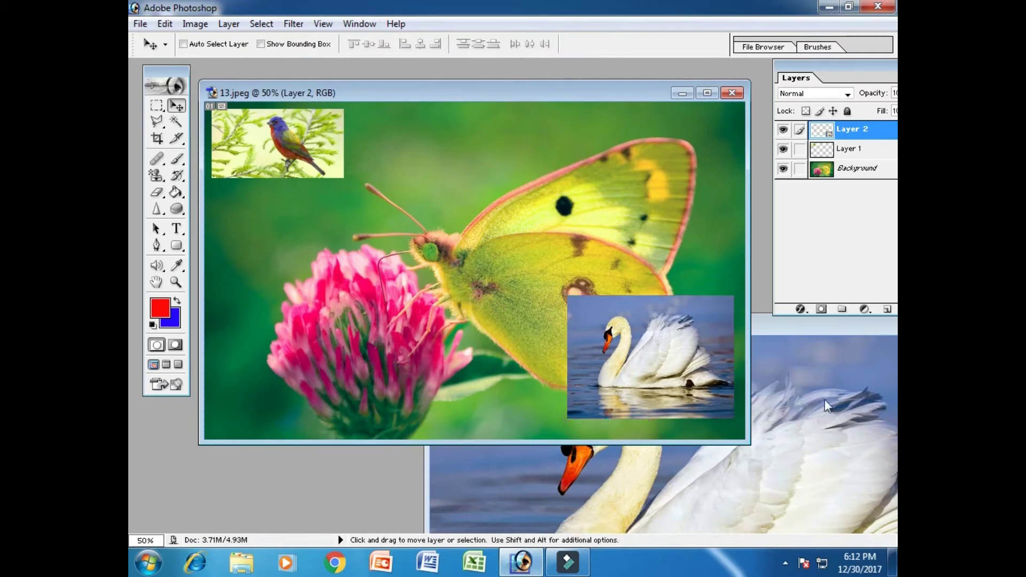
click(825, 399)
drag(693, 331, 486, 279)
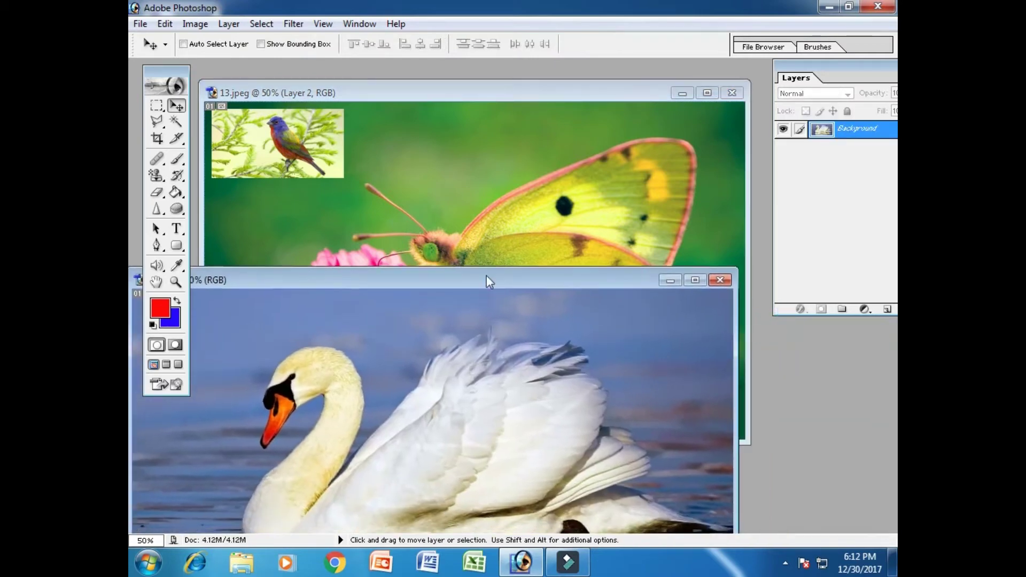
click(720, 278)
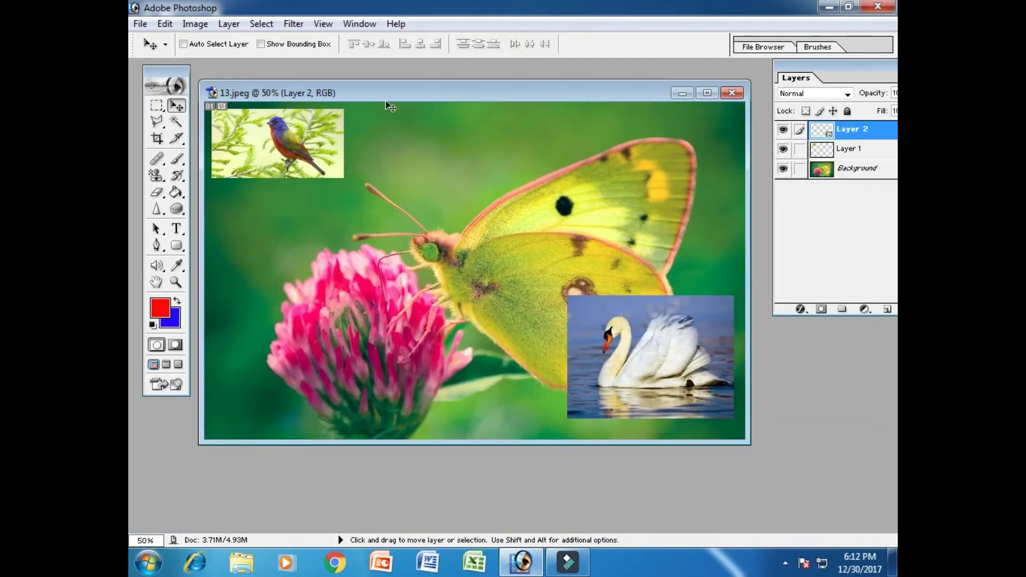
Step: Toggle the swan, bird and background layers' visibility off and back on
drag(602, 95, 604, 88)
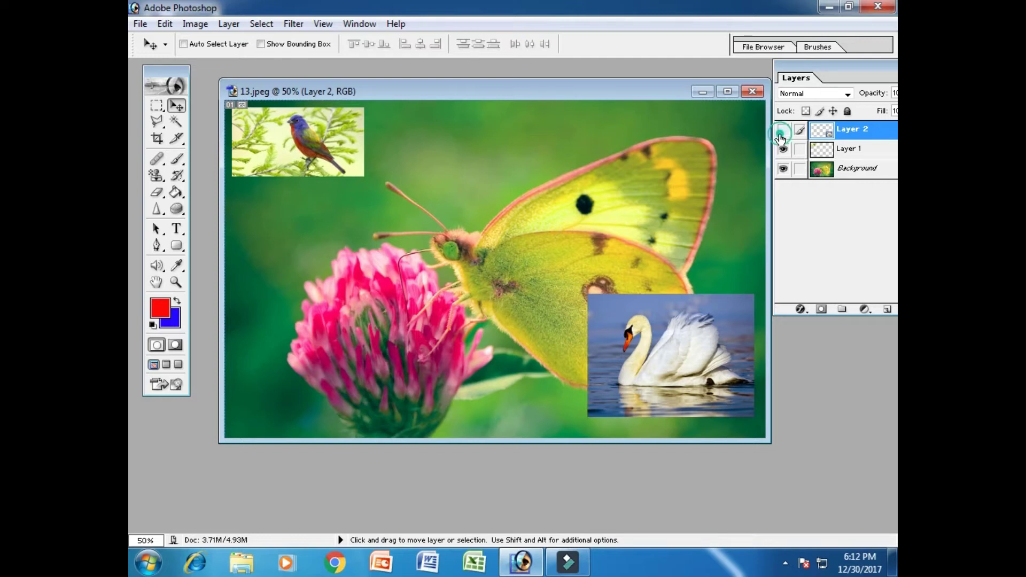
click(782, 131)
click(781, 133)
click(781, 134)
click(782, 131)
click(782, 150)
click(781, 149)
click(783, 169)
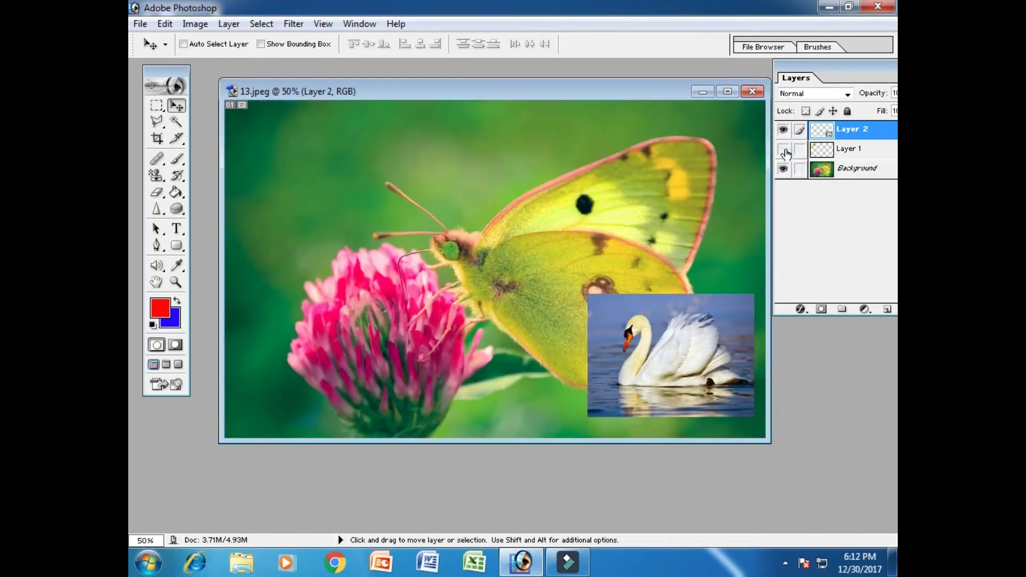
click(783, 150)
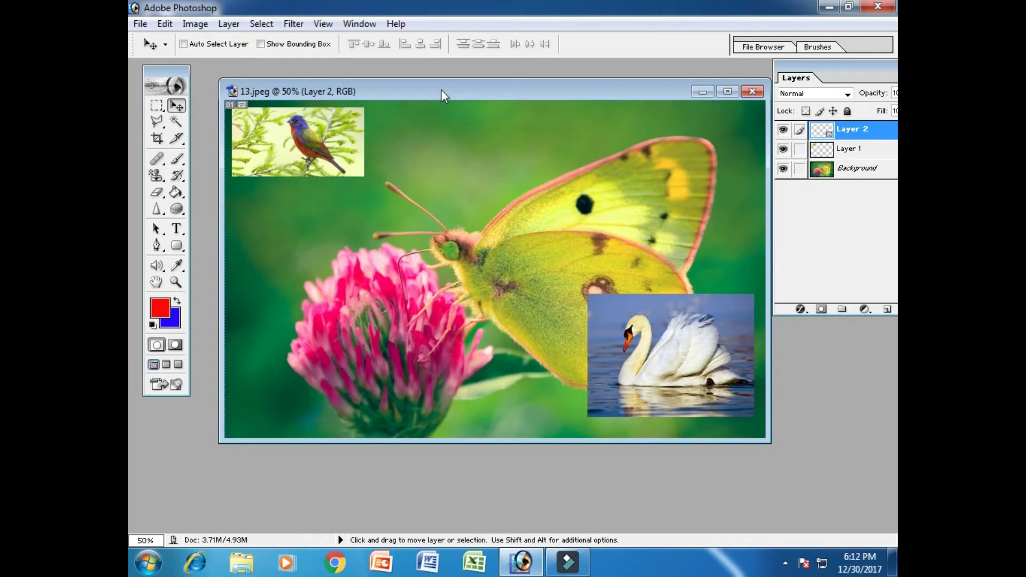
Step: Select the entire butterfly collage canvas with Ctrl+A
drag(441, 96, 423, 91)
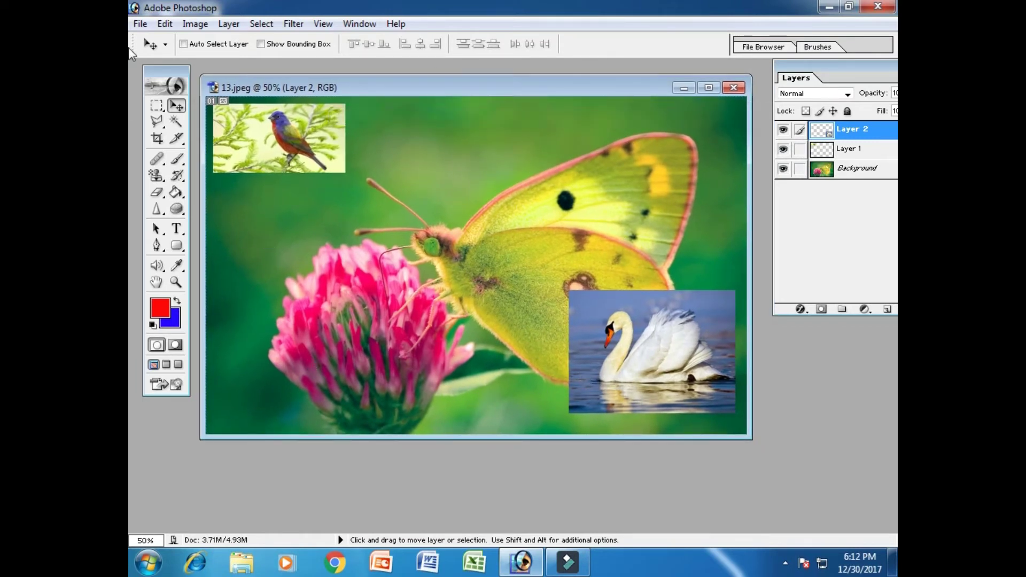
click(165, 23)
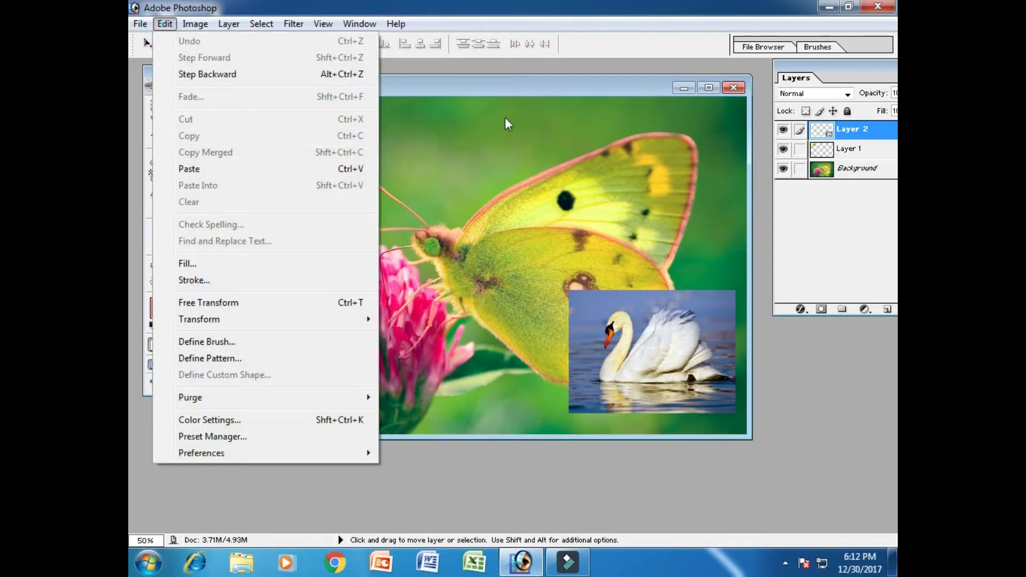
click(514, 83)
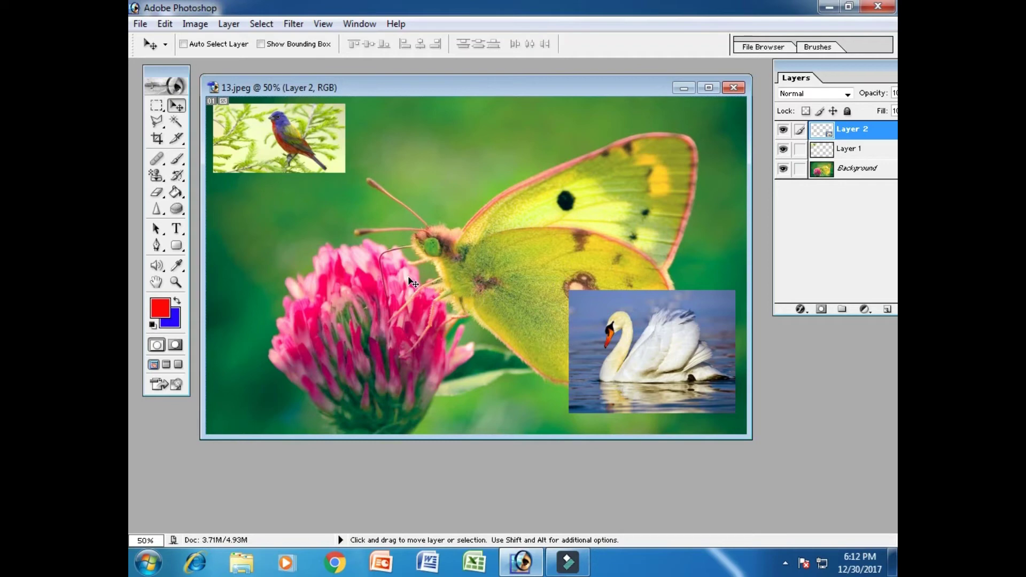
key(ctrl+a)
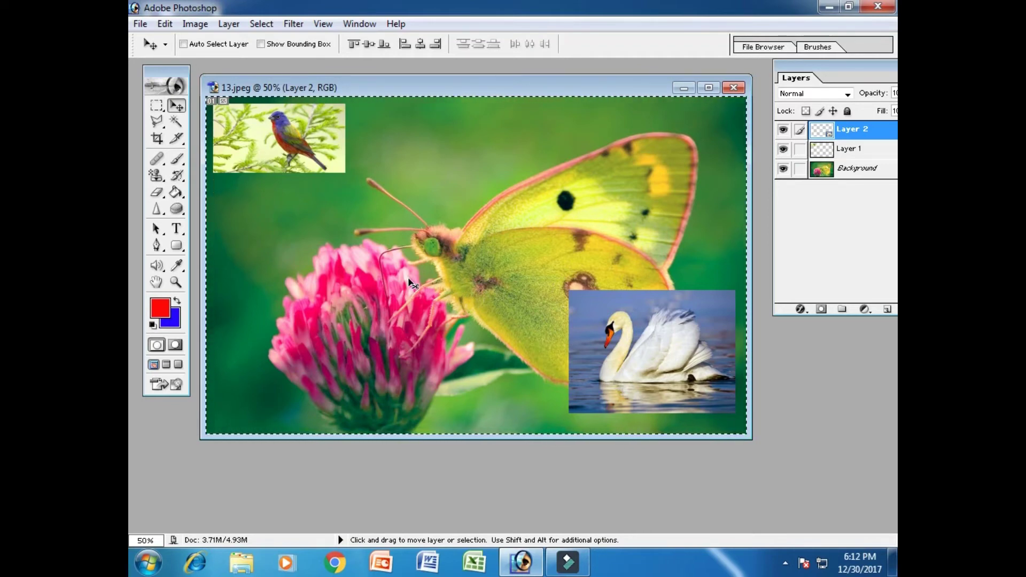
click(165, 24)
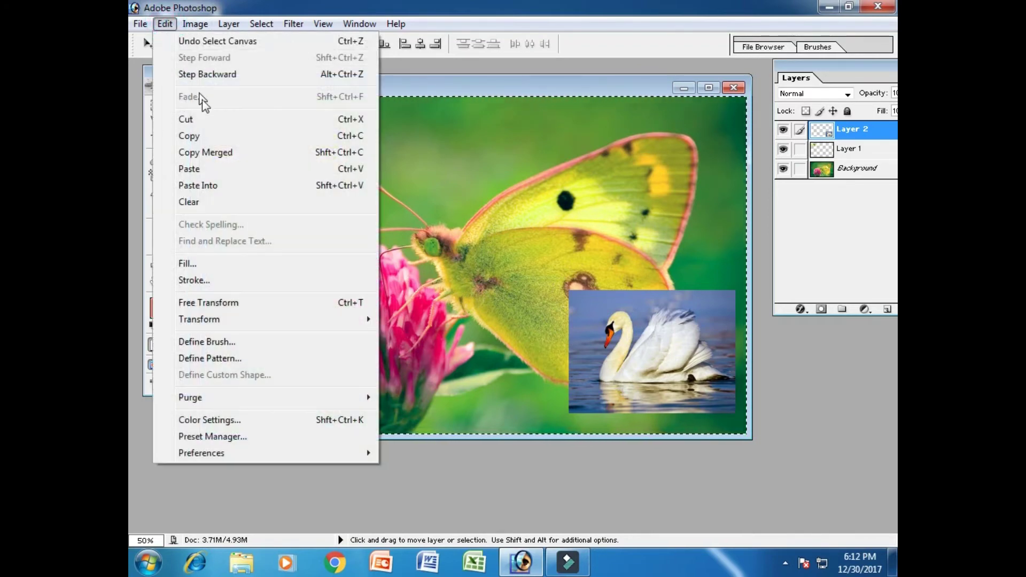
click(205, 152)
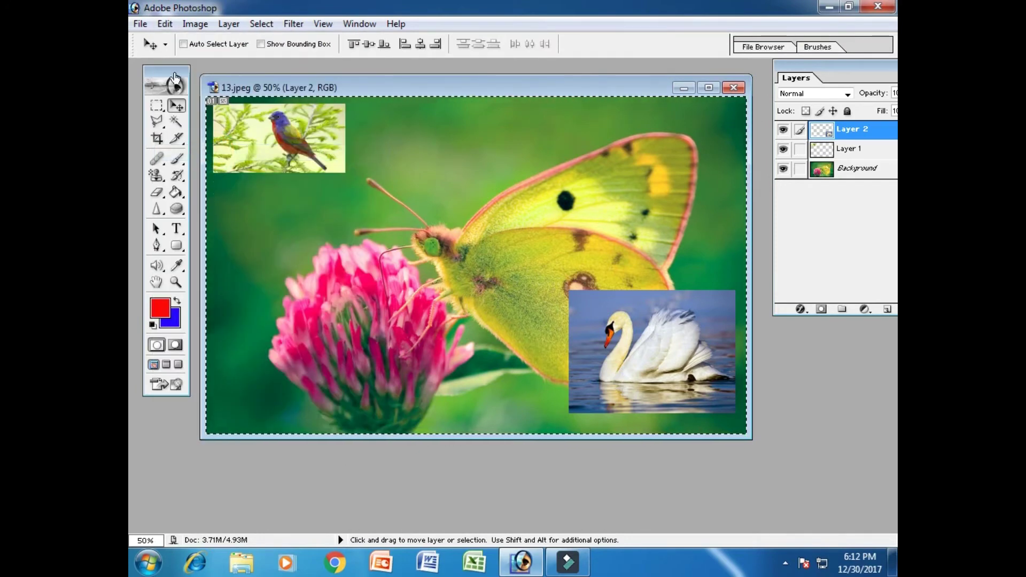
click(140, 24)
click(152, 40)
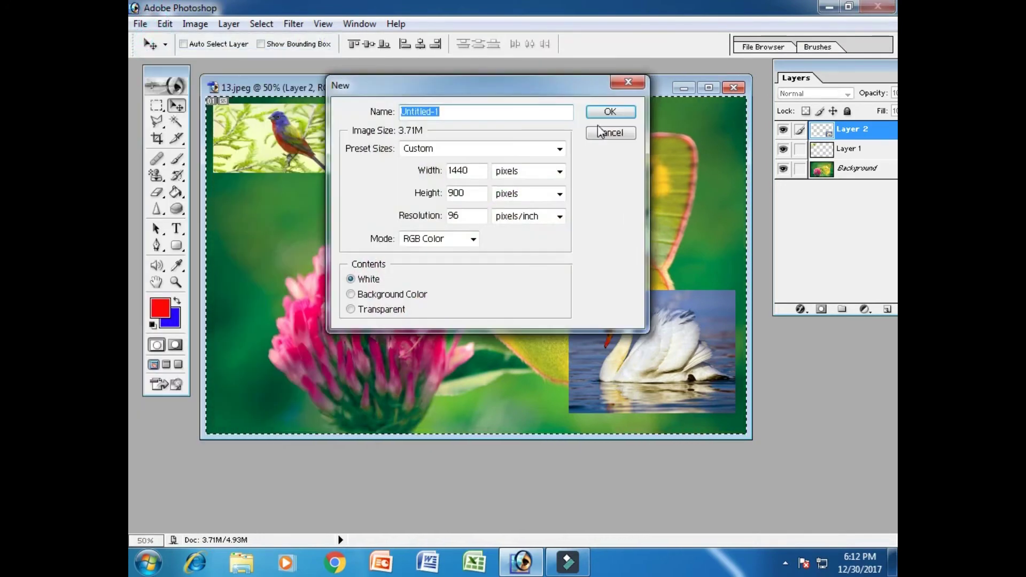
click(610, 112)
click(166, 24)
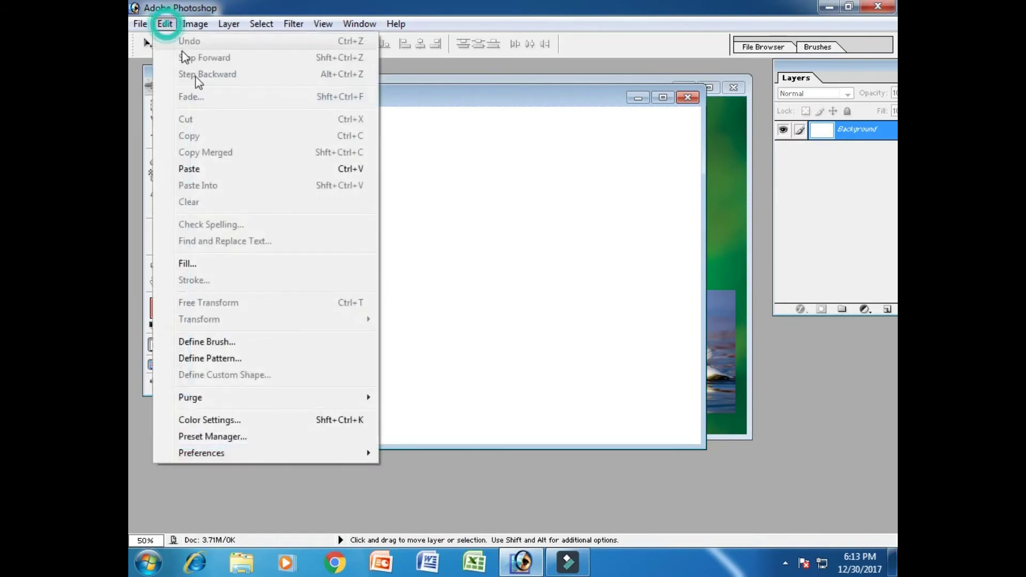
click(222, 171)
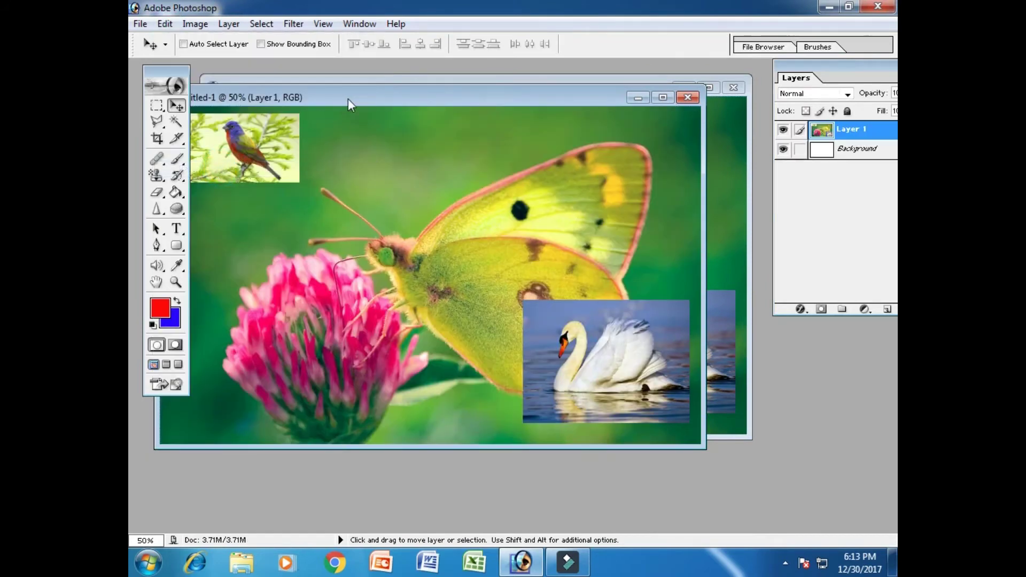
drag(348, 98, 406, 98)
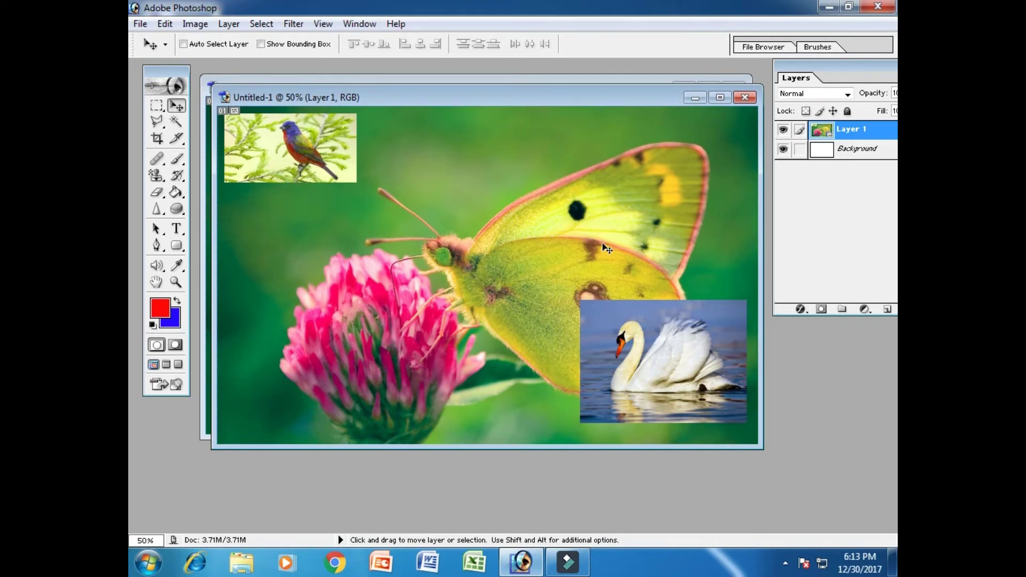
click(745, 99)
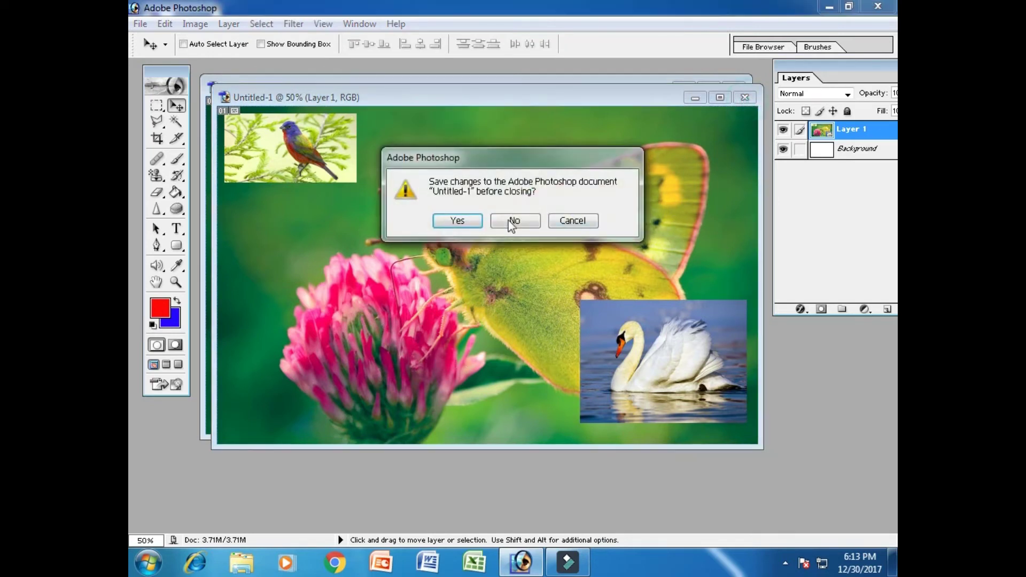
click(497, 225)
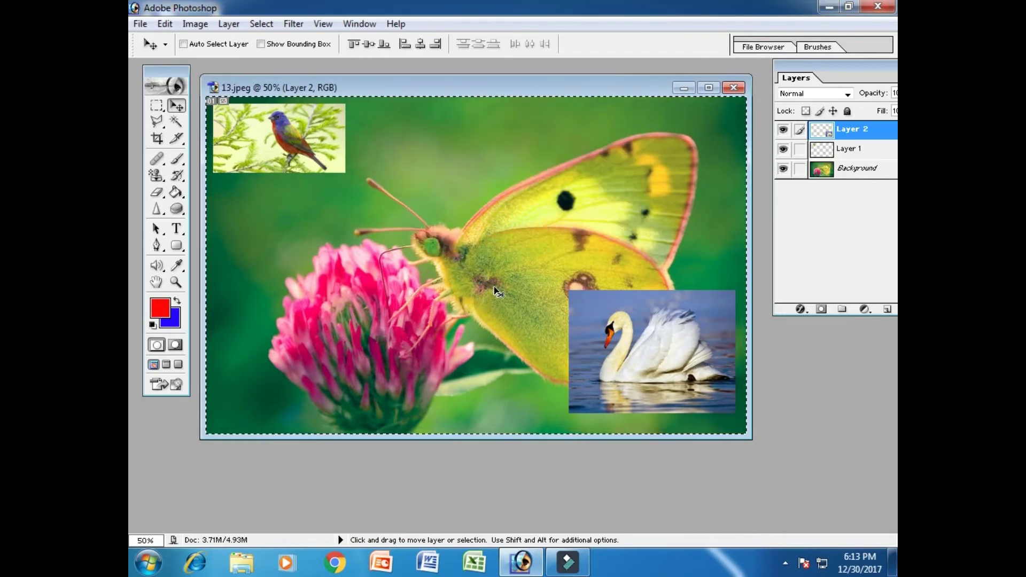
key(ctrl+d)
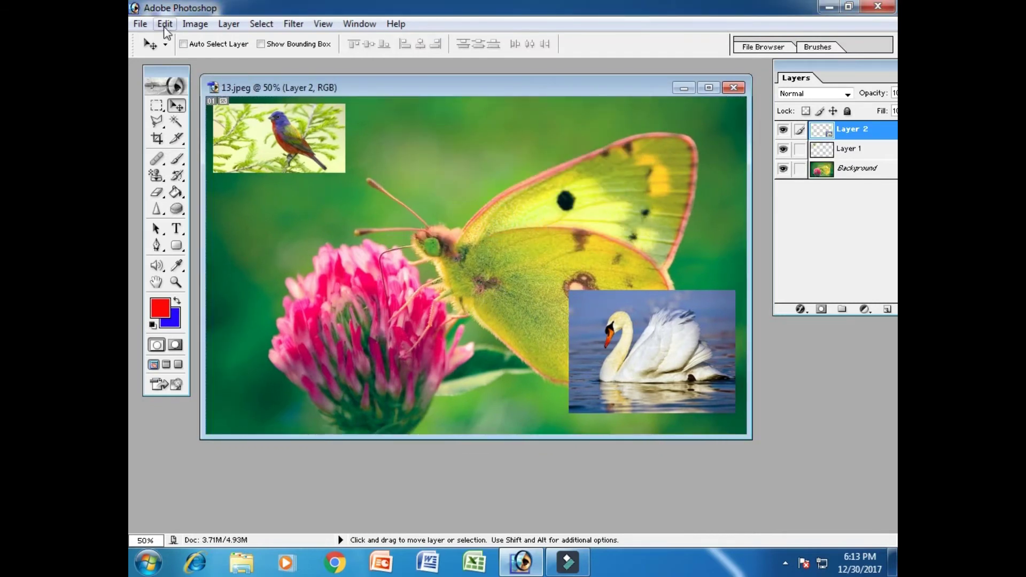
click(165, 25)
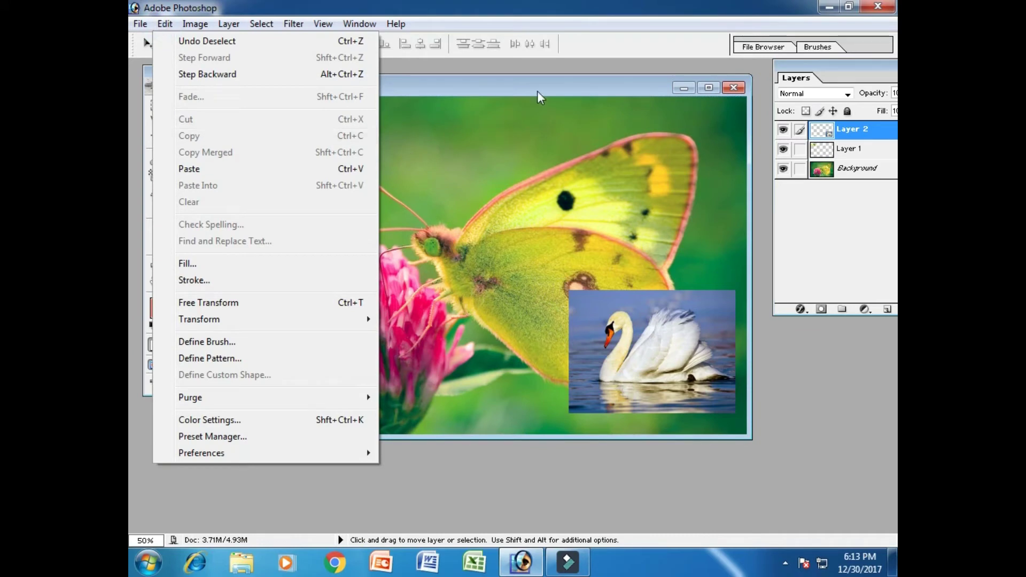
click(537, 91)
key(ctrl+a)
click(164, 24)
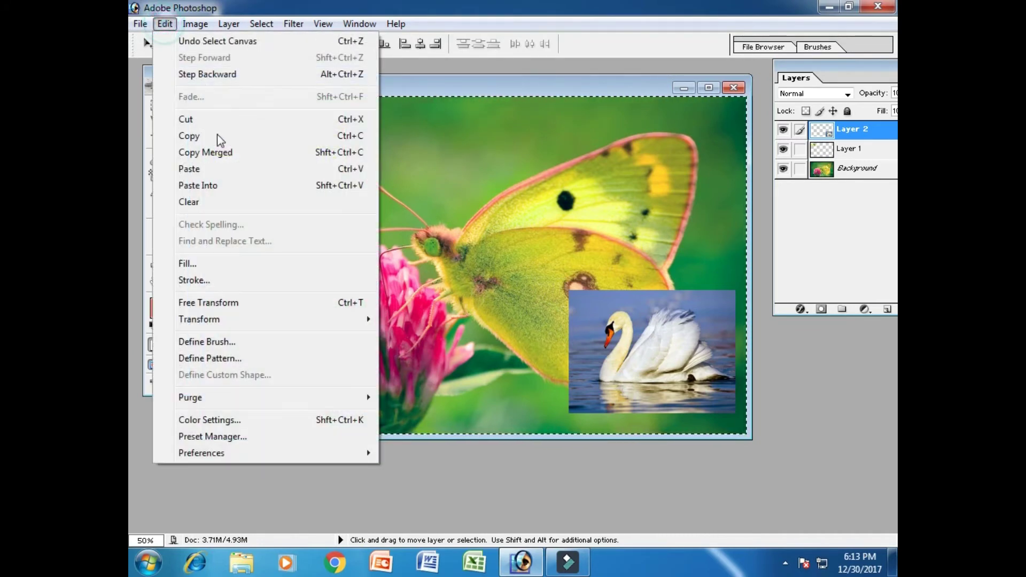
click(164, 24)
click(140, 24)
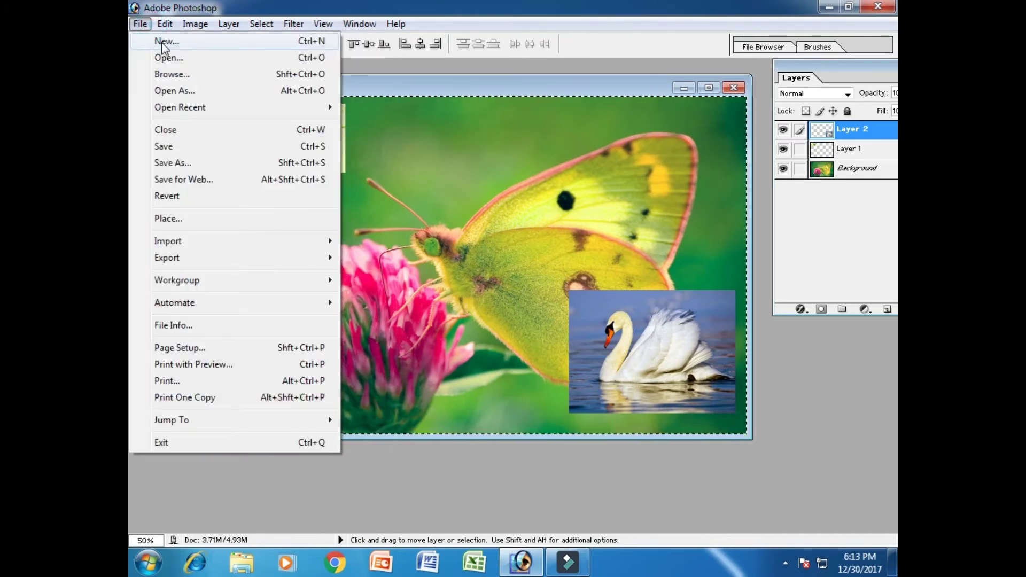
click(163, 43)
click(596, 115)
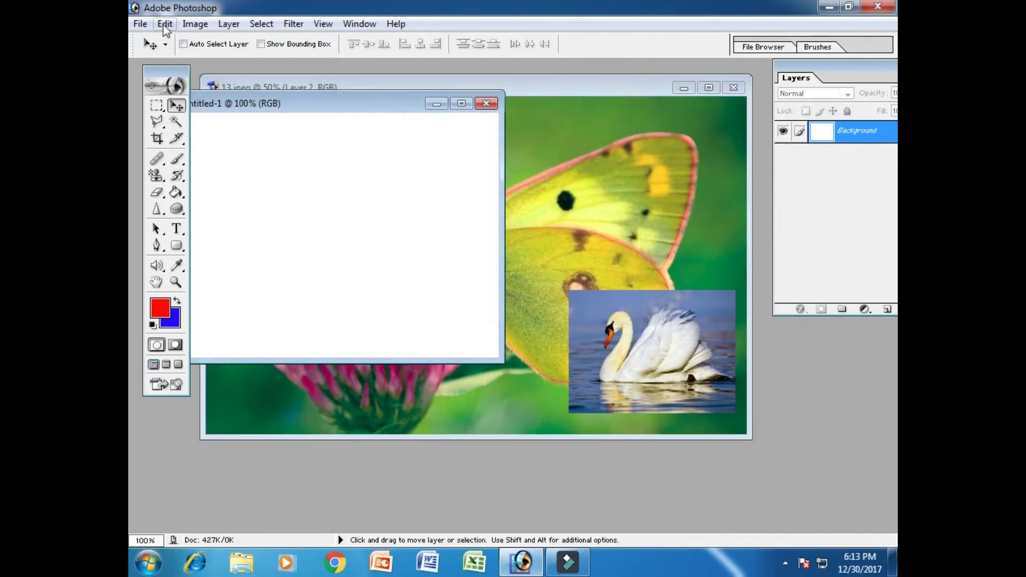
click(165, 24)
click(216, 170)
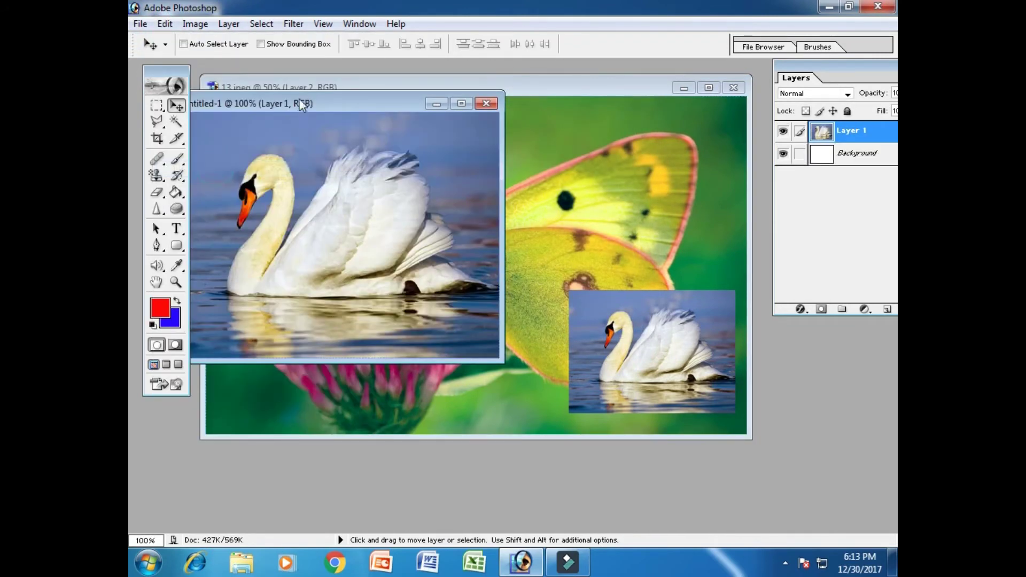
drag(301, 103, 397, 108)
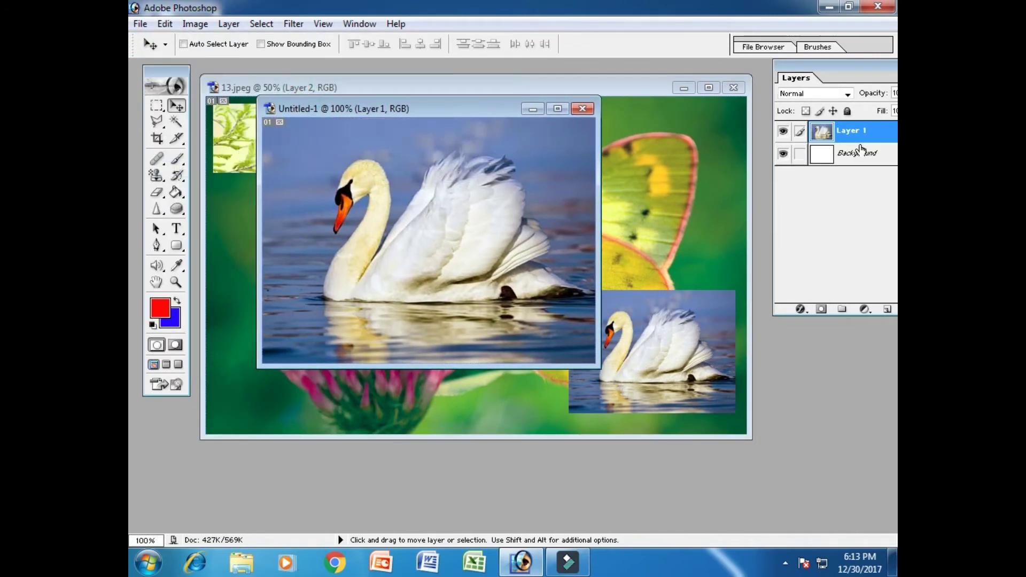
click(582, 109)
click(519, 220)
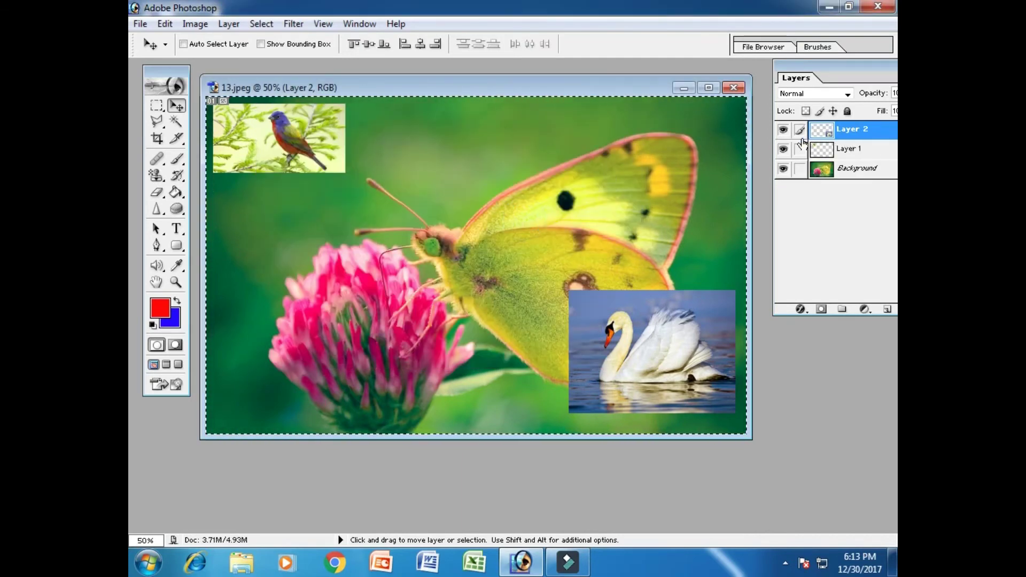
click(783, 130)
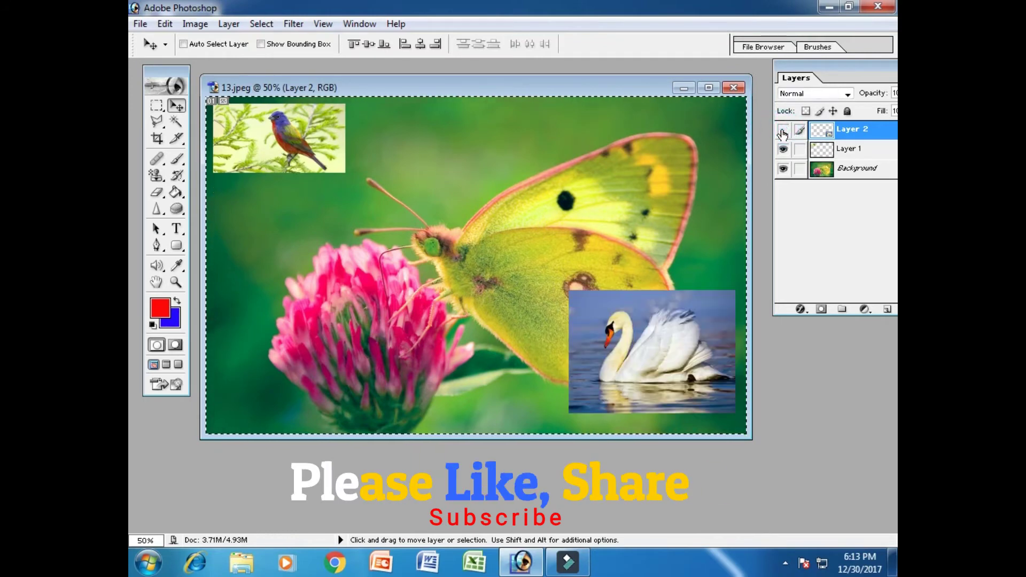
click(783, 131)
click(783, 149)
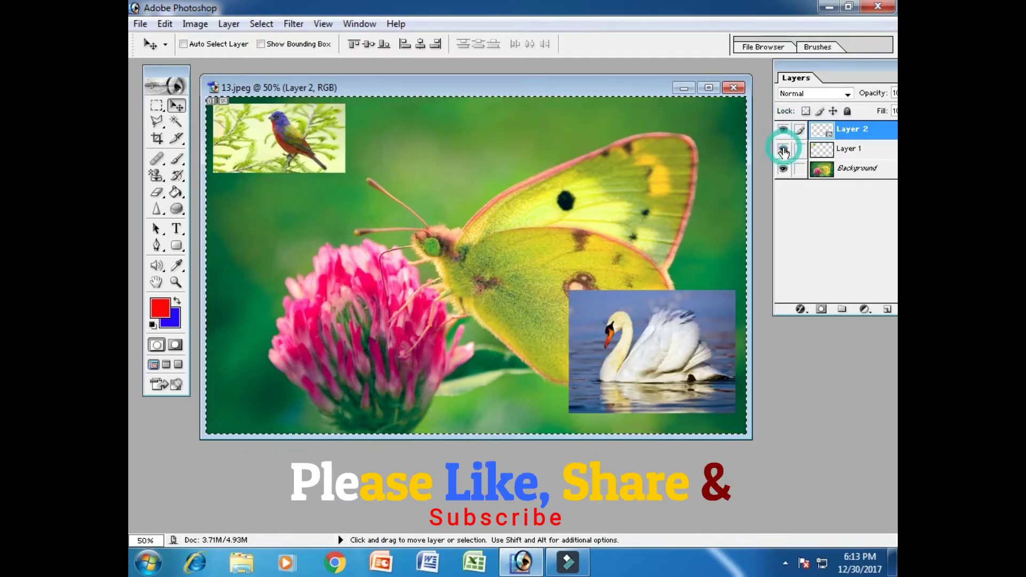
click(783, 149)
click(783, 169)
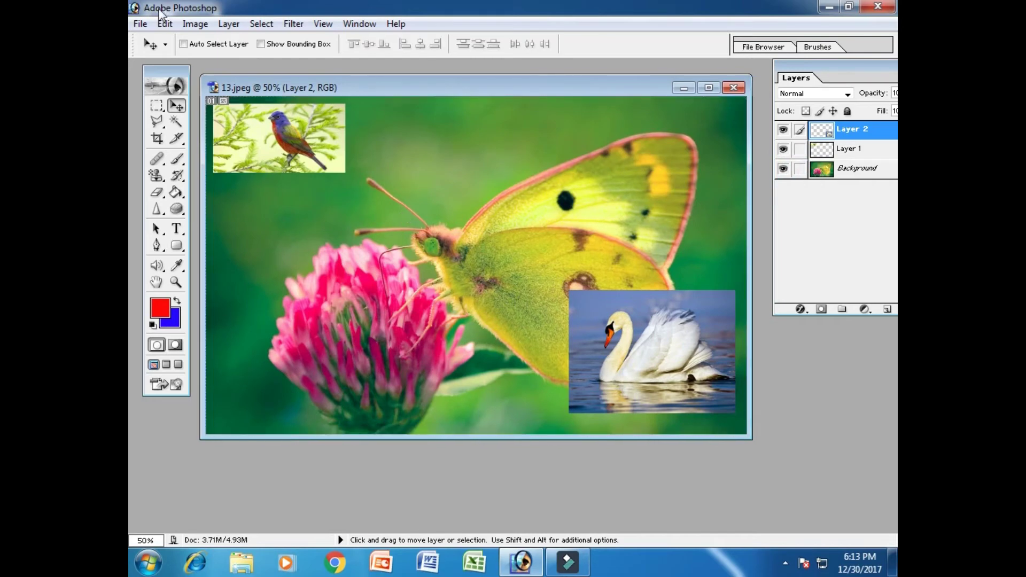
click(170, 25)
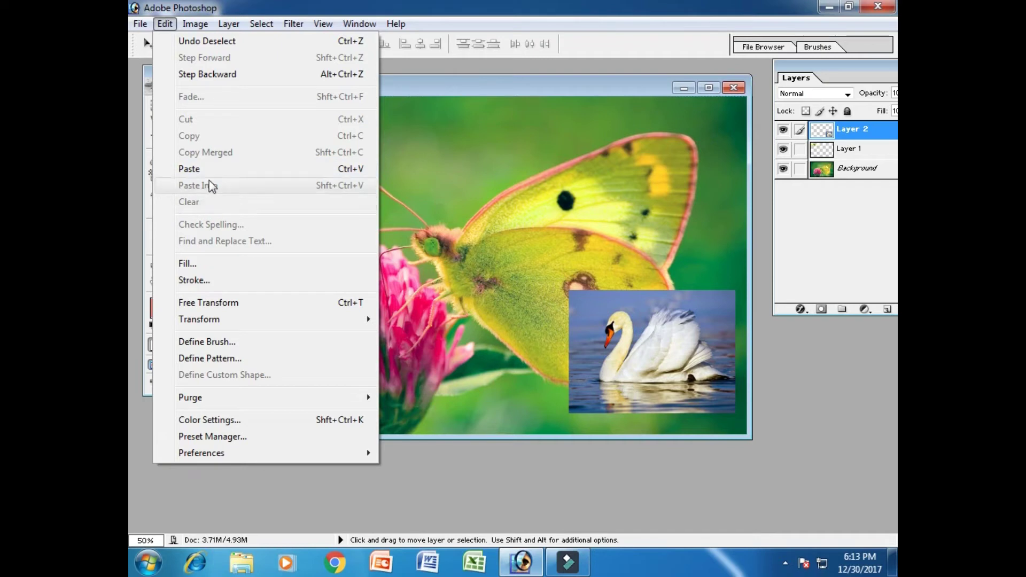
click(599, 89)
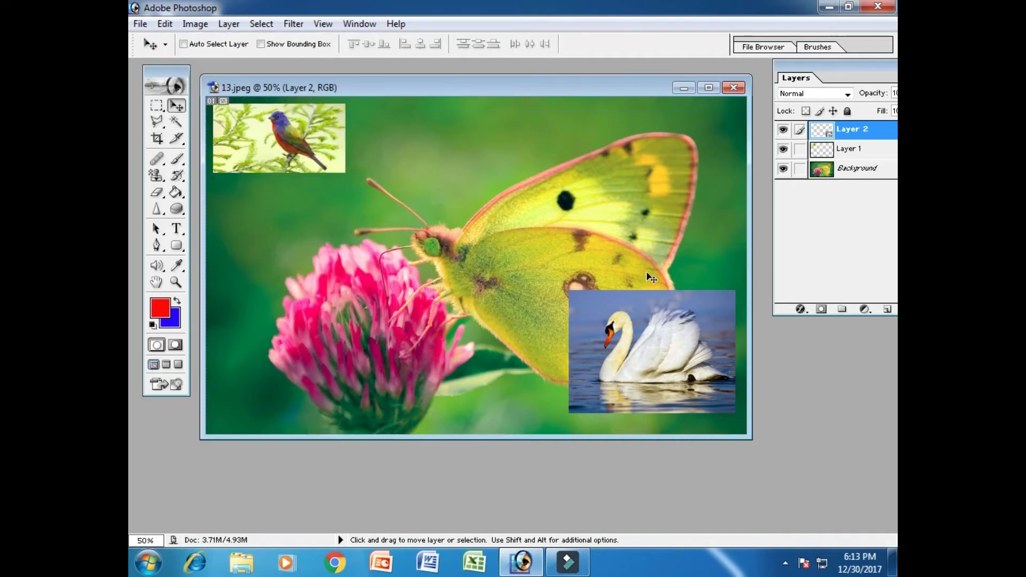
Step: Delete the swan layer, Layer 2, confirming with Yes
right_click(880, 136)
click(804, 193)
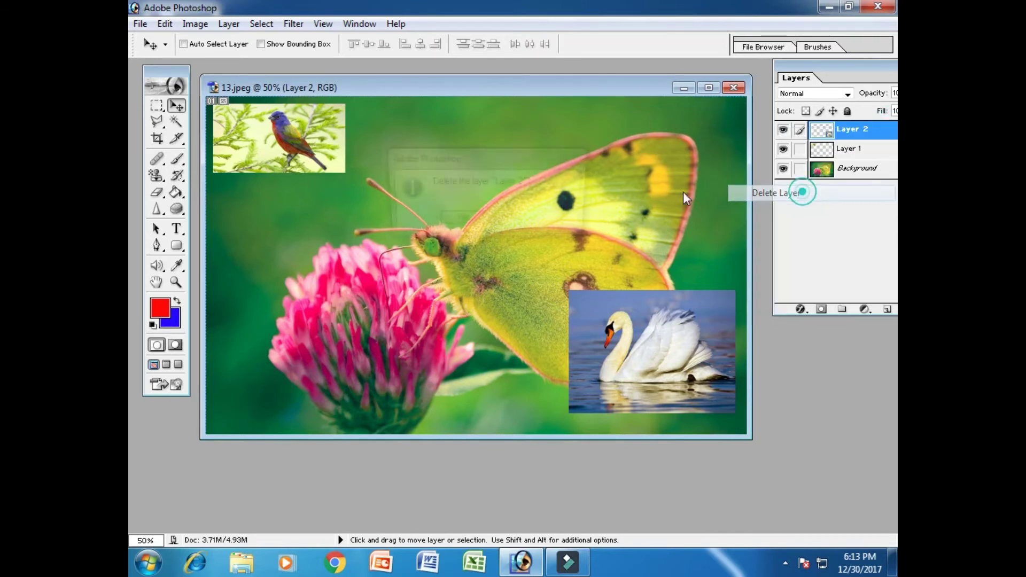
click(450, 220)
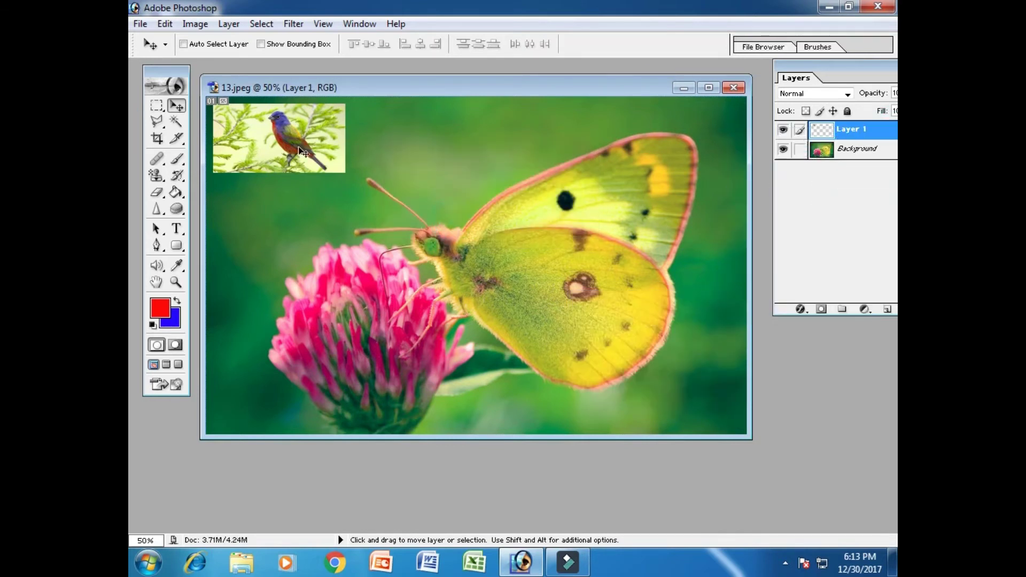
Step: Move the bird down-right and enlarge it over most of the butterfly canvas
drag(261, 155, 300, 190)
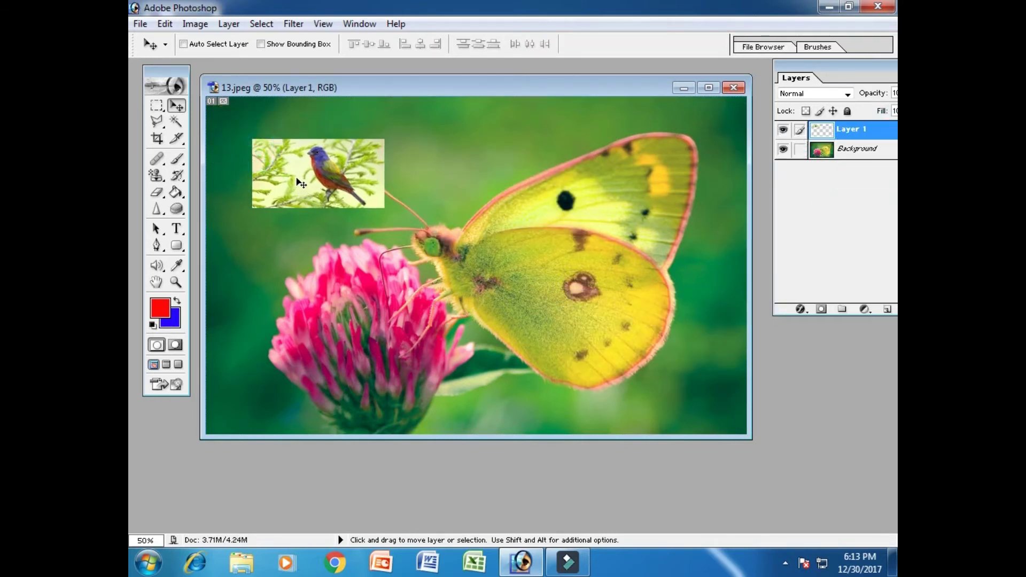
key(ctrl+t)
drag(385, 208, 681, 398)
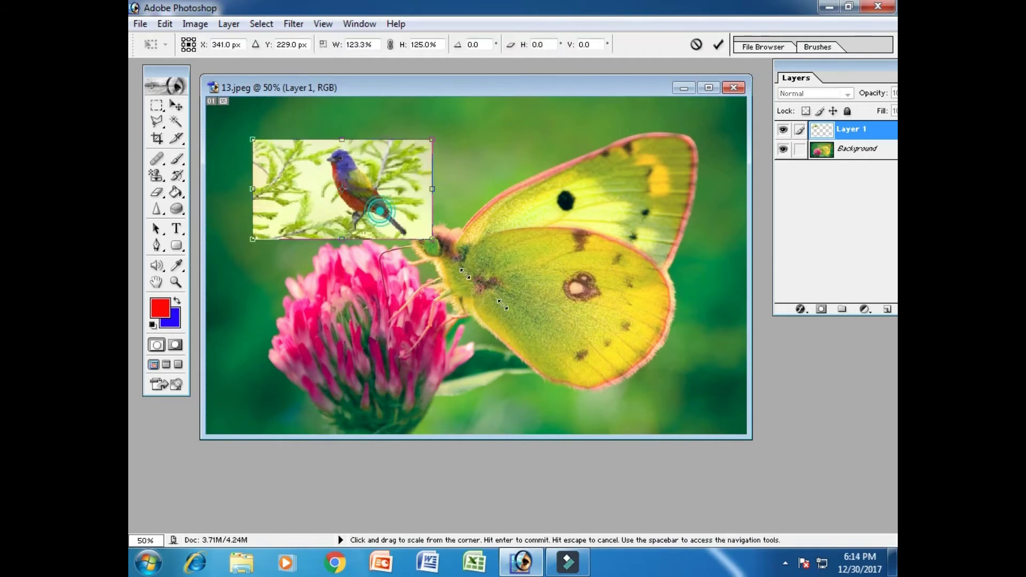
key(Return)
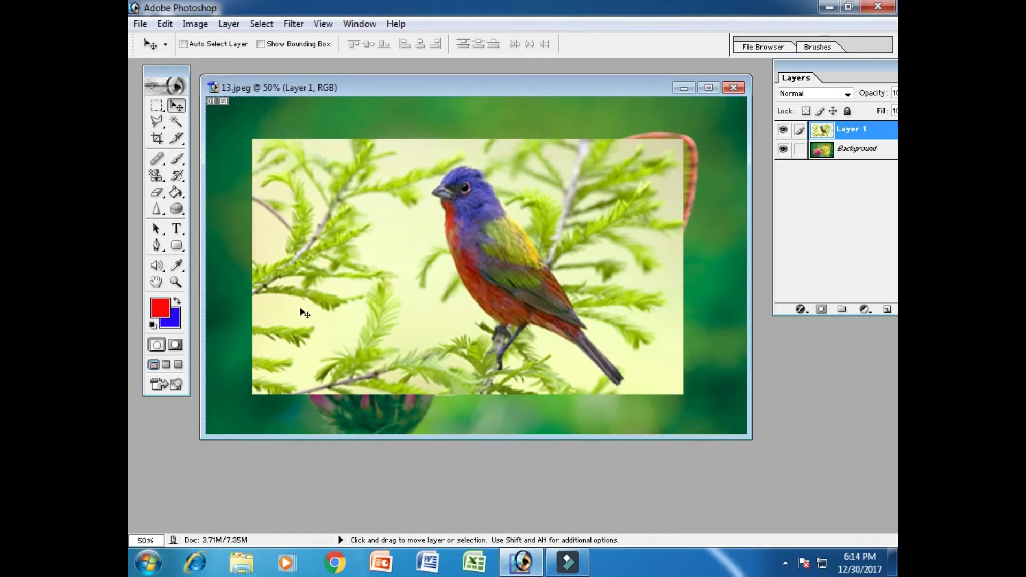
click(156, 107)
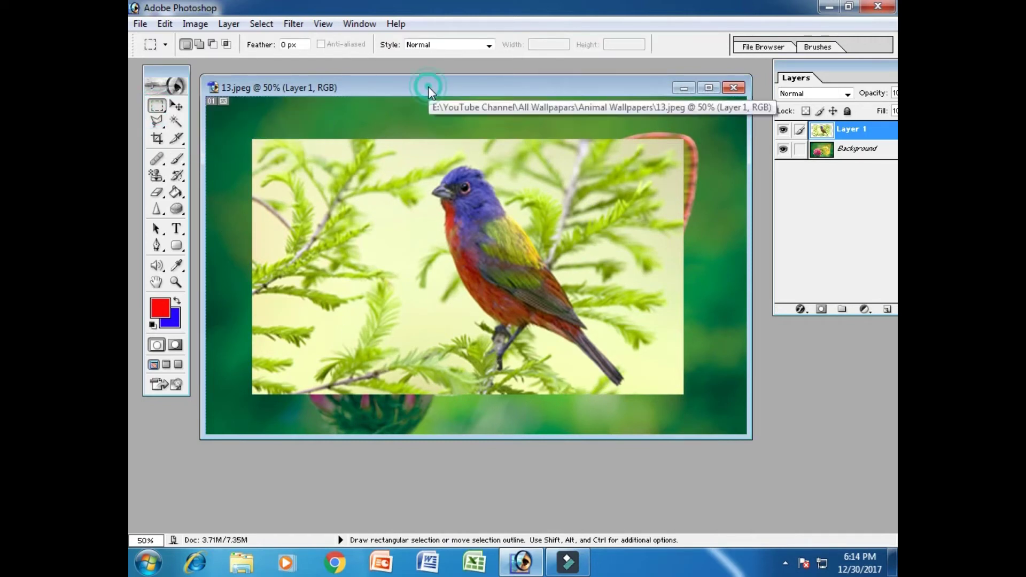
Step: Select the whole 13.jpeg canvas and copy it
click(165, 24)
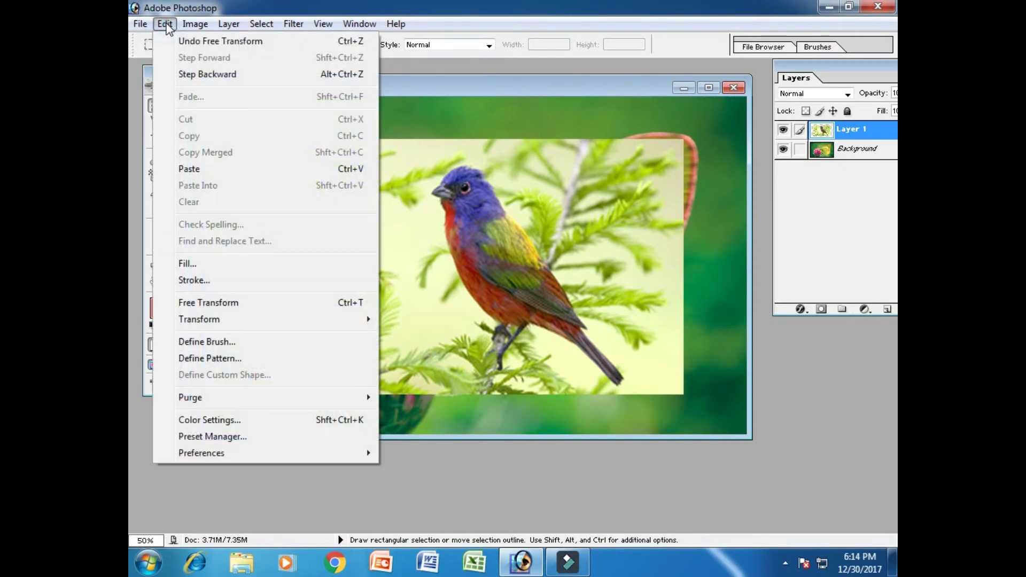
click(470, 82)
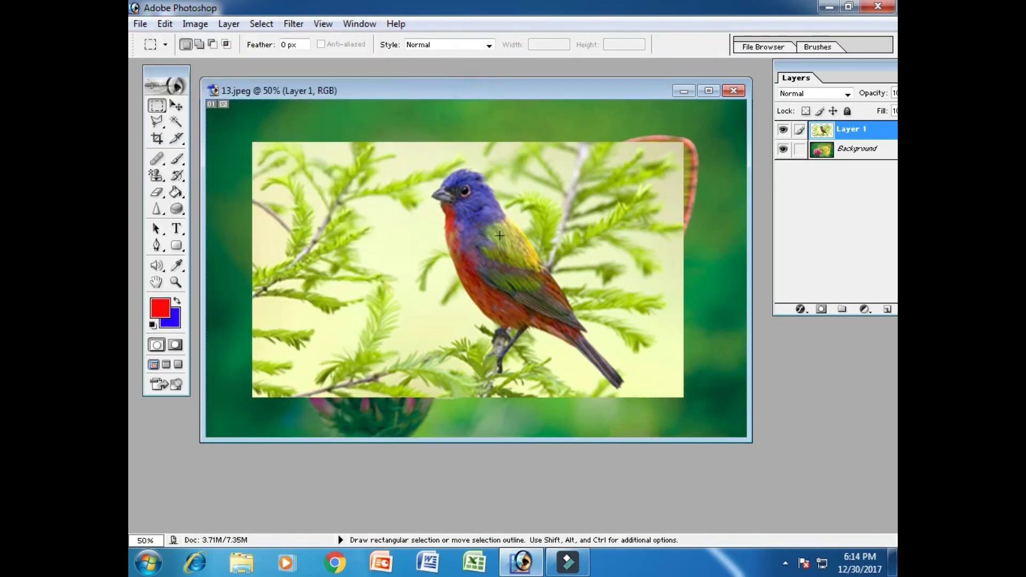
key(ctrl)
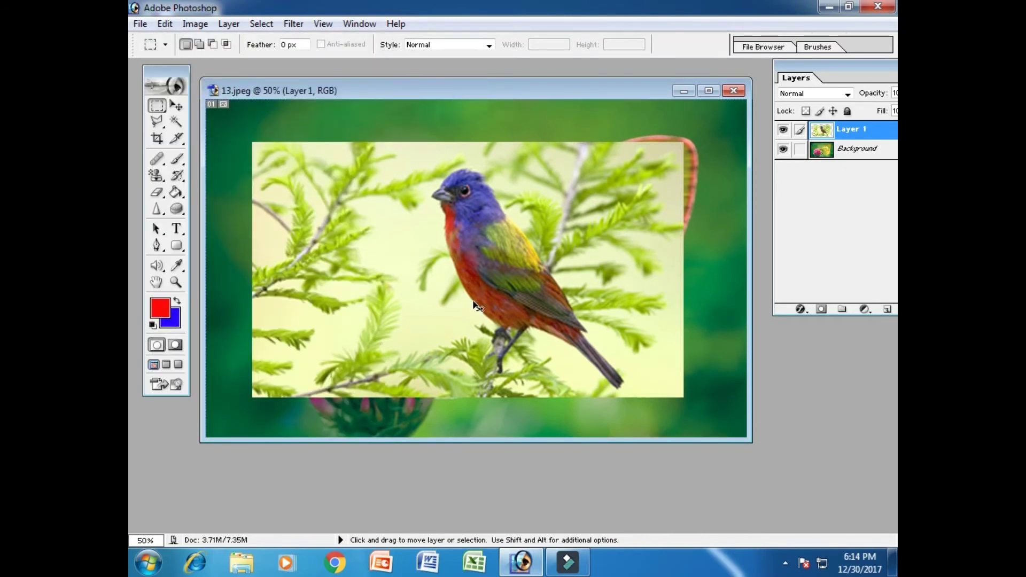
key(ctrl+a)
click(166, 24)
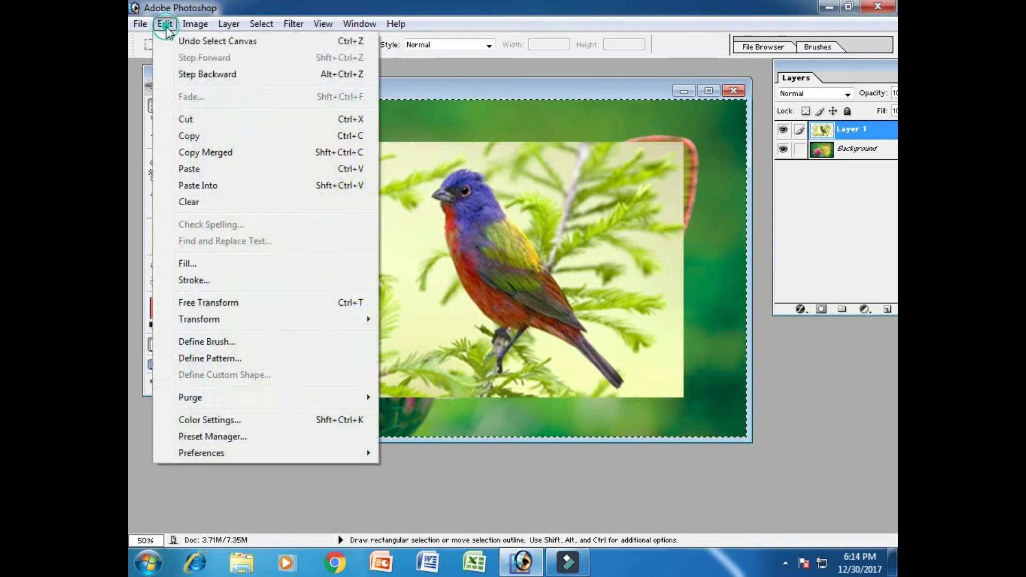
click(218, 135)
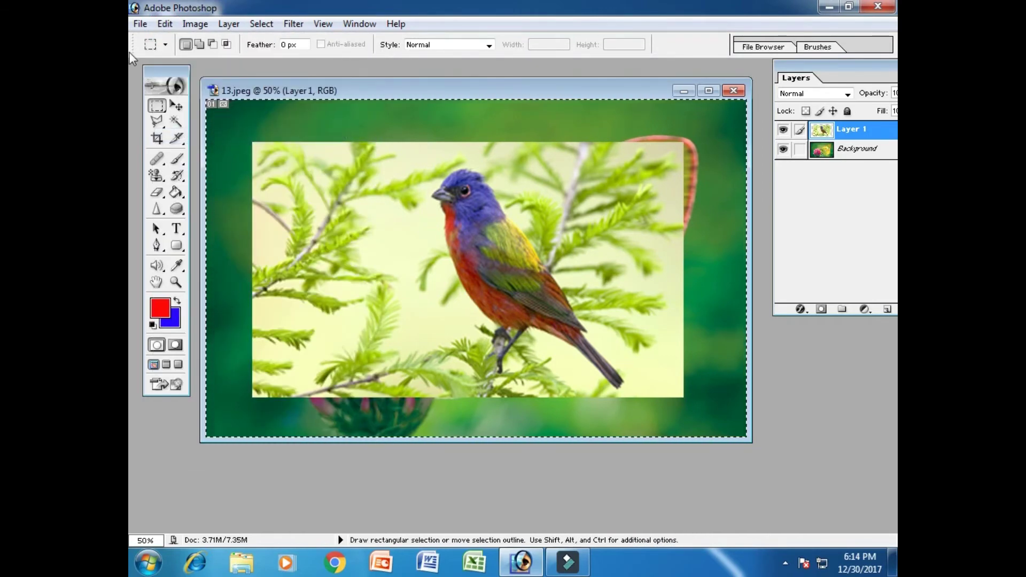
Step: Create a new white 1148 × 680 px document, Untitled-1, and move it right
click(140, 24)
click(152, 39)
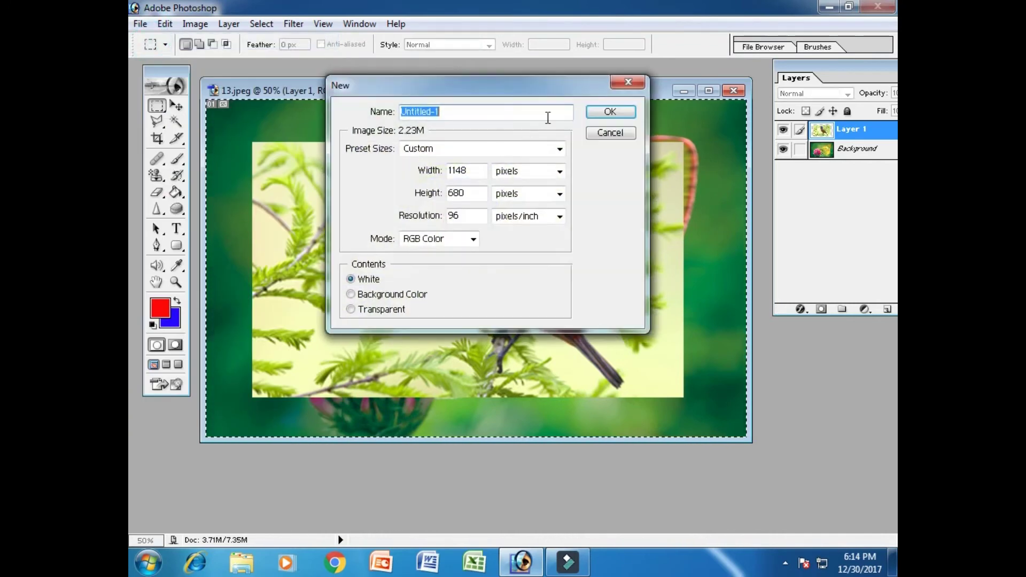
click(548, 117)
key(Return)
drag(387, 109, 426, 110)
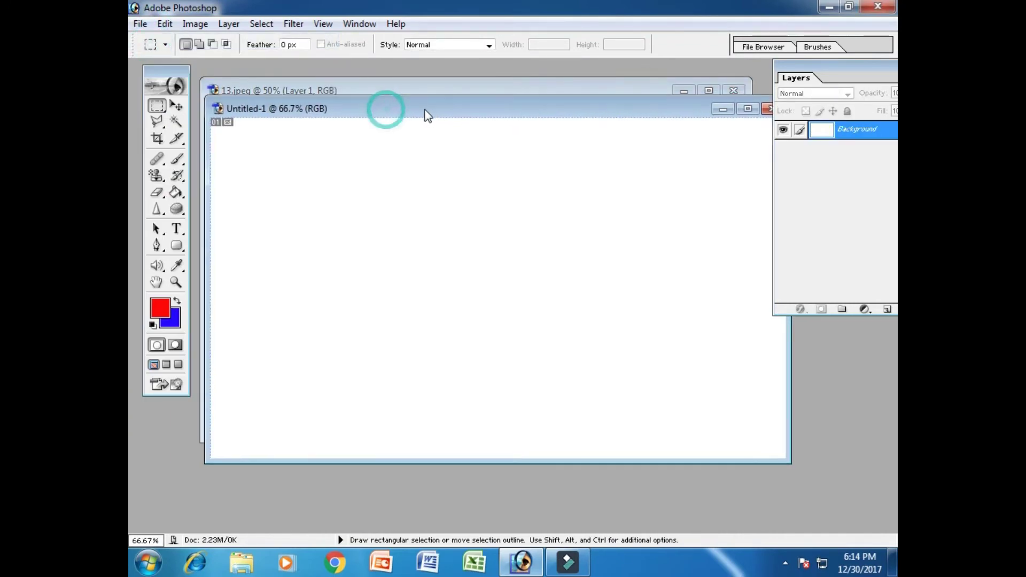
click(156, 111)
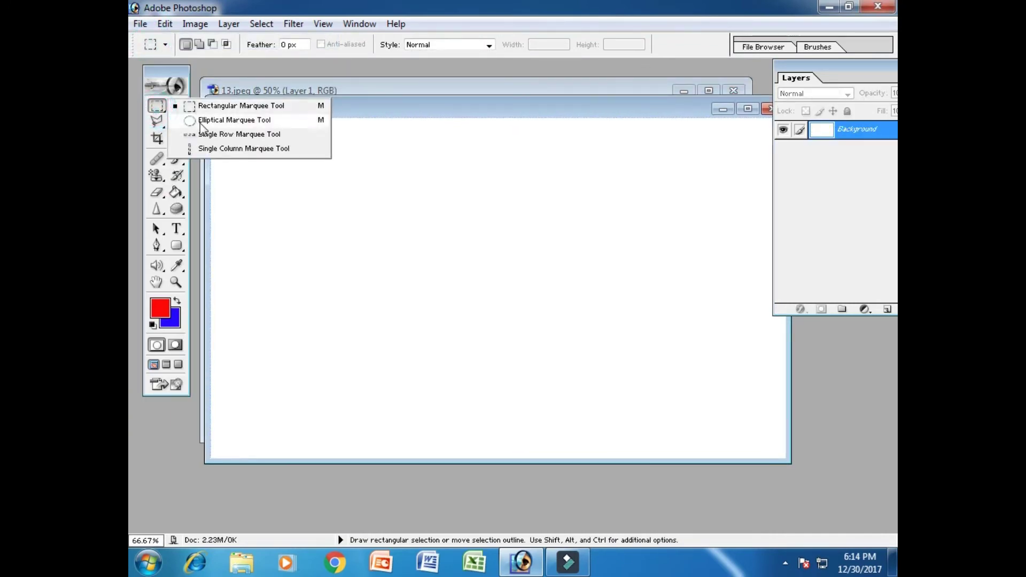
Step: Paste the bird into an elliptical selection on Untitled-1 and position it to fill the circle
click(249, 121)
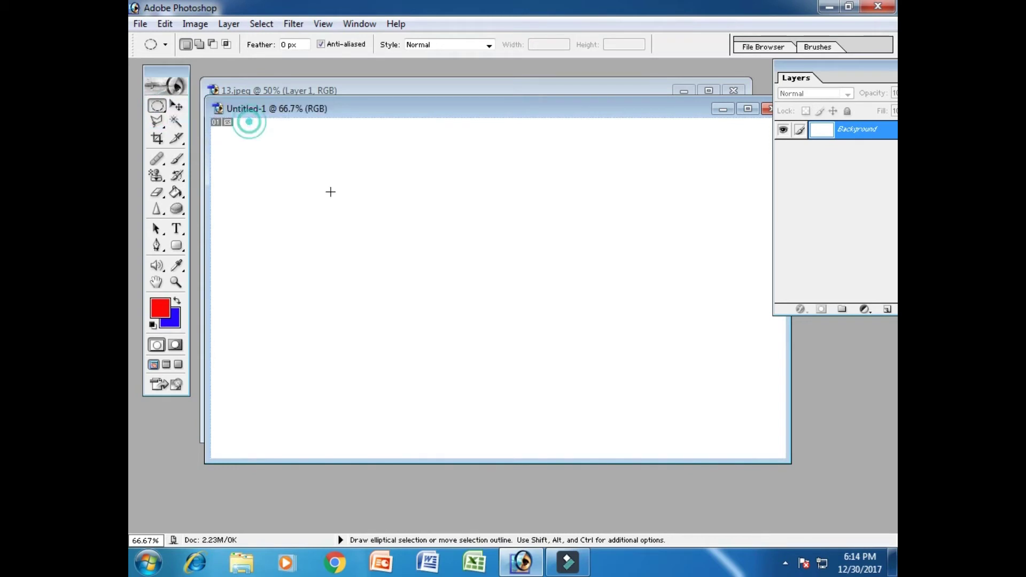
mouse_move(387, 298)
mouse_down()
mouse_move(518, 406)
mouse_move(497, 387)
mouse_up()
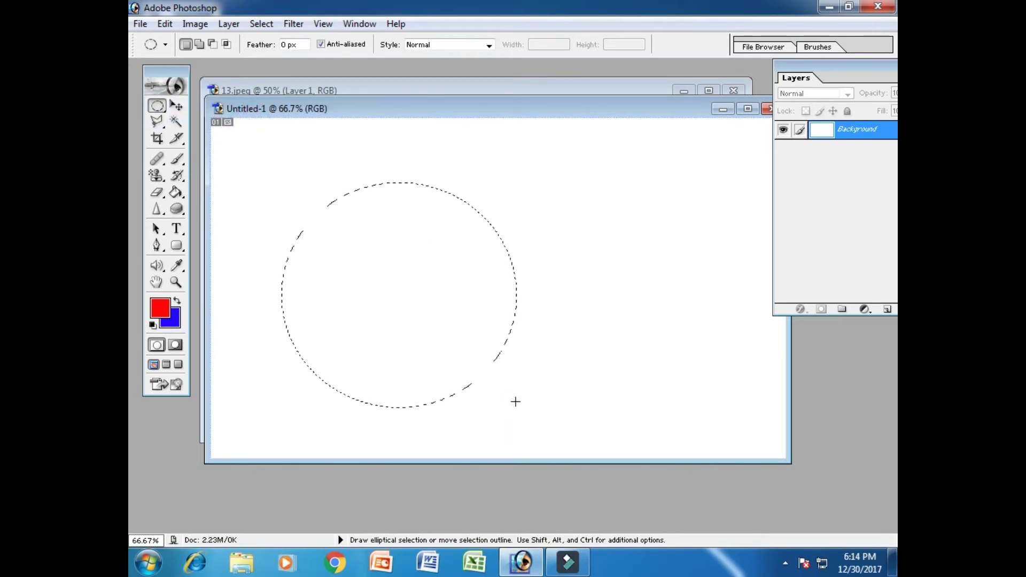
click(165, 23)
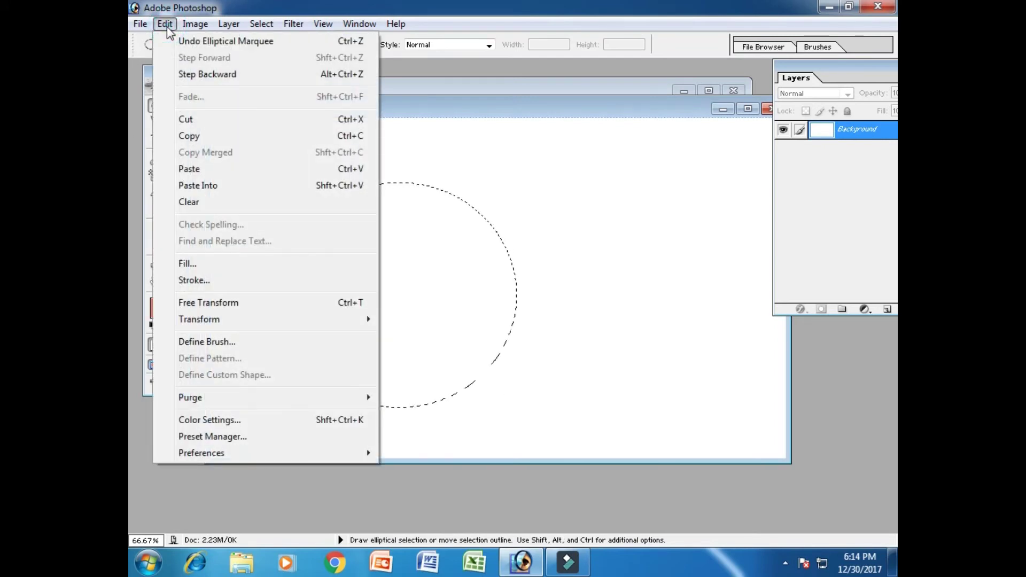
click(222, 187)
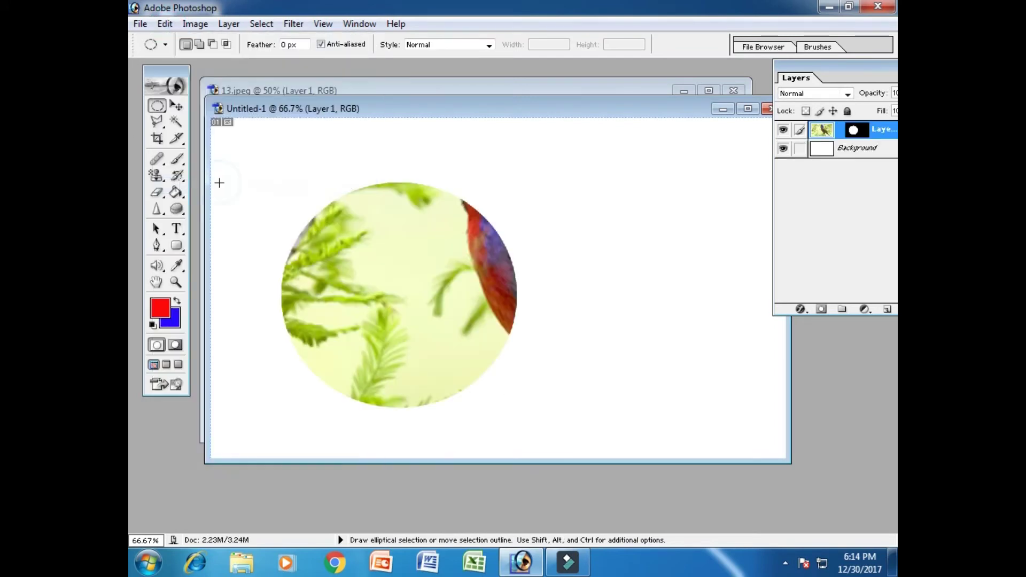
click(176, 106)
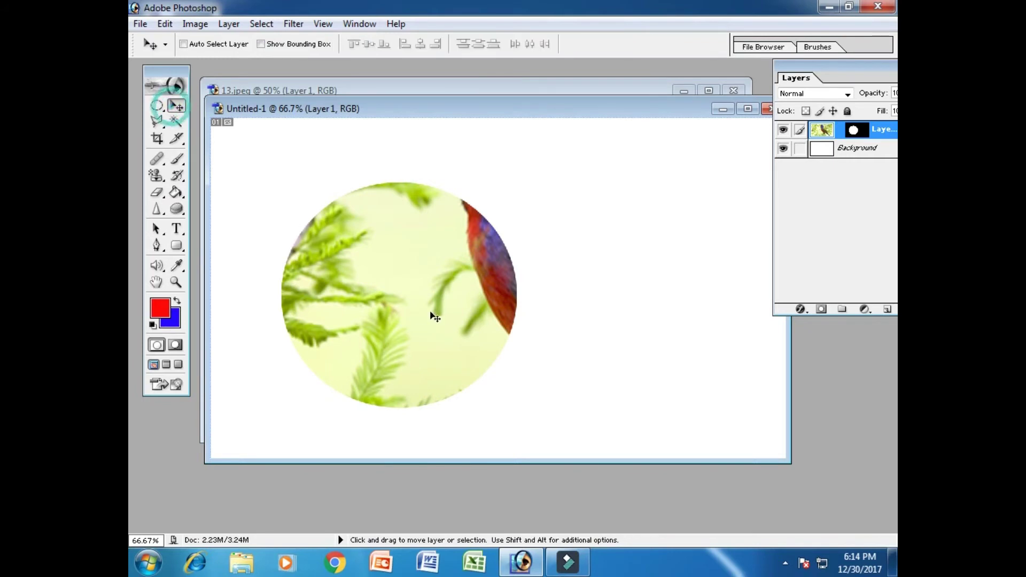
mouse_move(431, 314)
mouse_down()
mouse_move(399, 274)
mouse_move(398, 321)
mouse_up()
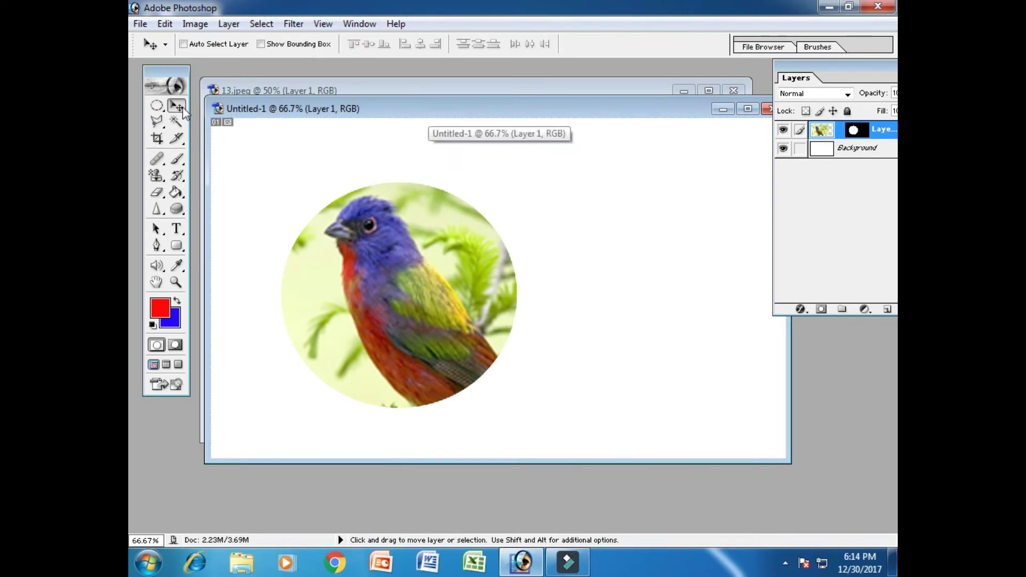
Step: Paste the bird into a rectangular selection framing its head, then minimize Untitled-1
drag(156, 105, 202, 105)
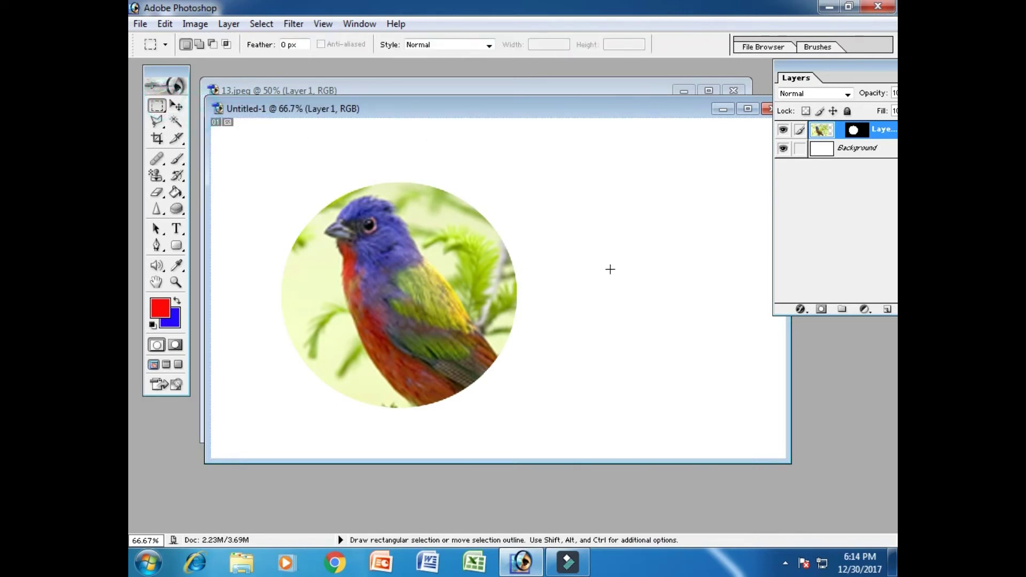
click(165, 23)
click(212, 186)
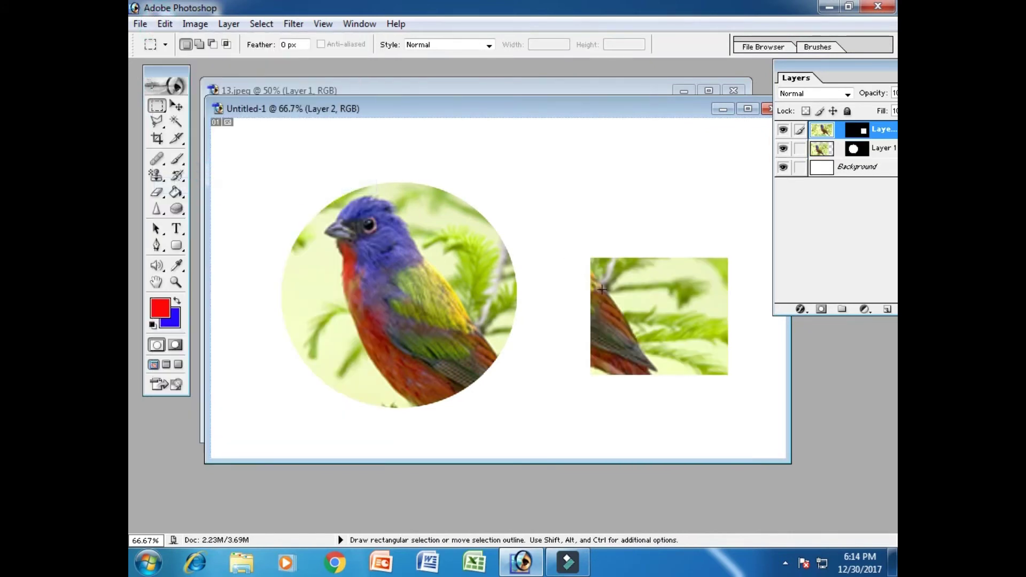
click(175, 106)
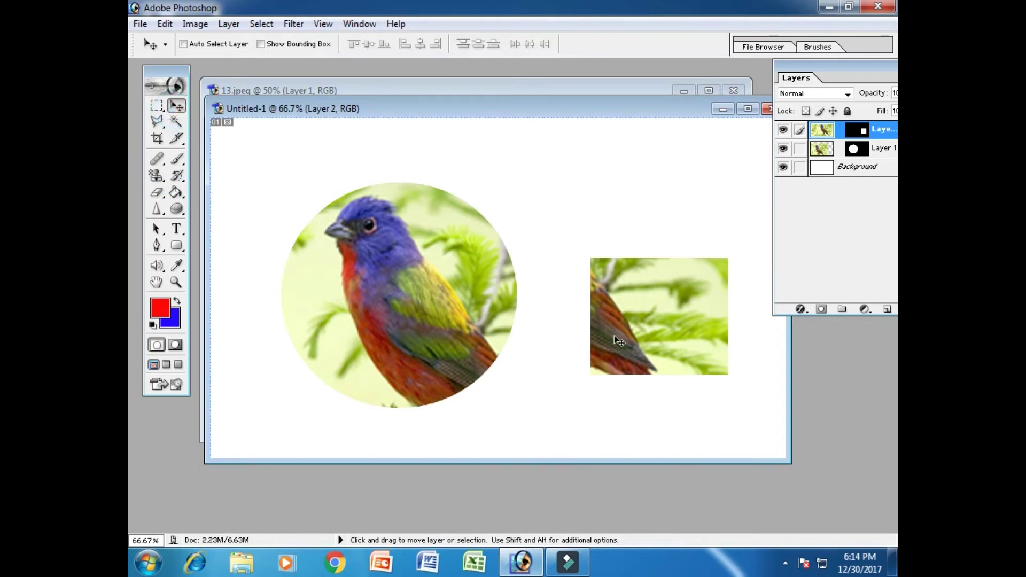
drag(619, 341, 681, 336)
drag(619, 282, 659, 335)
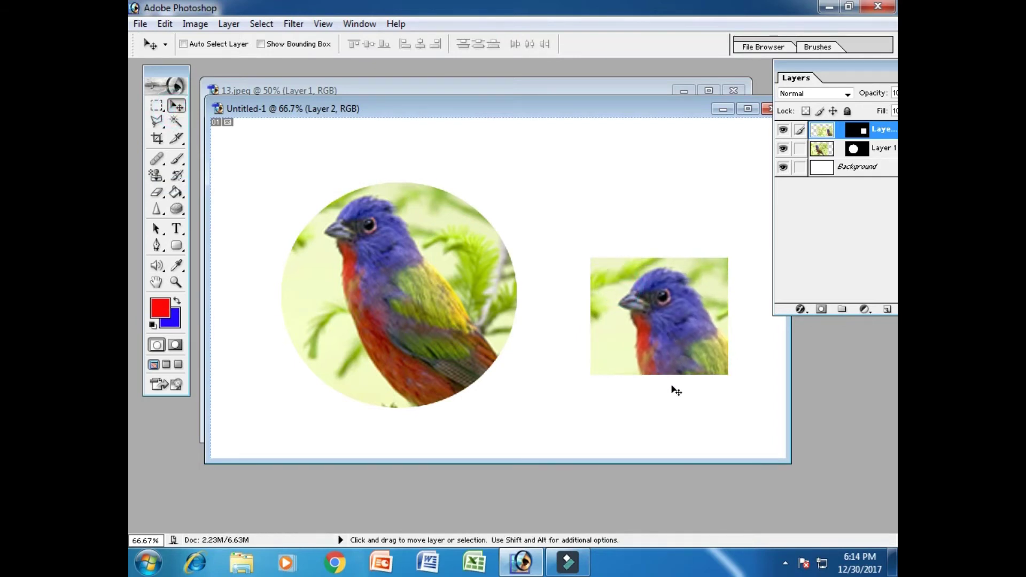
click(721, 110)
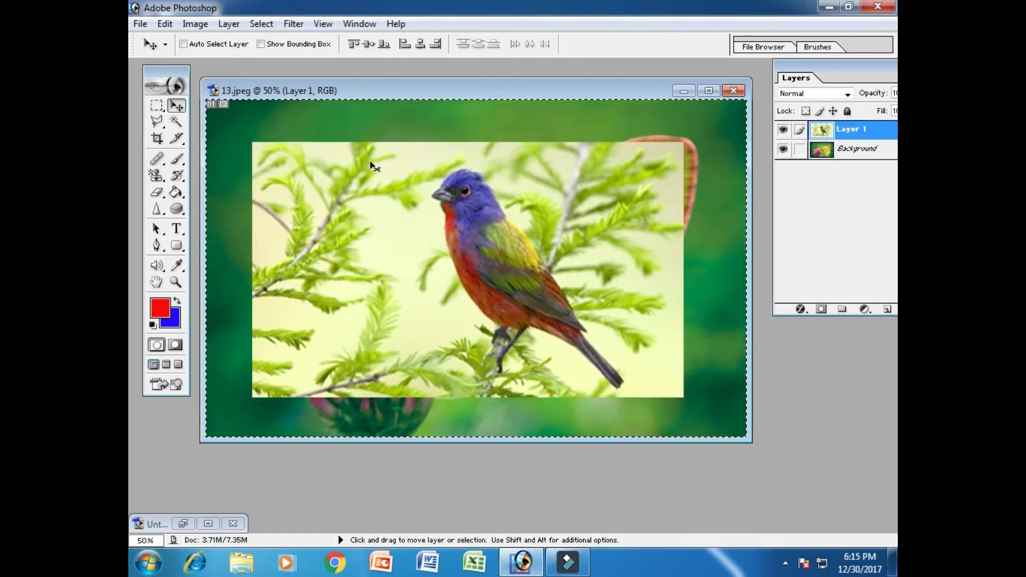
Step: Deselect the canvas, then clear a top strip of the bird photo from Layer 1
click(165, 23)
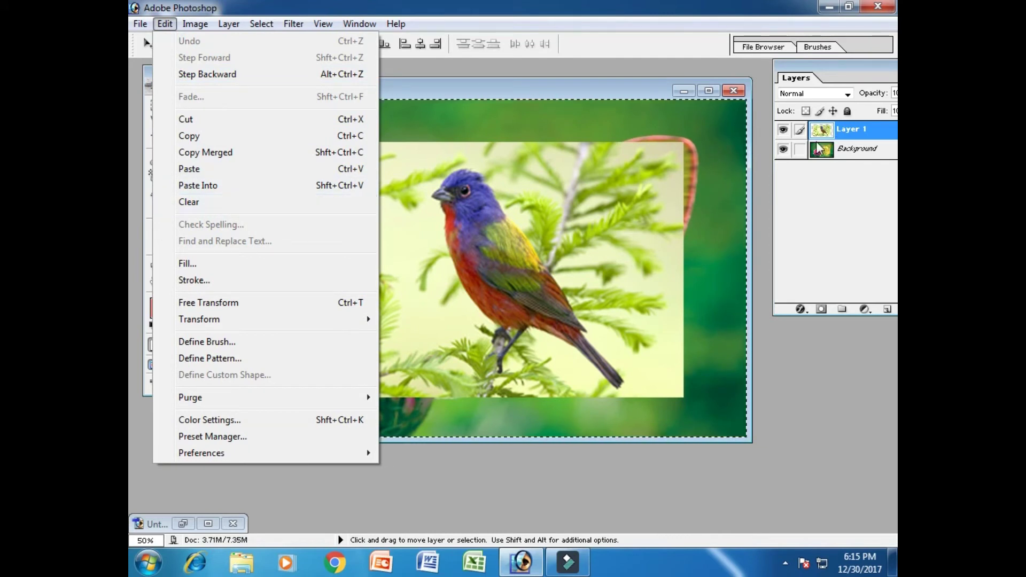
click(630, 187)
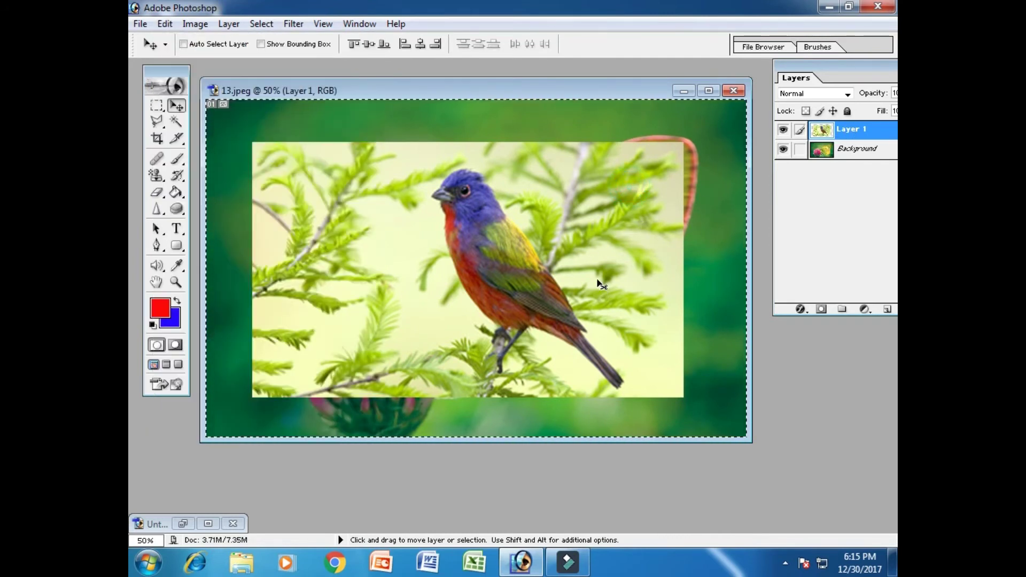
key(ctrl+d)
click(163, 105)
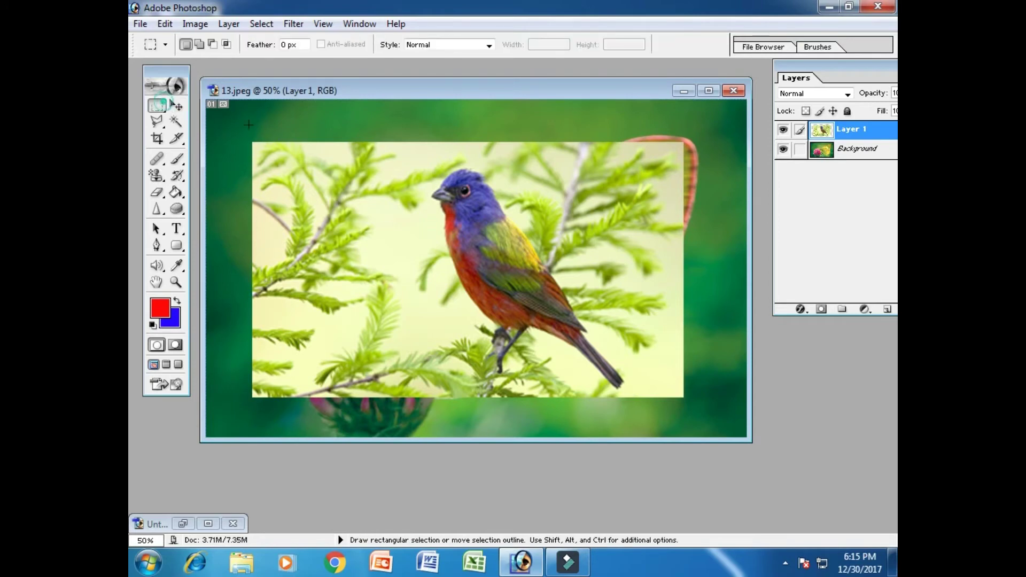
drag(665, 245, 715, 258)
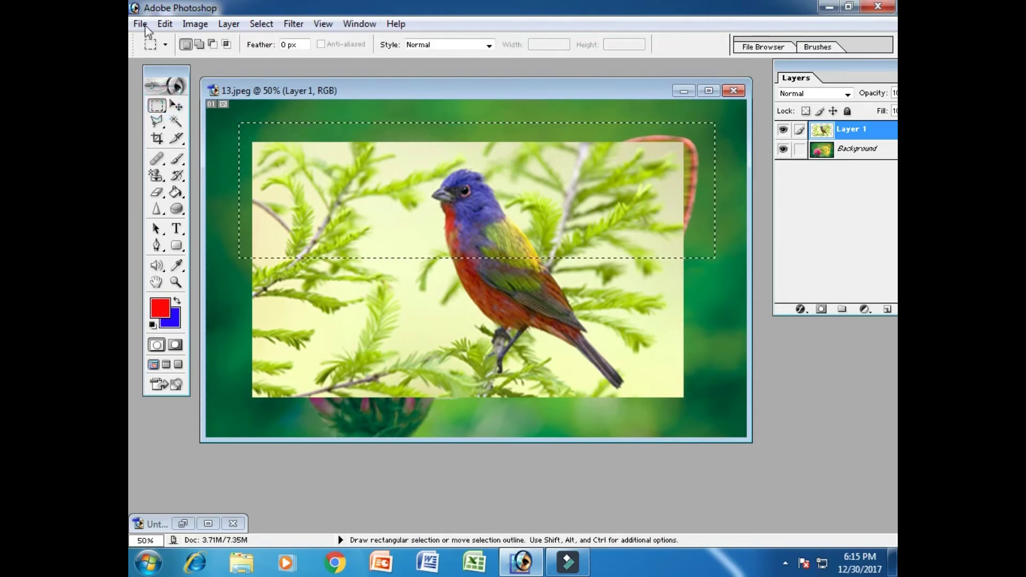
click(165, 24)
click(222, 202)
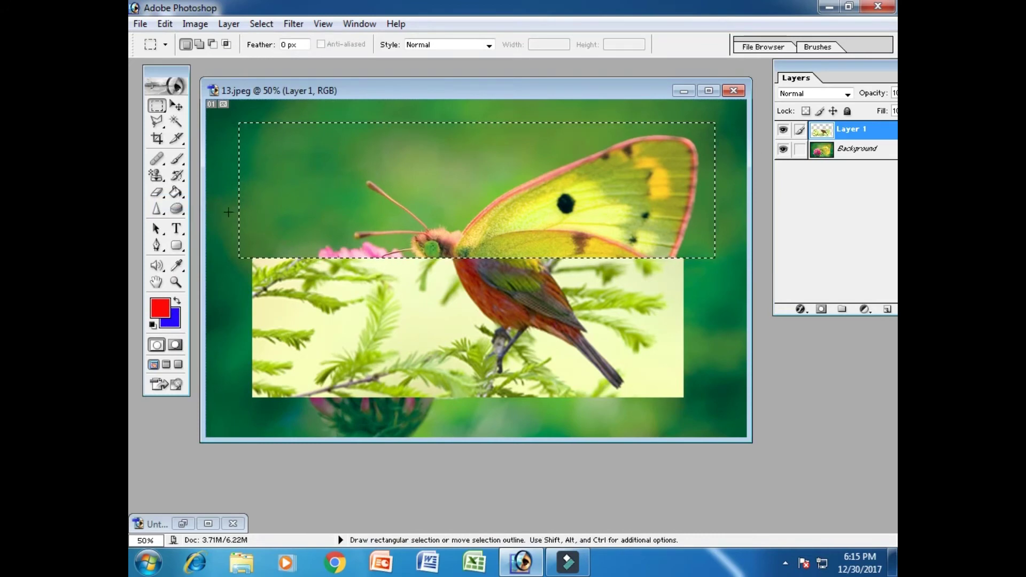
Step: Clear the remaining bird area from Layer 1 and deselect
drag(225, 212, 663, 391)
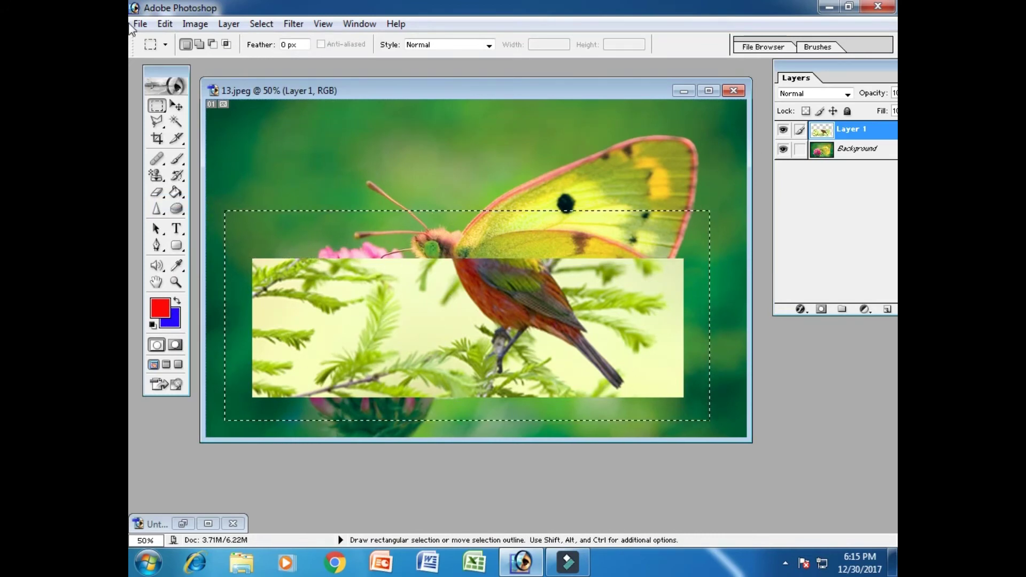
click(165, 24)
click(162, 33)
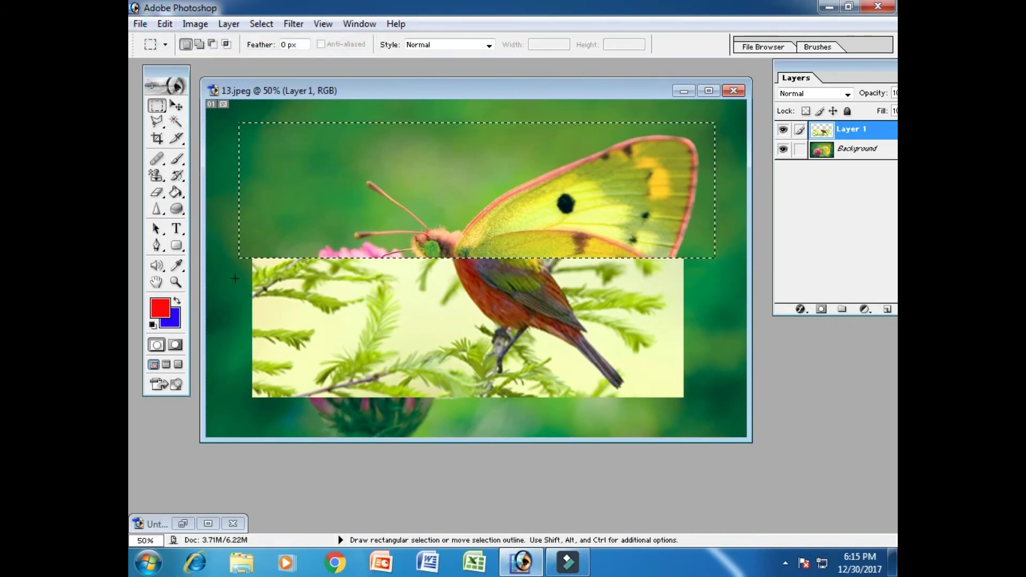
drag(222, 240, 378, 392)
drag(668, 429, 714, 414)
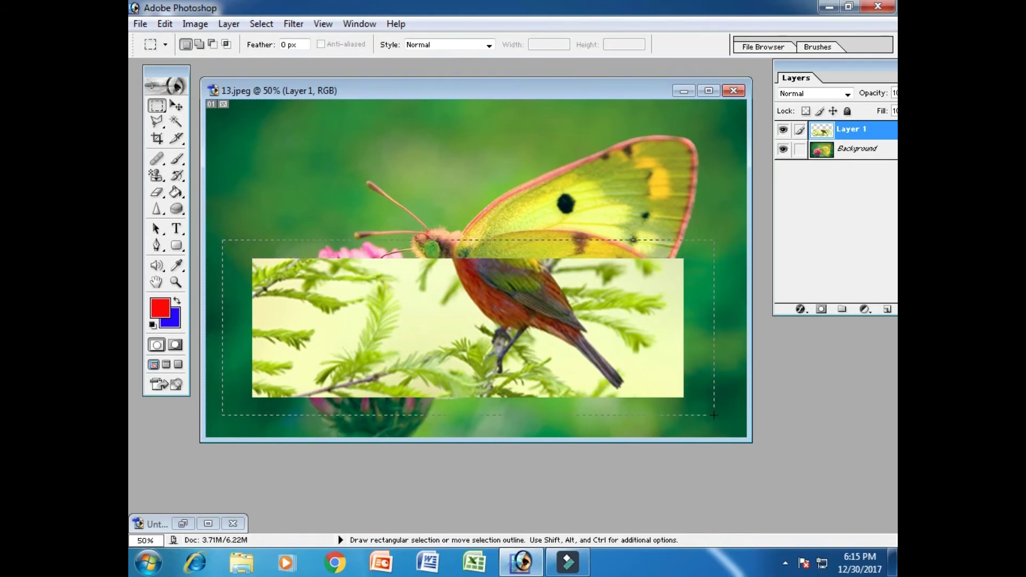
click(165, 24)
click(187, 201)
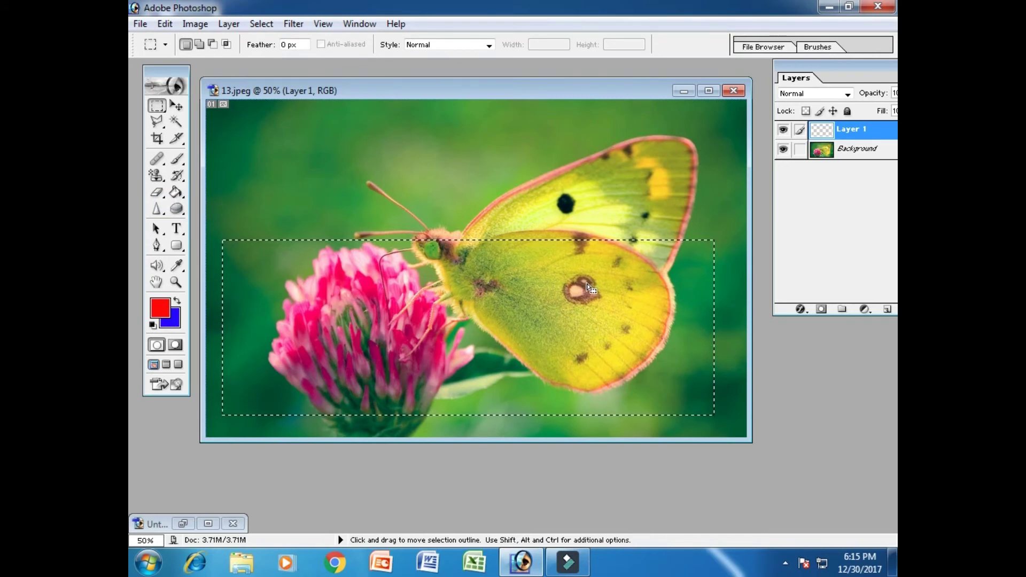
key(ctrl+d)
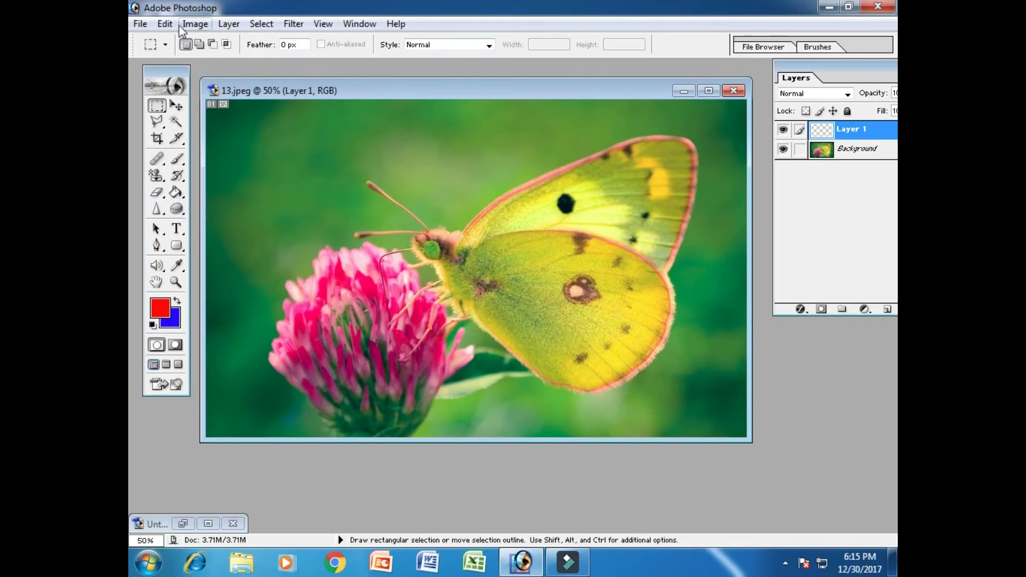
click(166, 23)
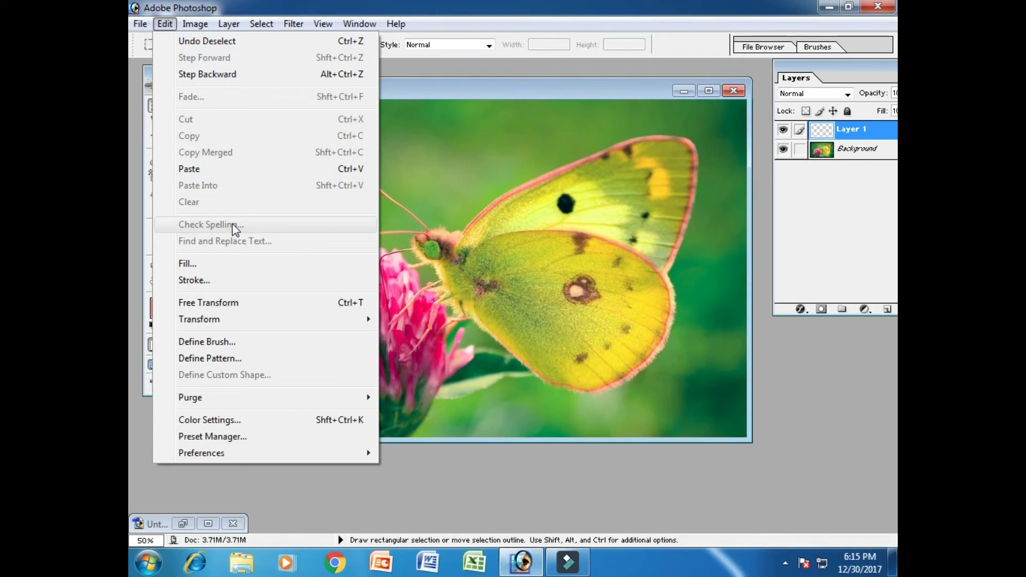
Step: Restore the old Untitled-1 and close it without saving
click(184, 525)
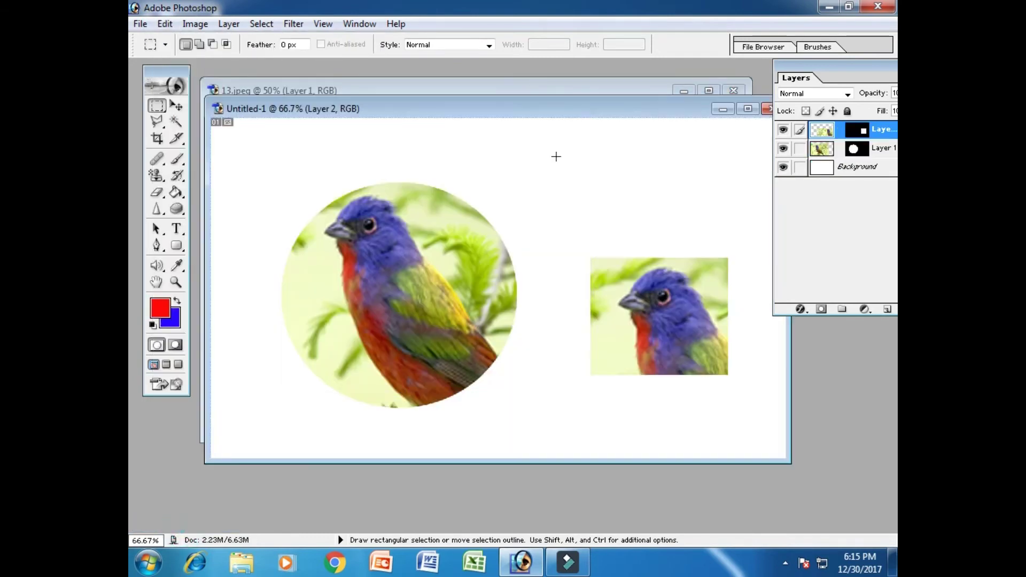
click(766, 109)
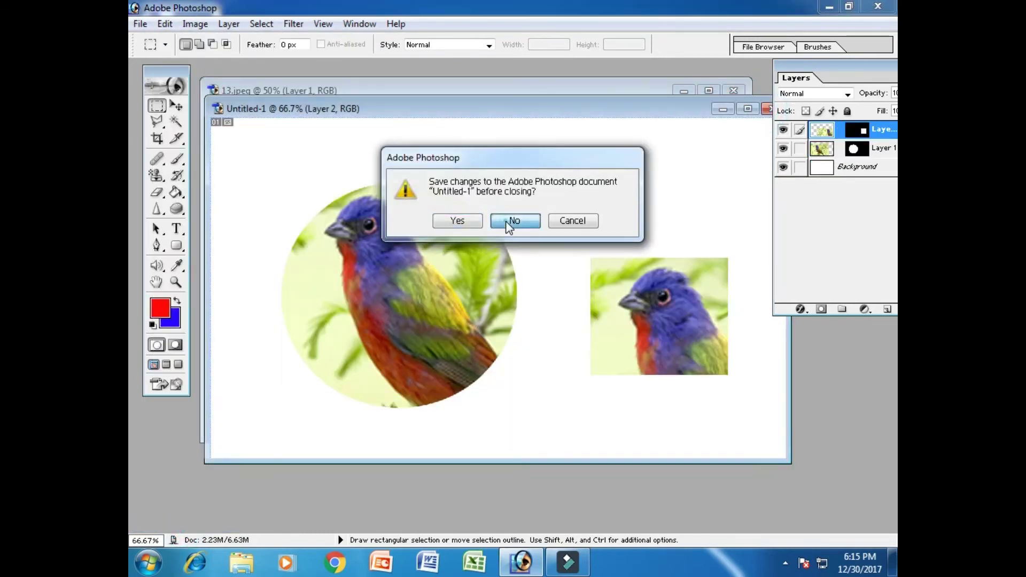
click(515, 222)
Step: Create a new 1280 x 720 HDTV 720P document, then switch to Word
click(140, 24)
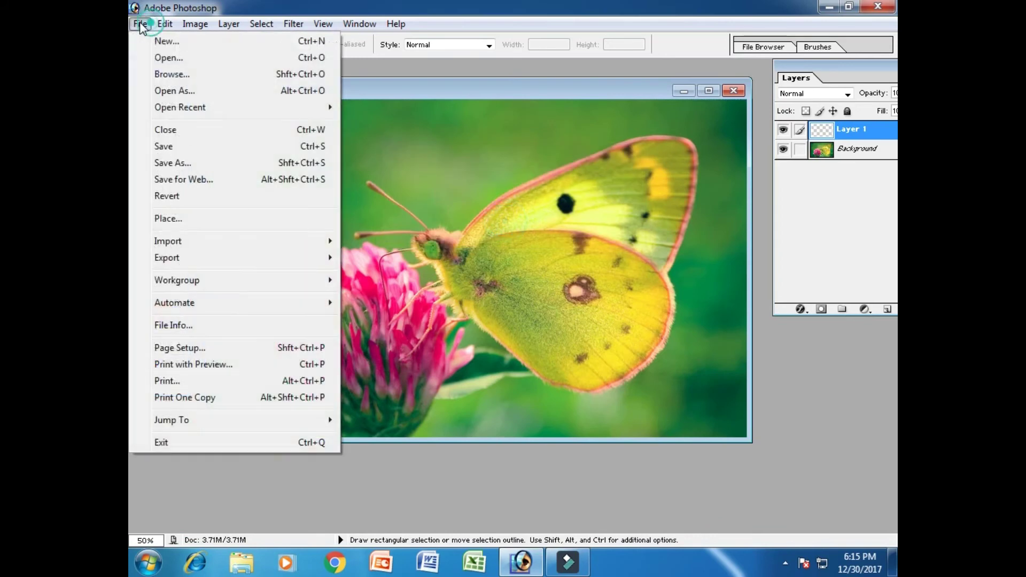
click(167, 42)
click(510, 150)
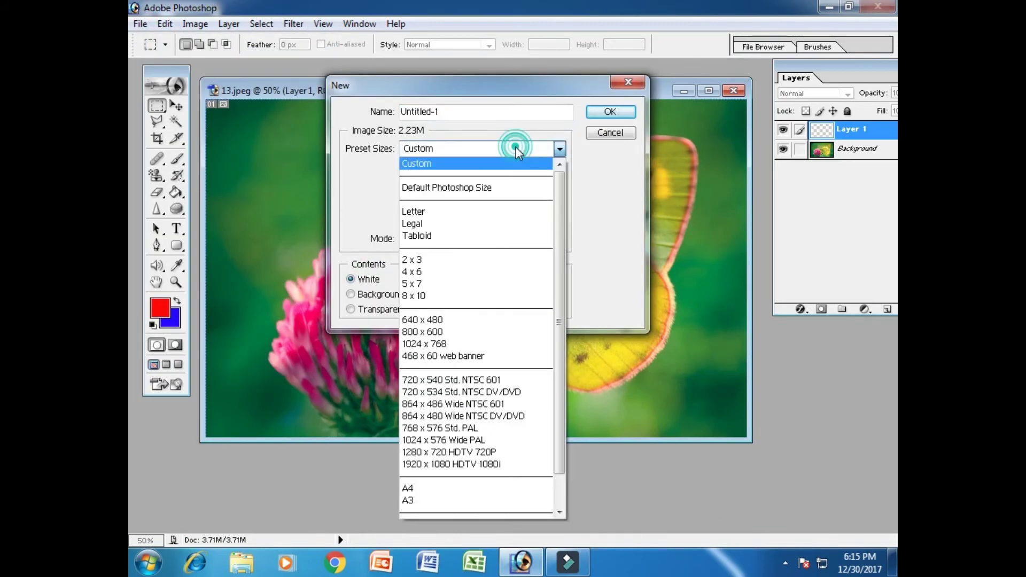
click(481, 454)
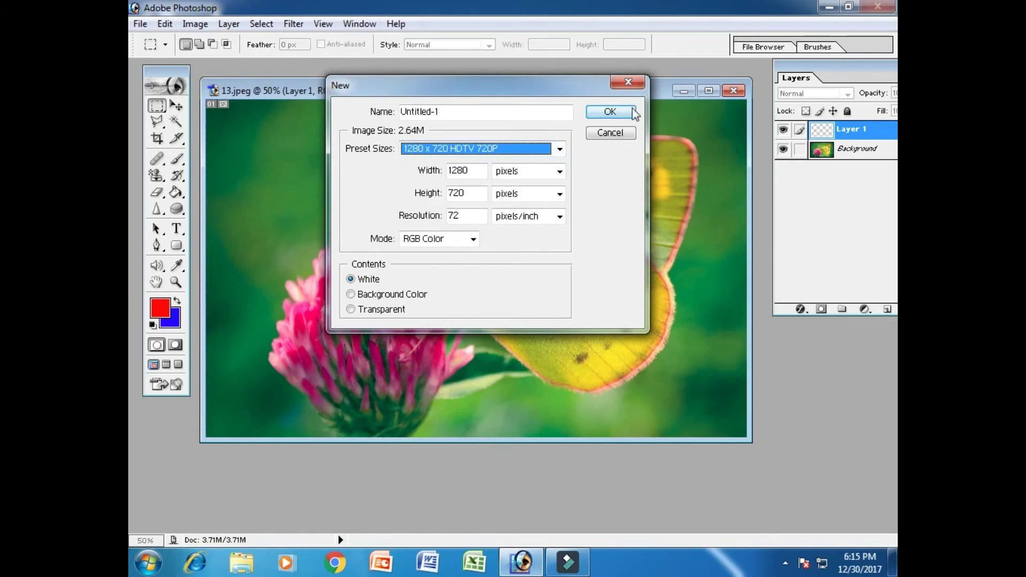
click(610, 112)
drag(469, 113, 531, 129)
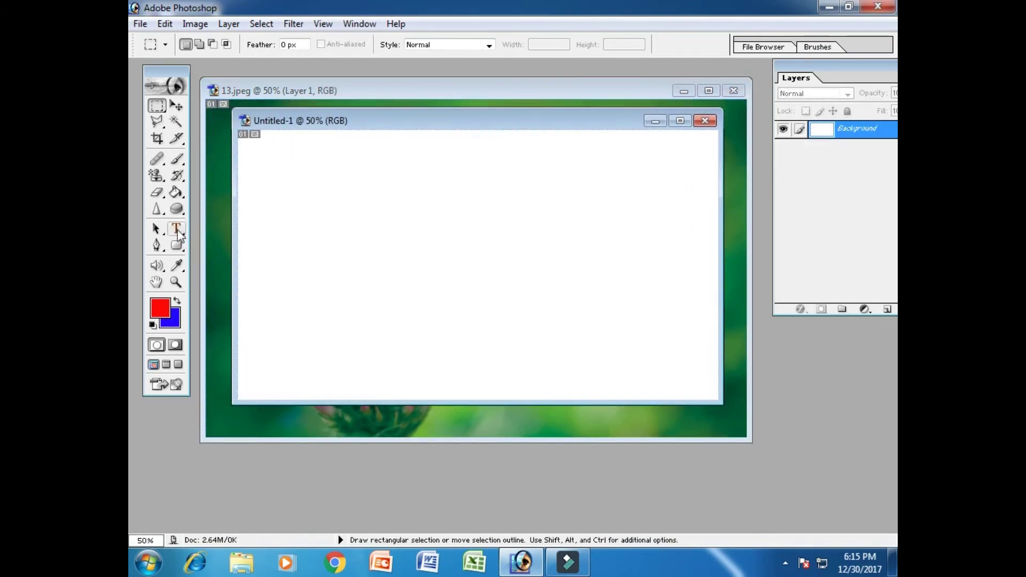
click(431, 571)
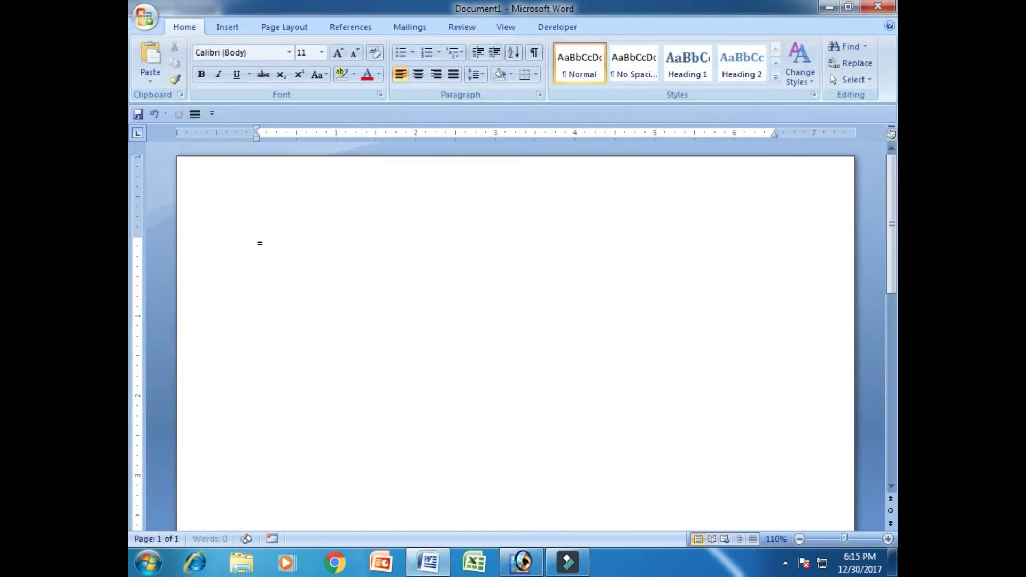
Step: Generate =rand sample paragraphs in Word, copy the third paragraph, and return to Photoshop
text(rand()
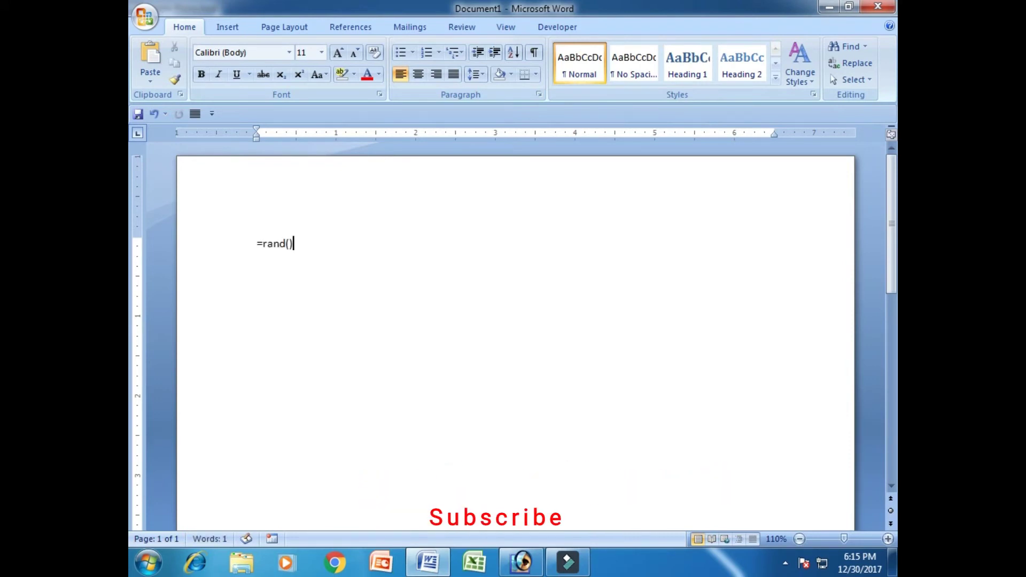
key(Return)
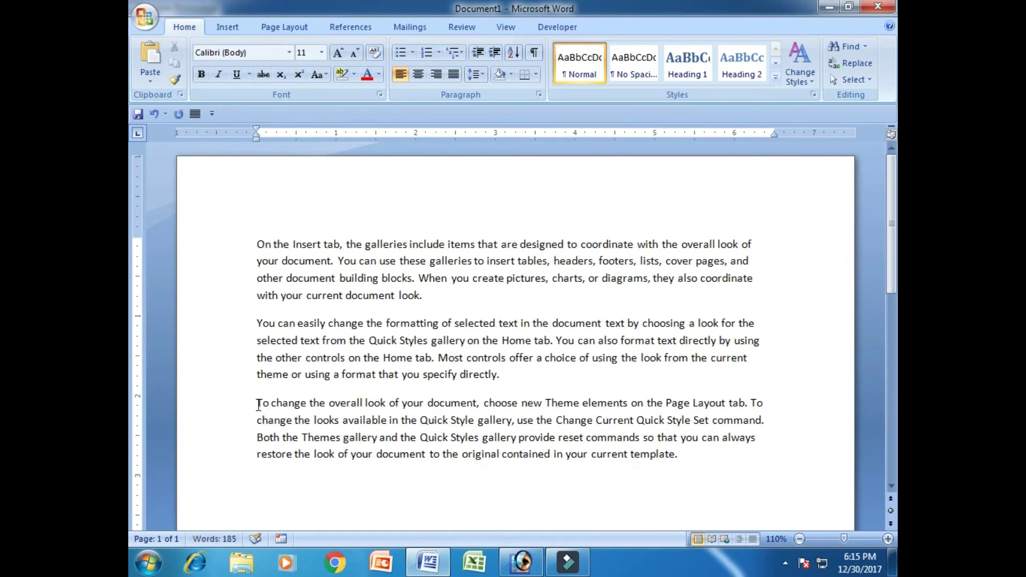
drag(239, 407, 632, 468)
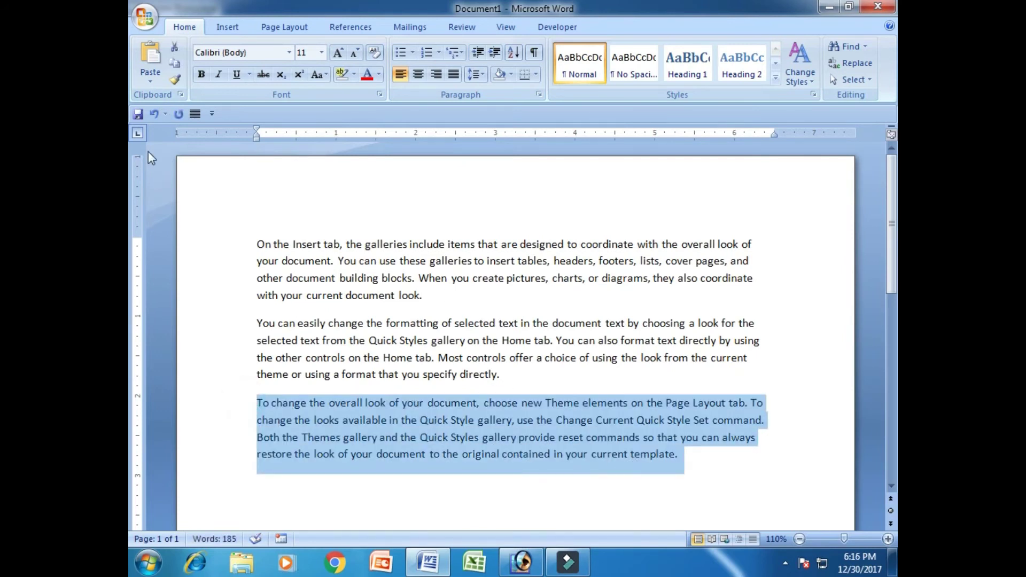
click(178, 65)
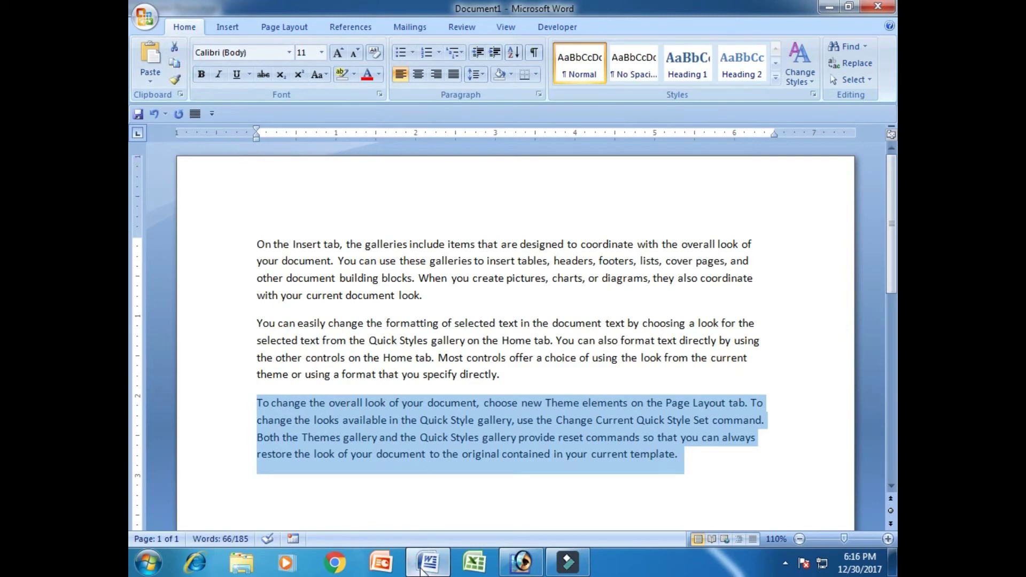
click(521, 563)
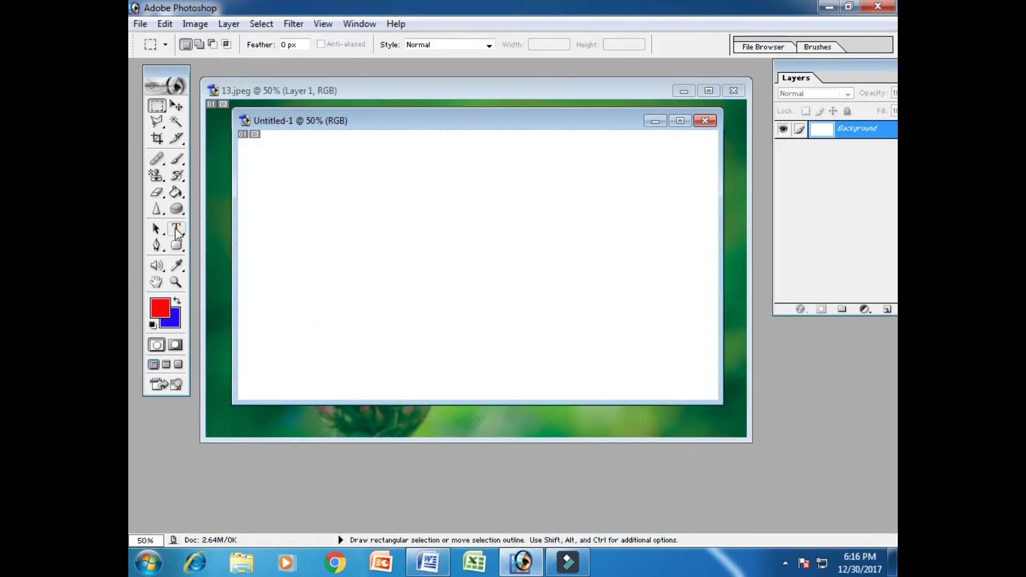
Step: Draw a horizontal text box on Untitled-1 and paste the copied Word paragraph into it
click(176, 230)
click(208, 234)
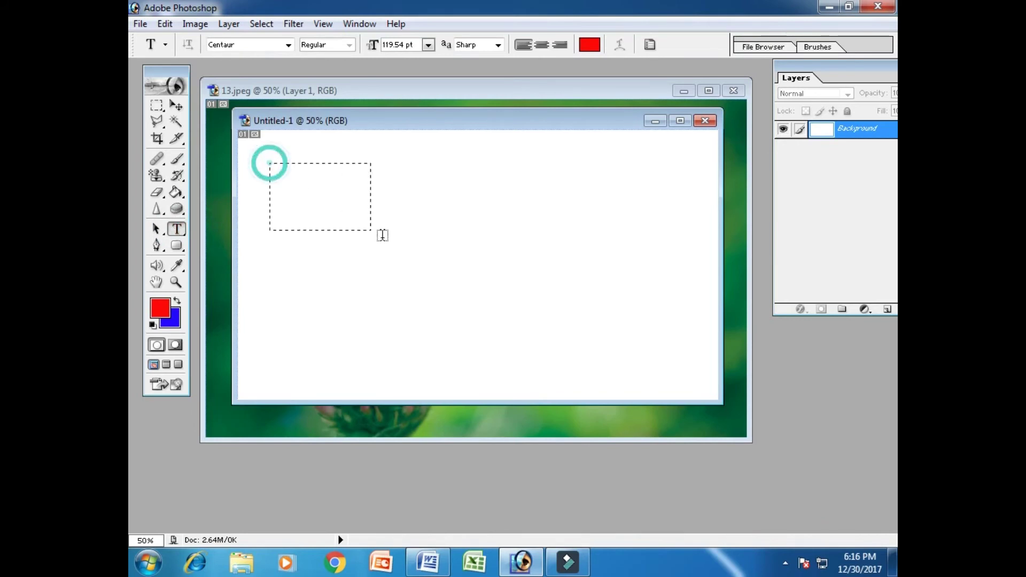
drag(383, 235, 701, 367)
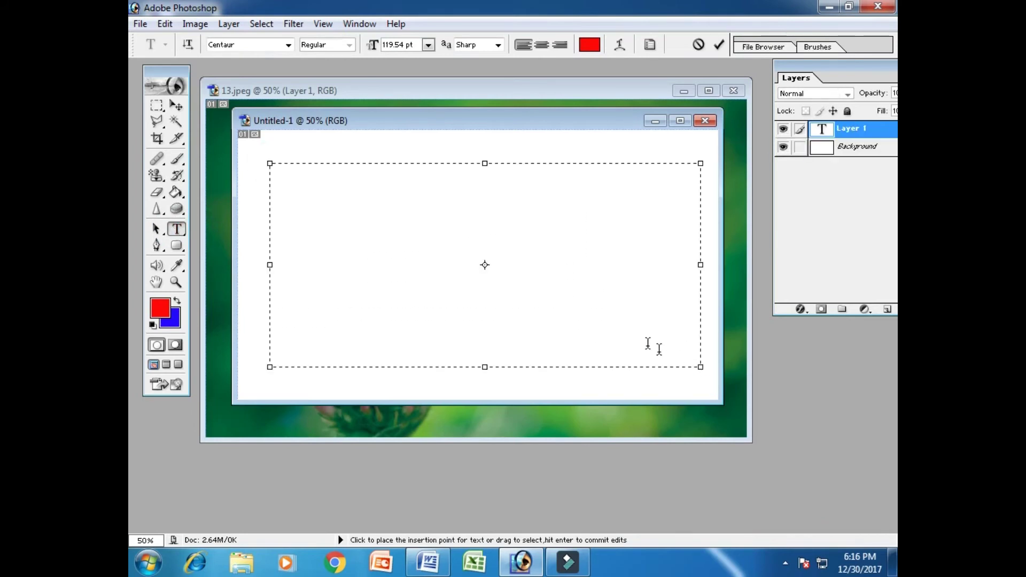
right_click(291, 187)
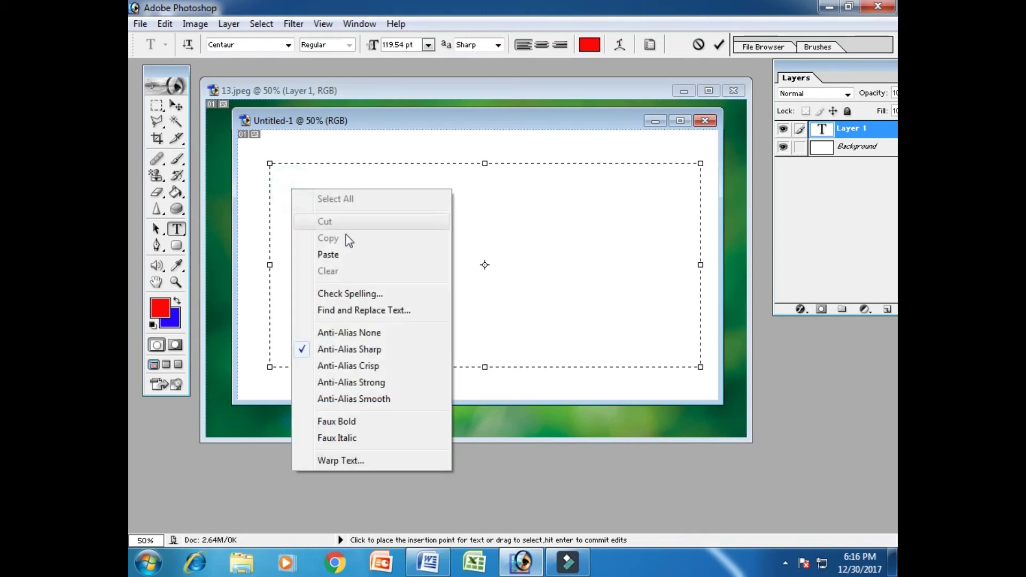
click(350, 256)
key(ctrl+a)
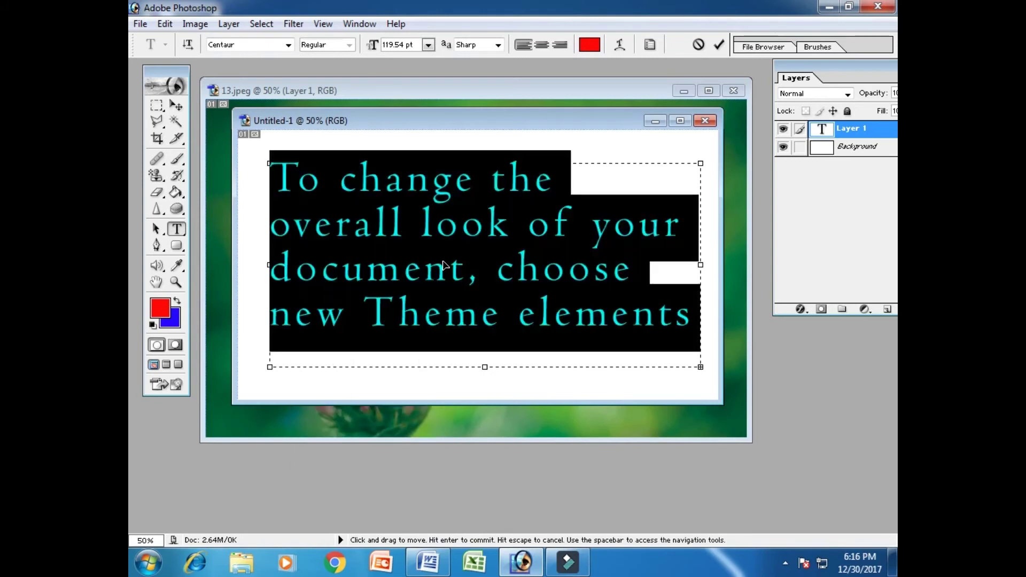
Step: Set the pasted text to 36 pt after trying 18 and 30 pt
click(429, 45)
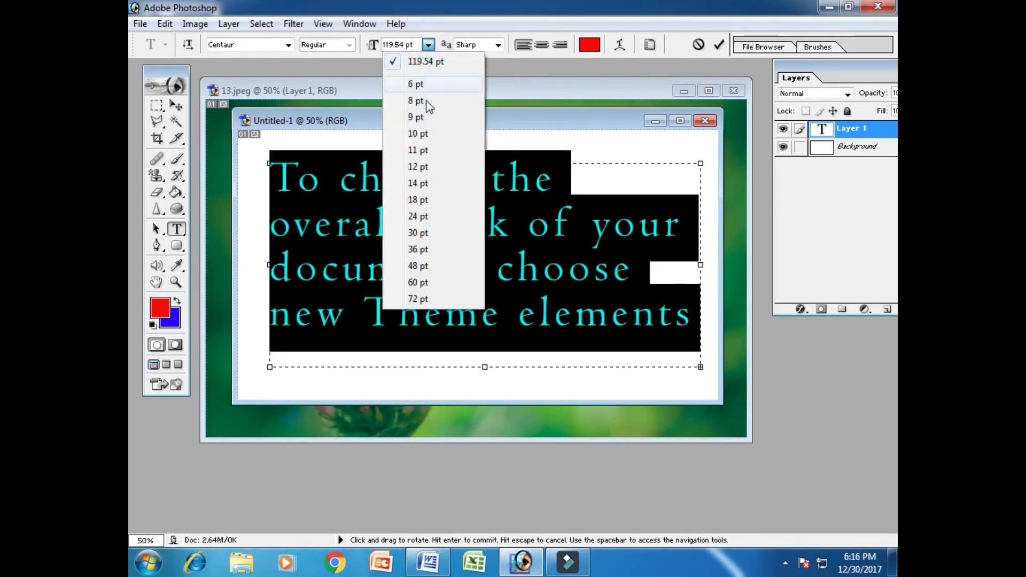
click(428, 200)
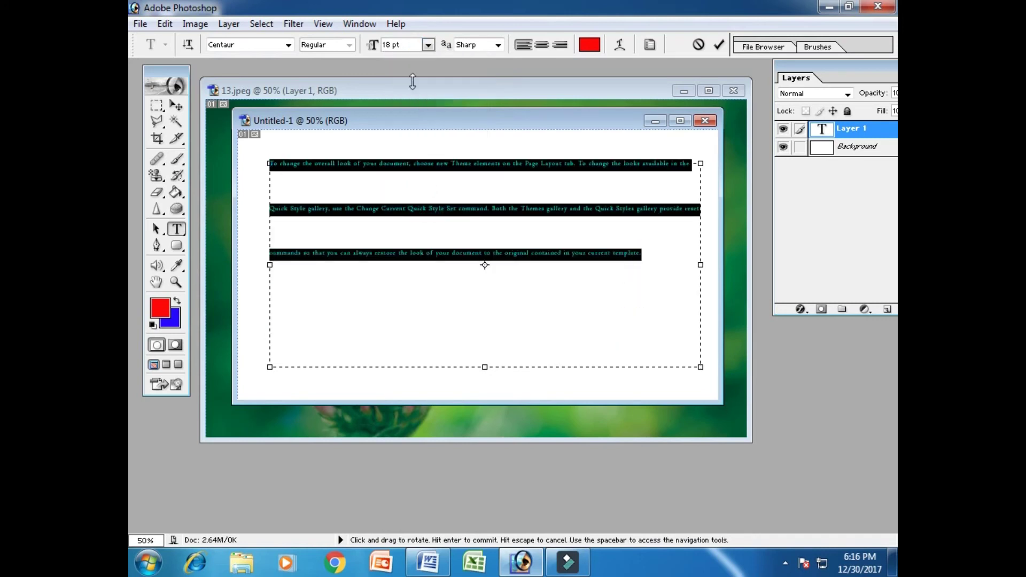
click(428, 45)
click(418, 250)
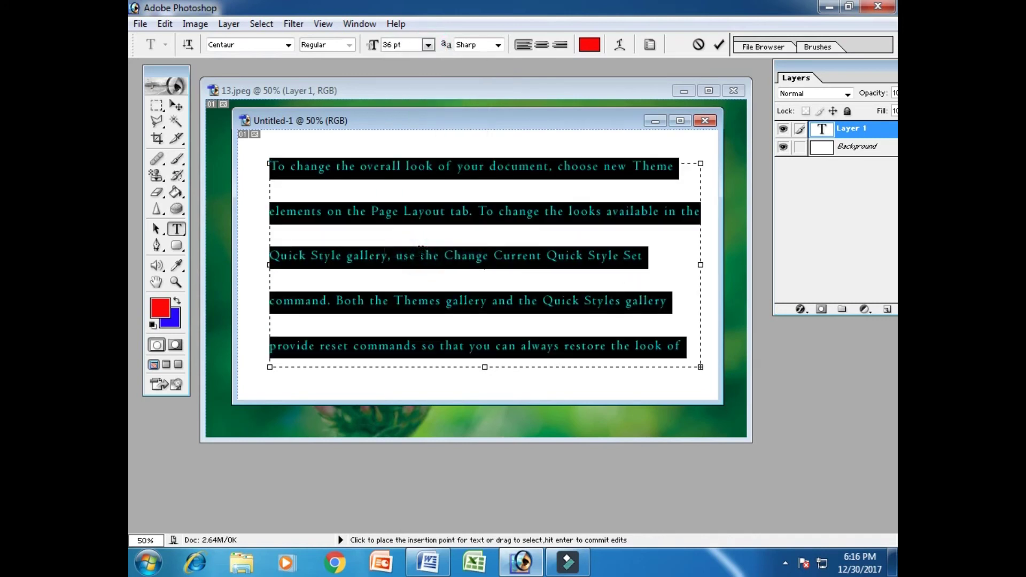
click(428, 45)
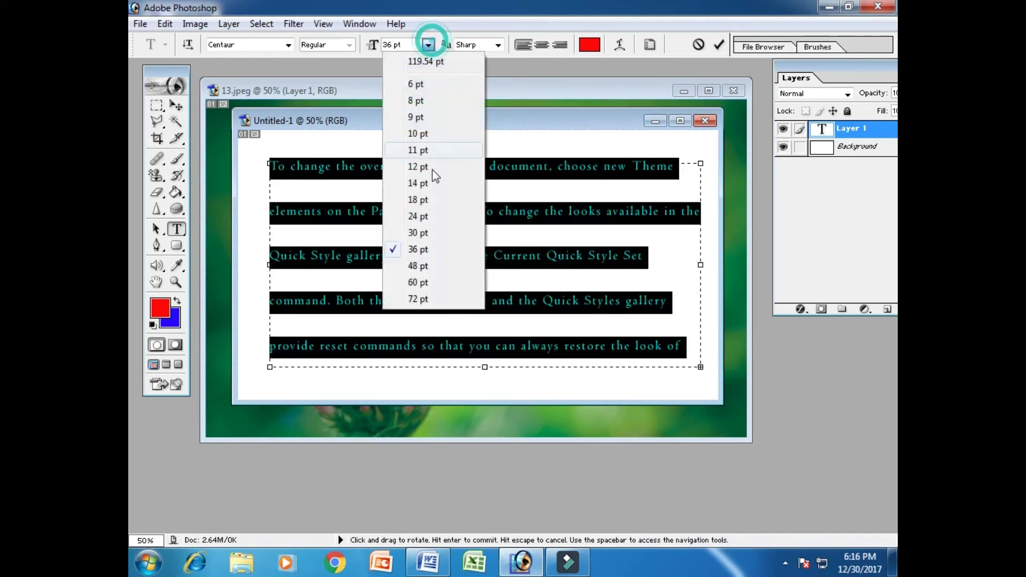
click(435, 236)
click(428, 45)
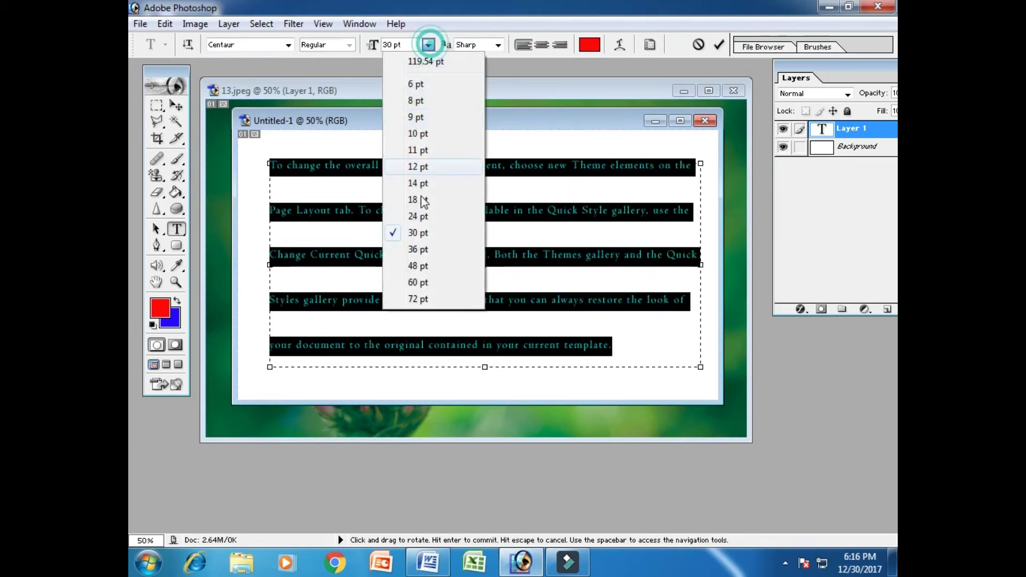
click(423, 249)
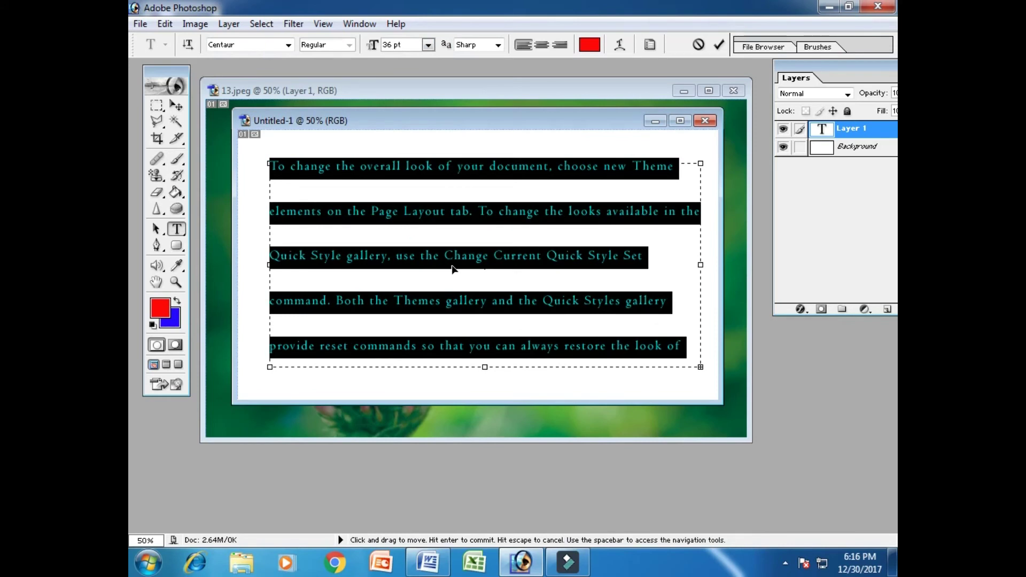
Step: Set the text leading to Auto in the Character panel after trying 18–72 pt
key(ctrl+t)
click(784, 115)
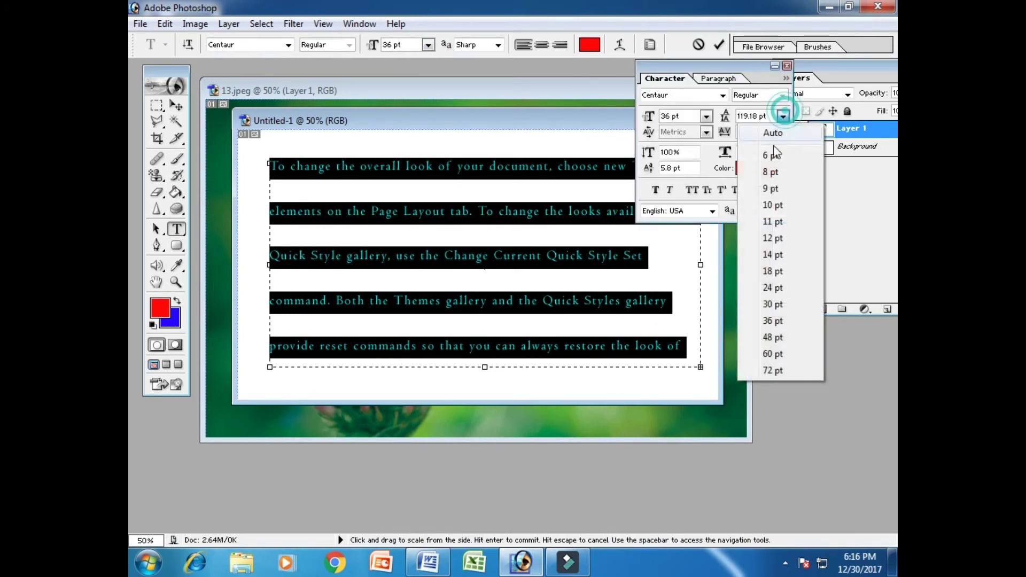
click(773, 271)
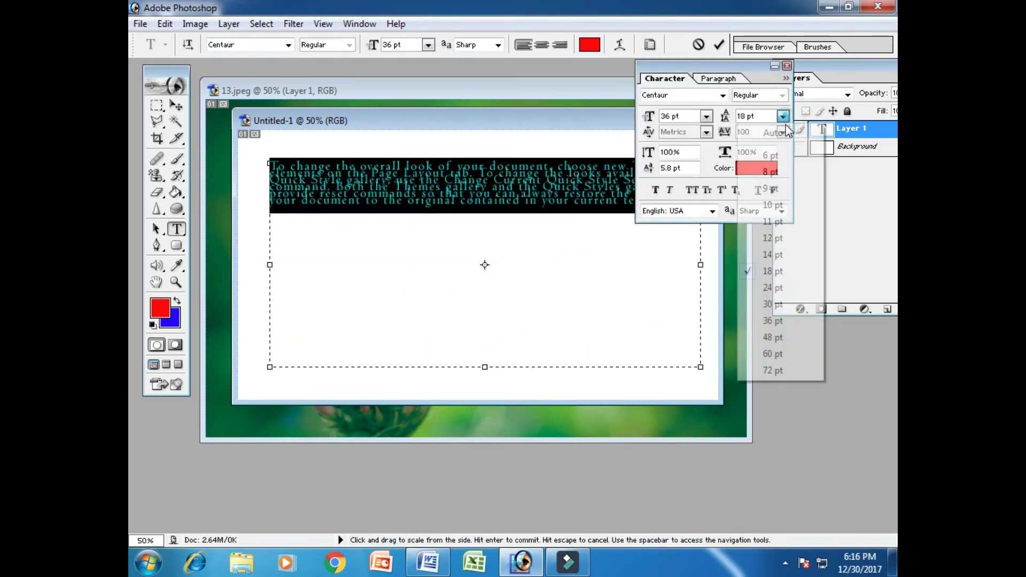
click(772, 337)
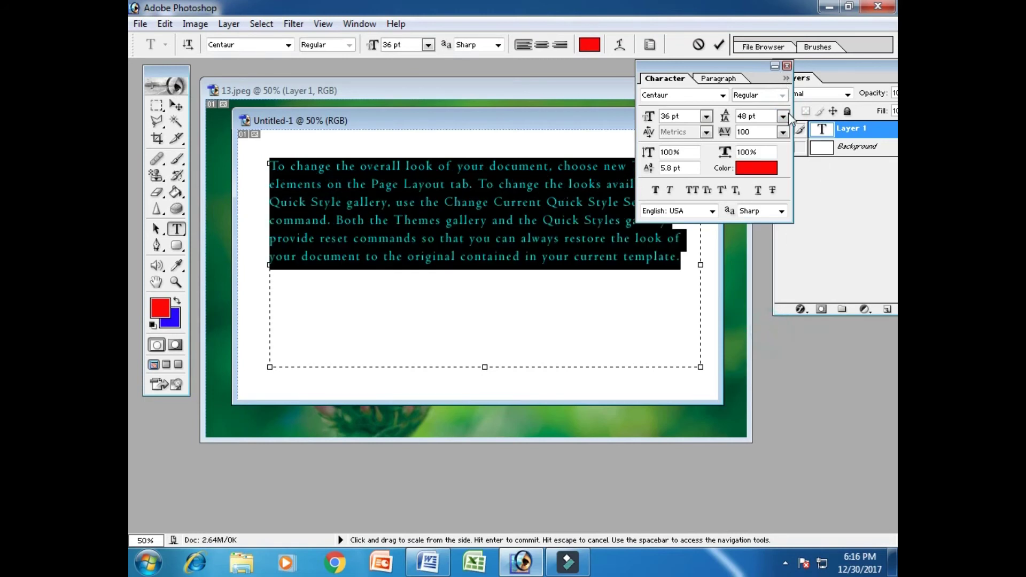
click(783, 115)
click(773, 354)
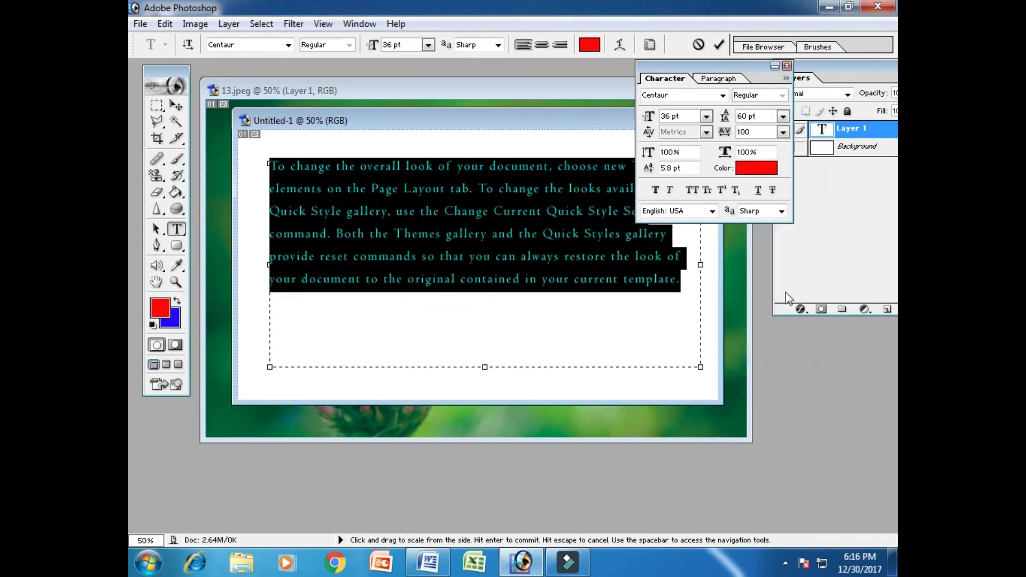
click(783, 115)
click(774, 371)
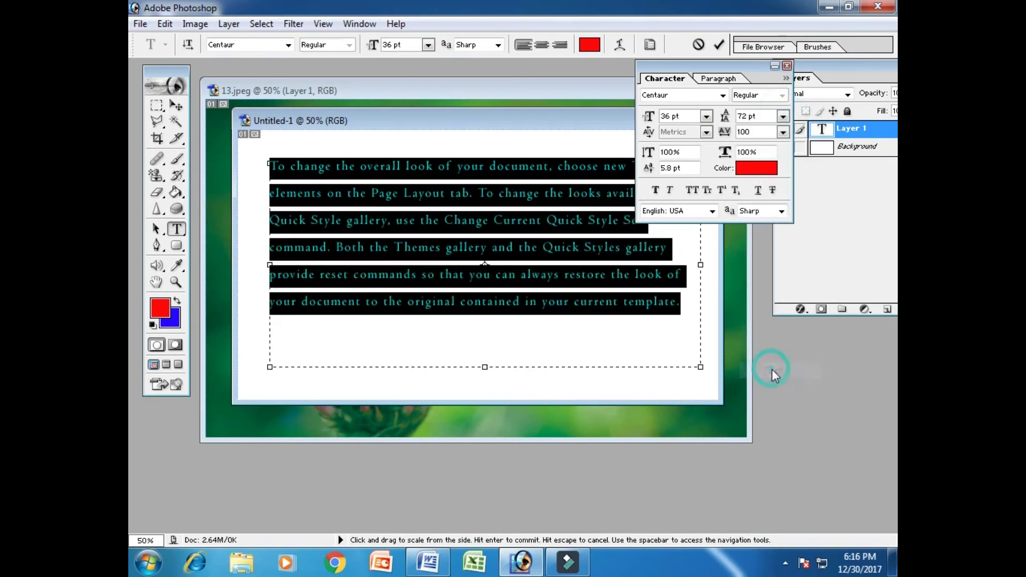
click(784, 115)
click(781, 112)
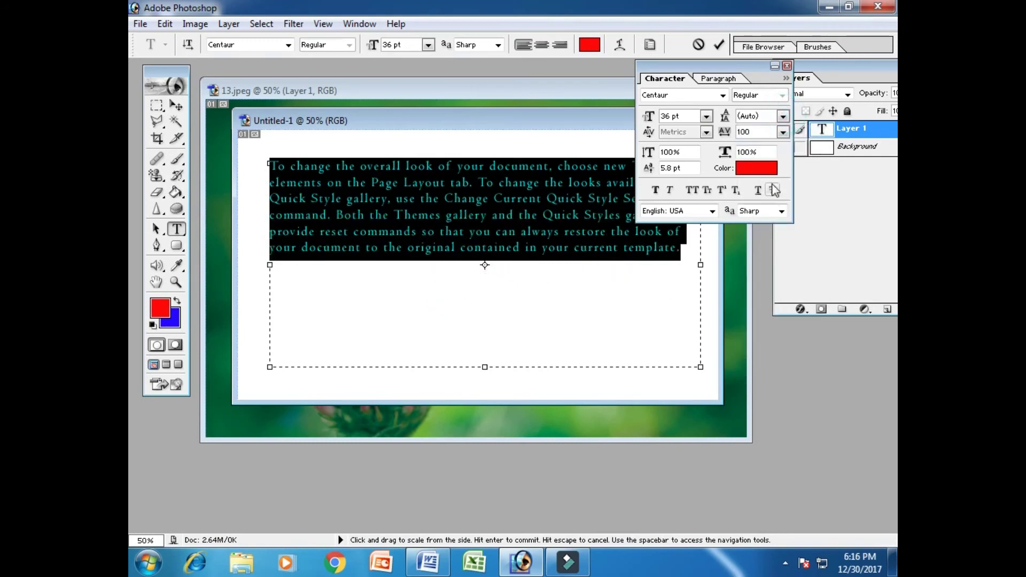
Step: Enlarge the text to 60 pt and extend the text box down to show another line
click(706, 116)
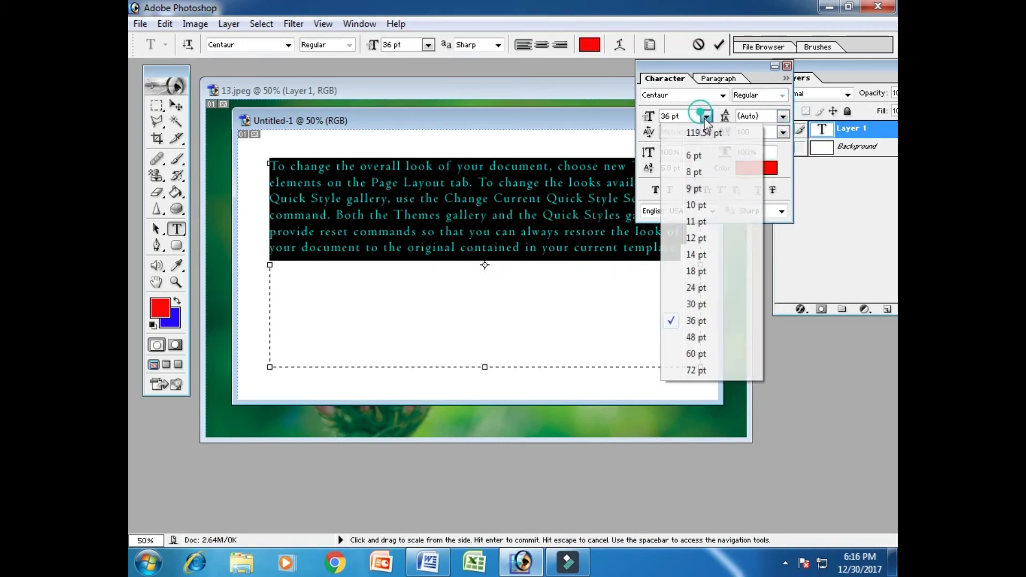
click(696, 337)
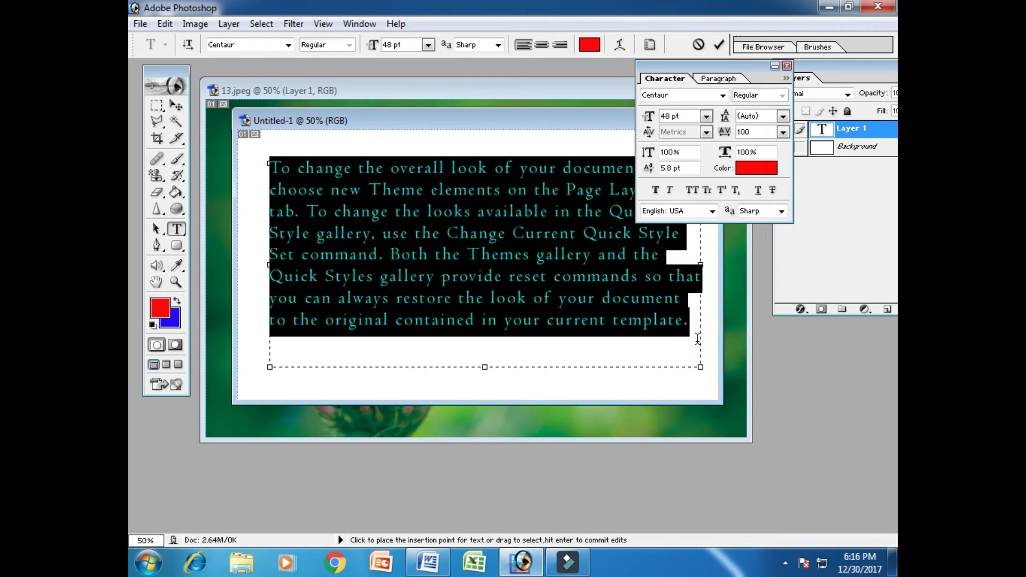
click(706, 116)
click(707, 354)
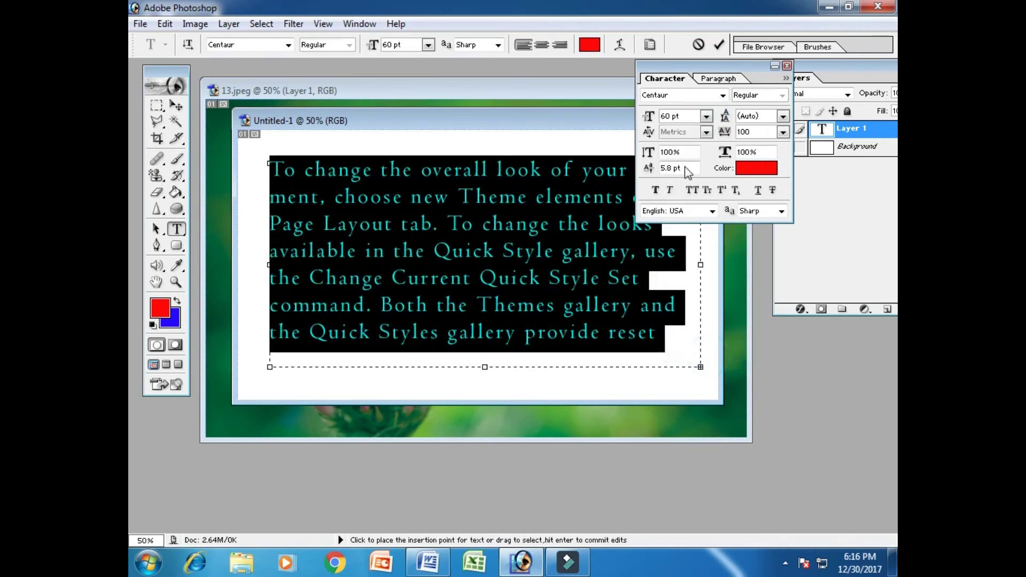
click(786, 65)
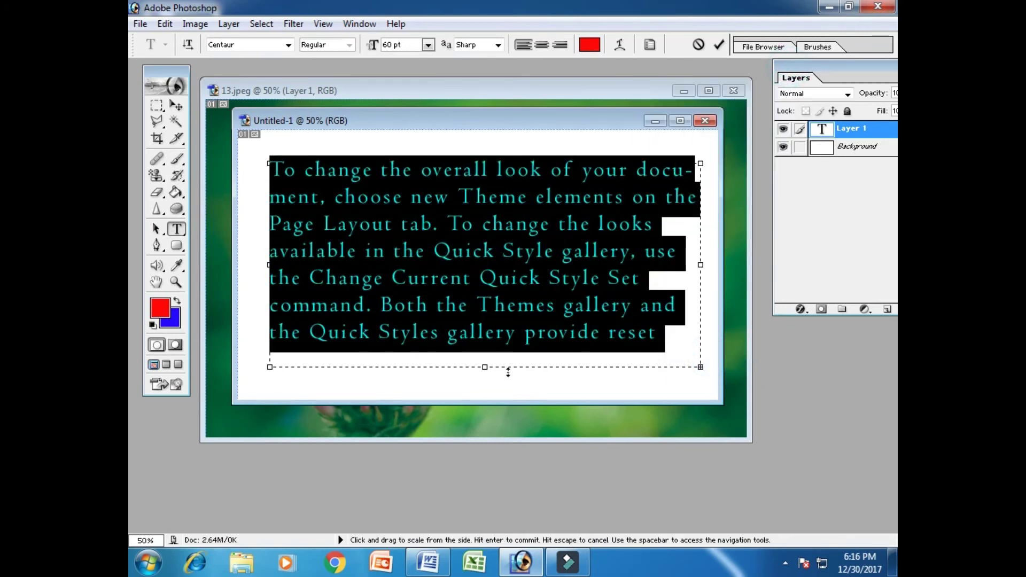
drag(484, 367, 485, 386)
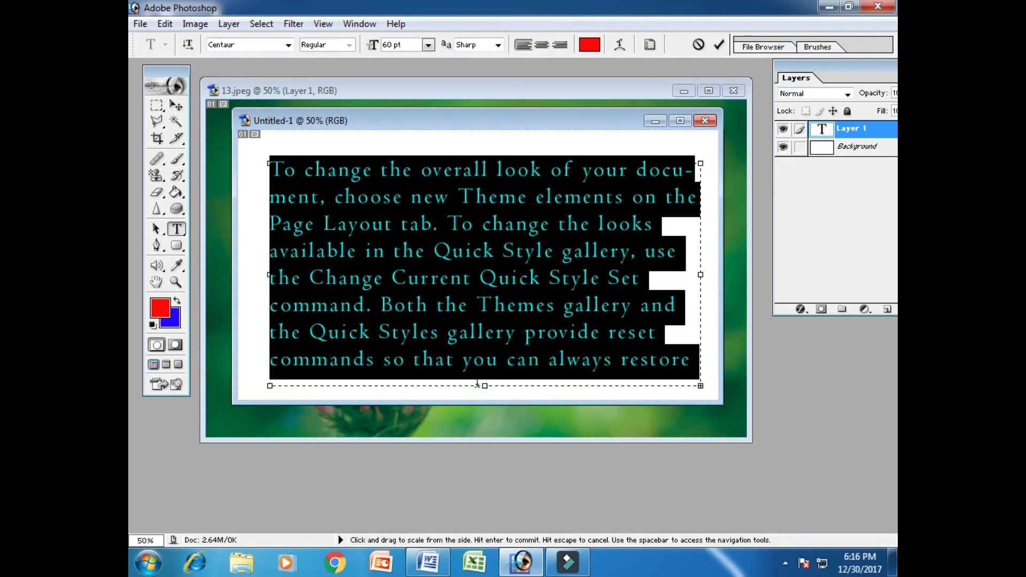
click(267, 160)
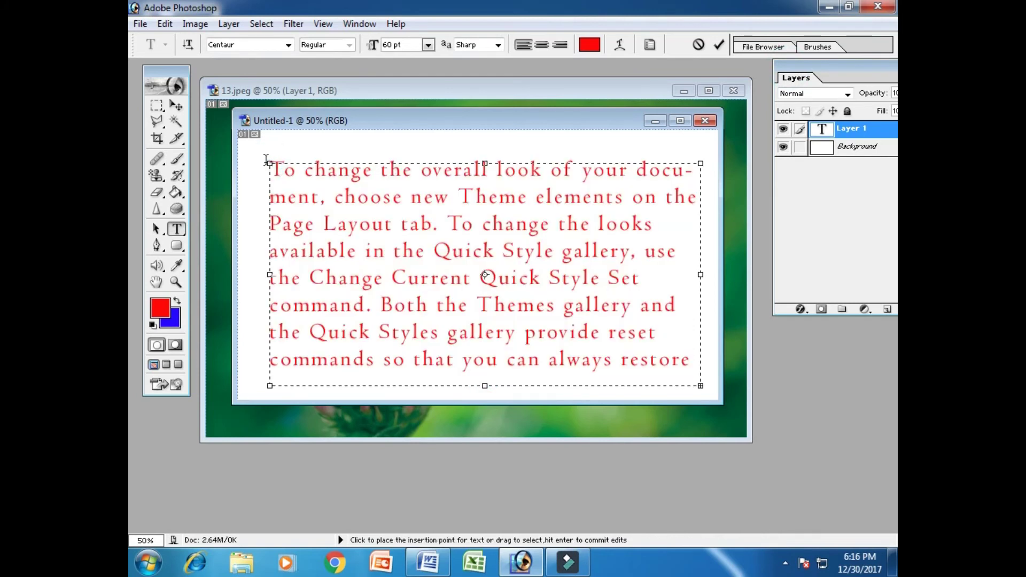
Step: Misspell 'change' as 'chonge' on the paragraph's first line
click(476, 203)
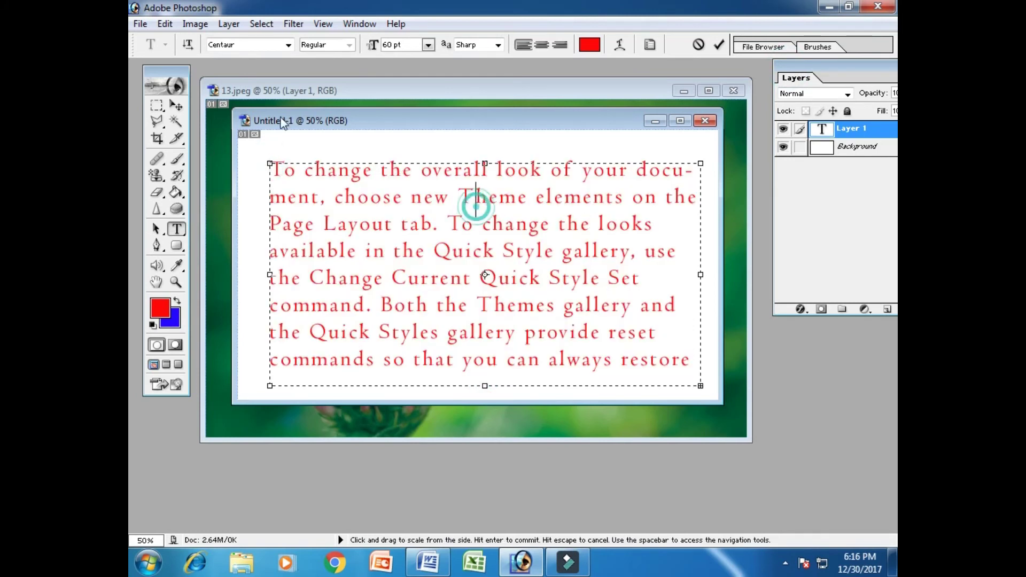
click(164, 24)
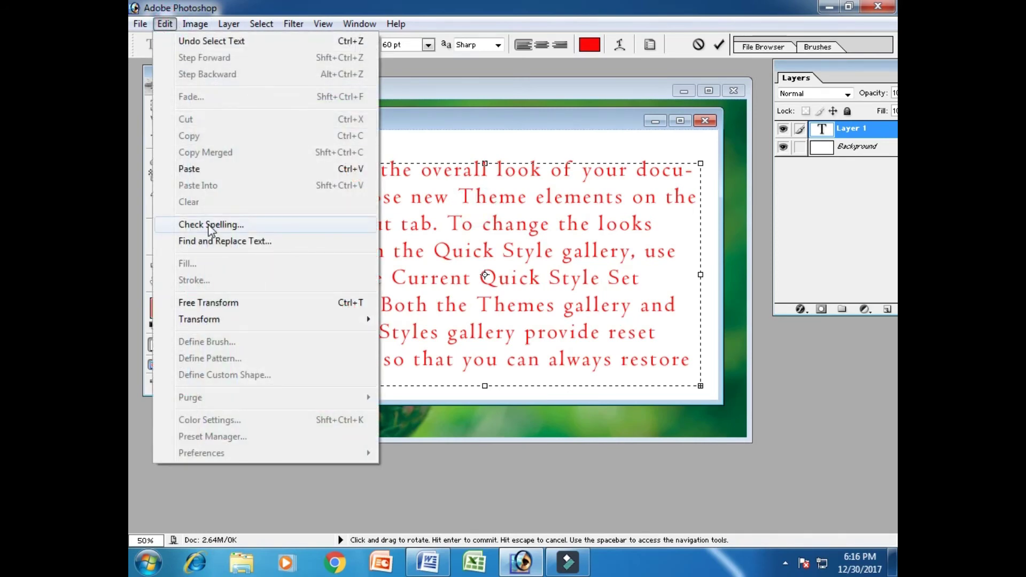
click(499, 121)
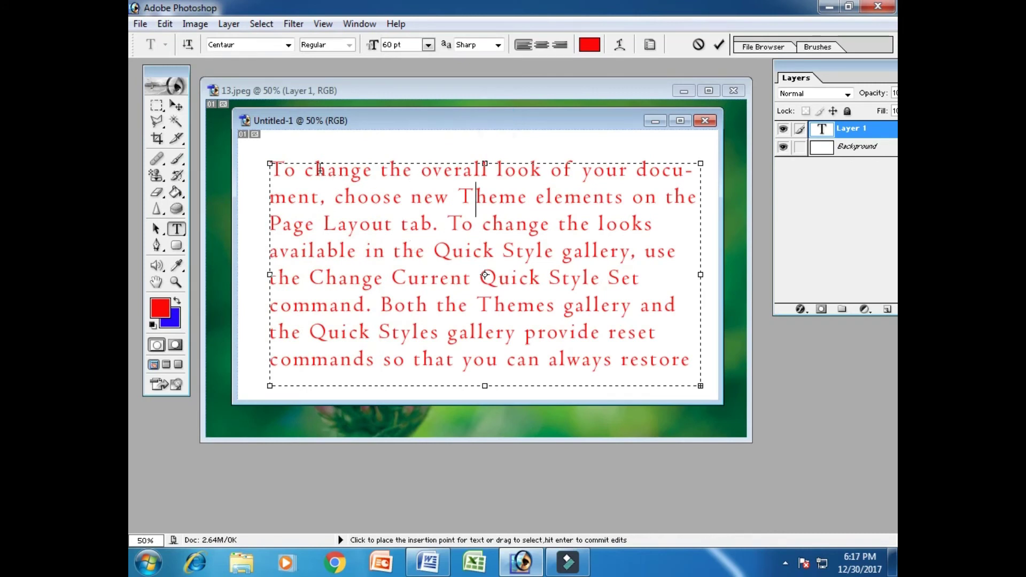
drag(338, 172, 327, 172)
text(o)
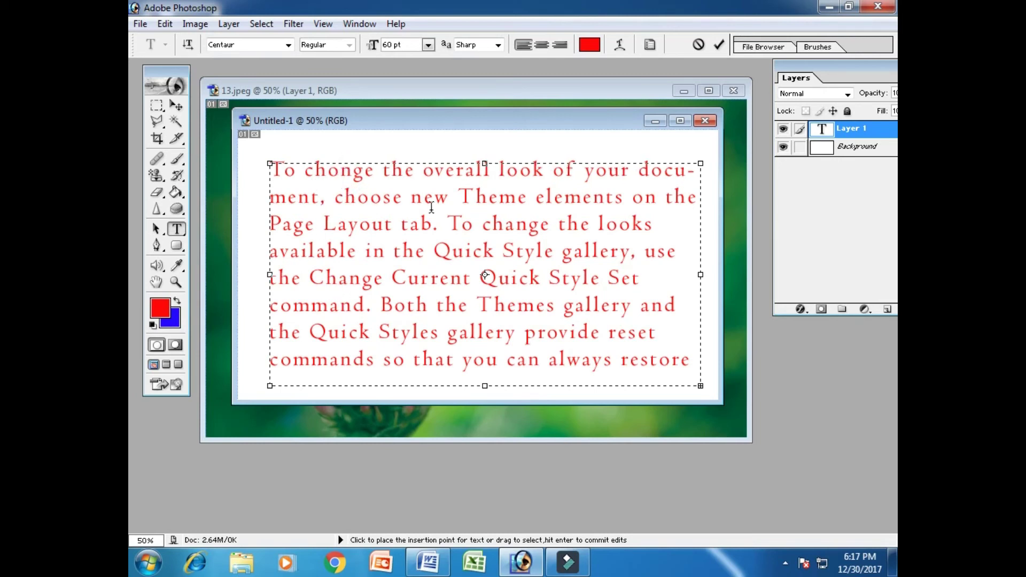
Step: Misspell 'Theme' as 'Thame', then select the paragraph text and open the Edit menu
click(396, 227)
drag(500, 199, 489, 199)
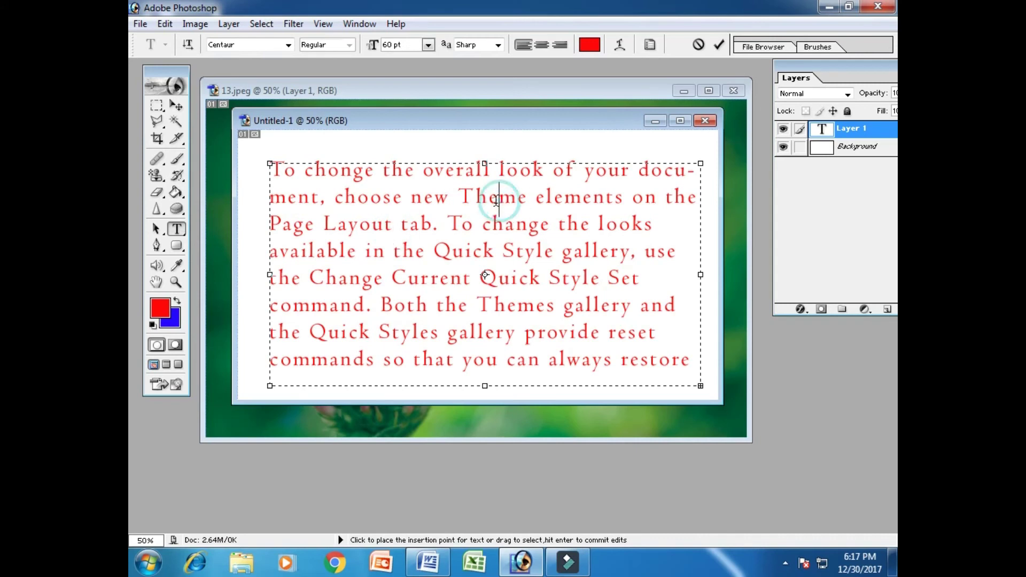
text(a)
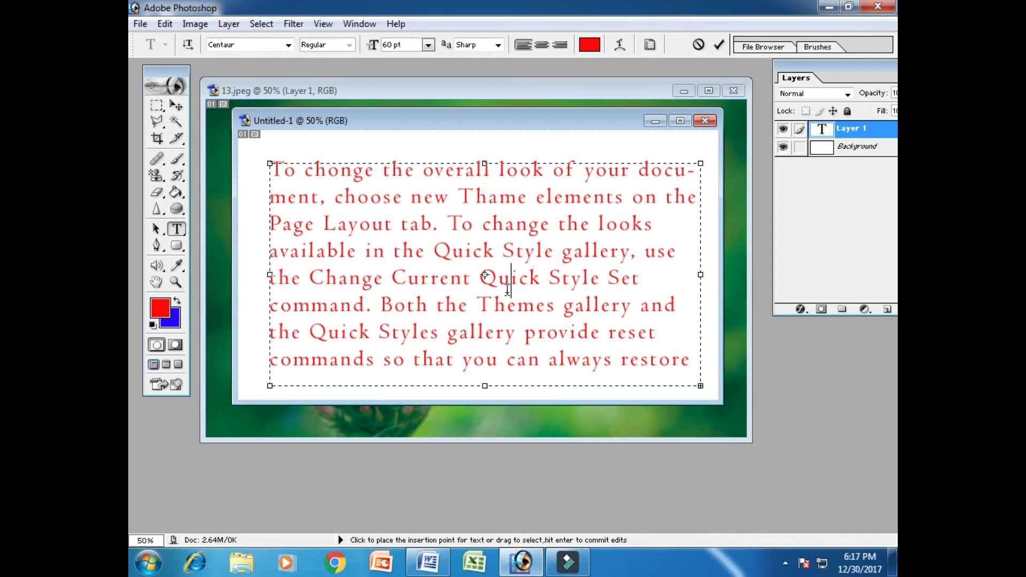
key(ctrl+a)
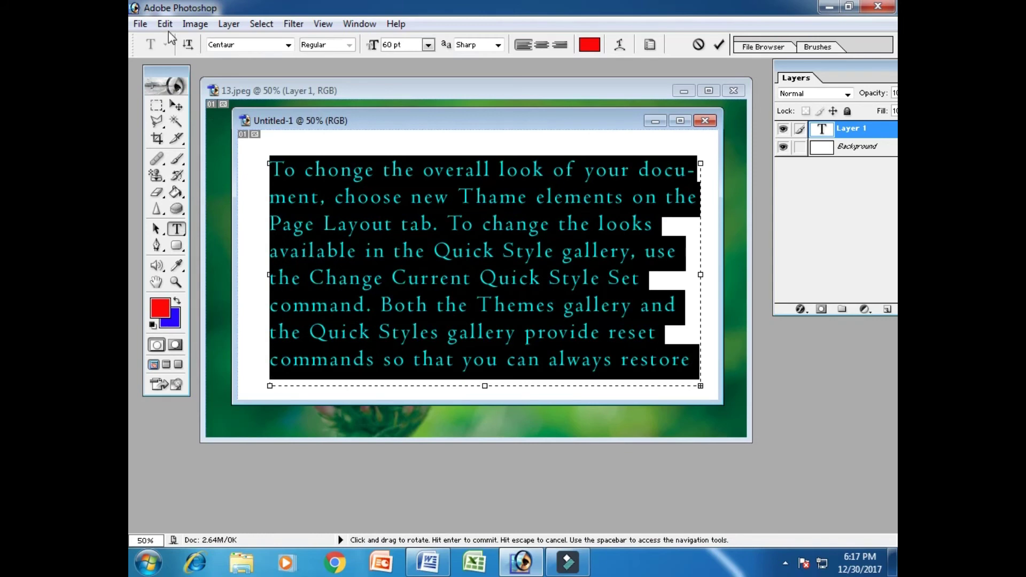
click(165, 24)
click(450, 208)
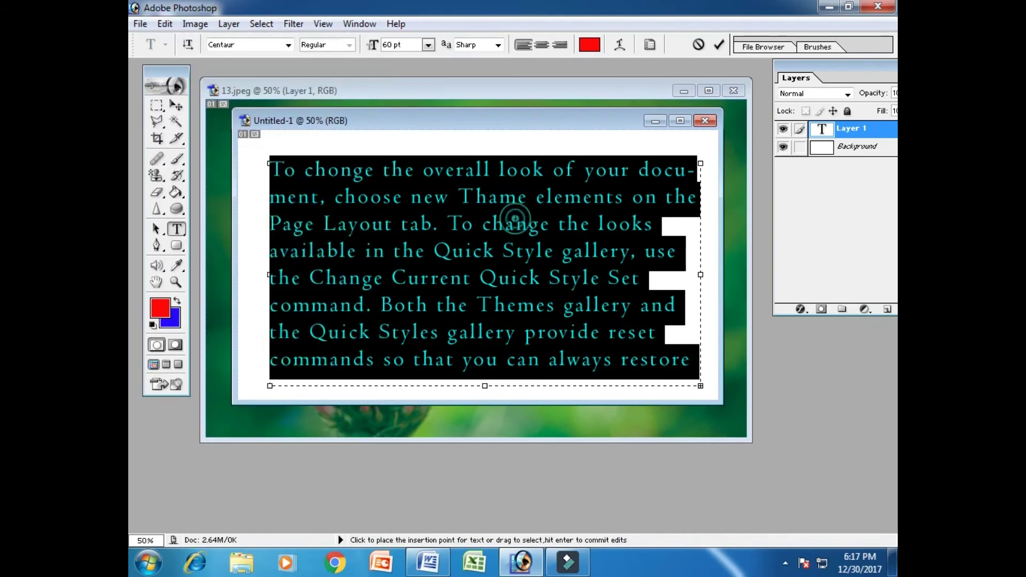
click(475, 199)
click(166, 24)
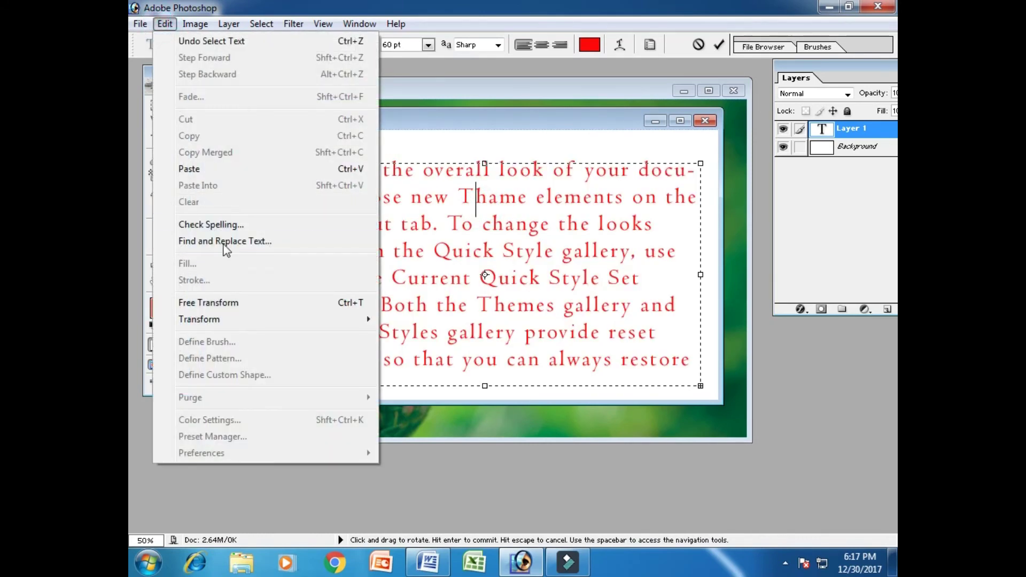
Step: Spell-check the red paragraph, correcting 'Thame' to 'Theme'
click(226, 227)
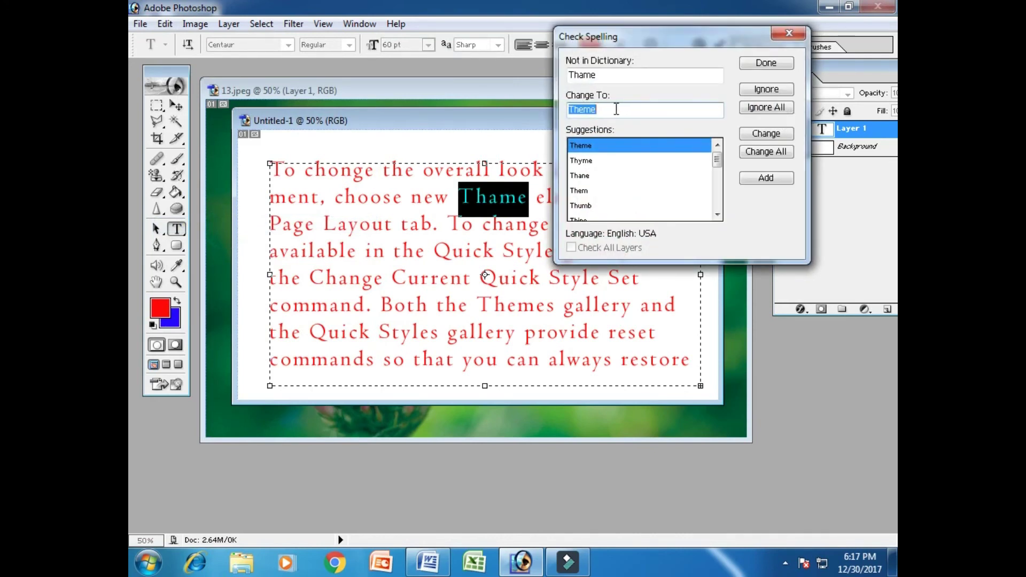
click(614, 78)
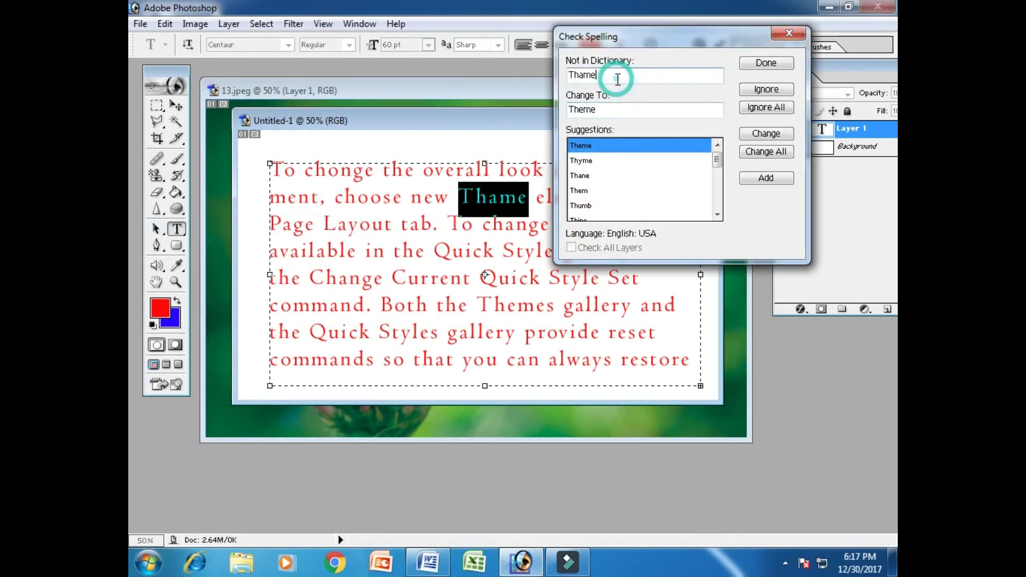
click(614, 110)
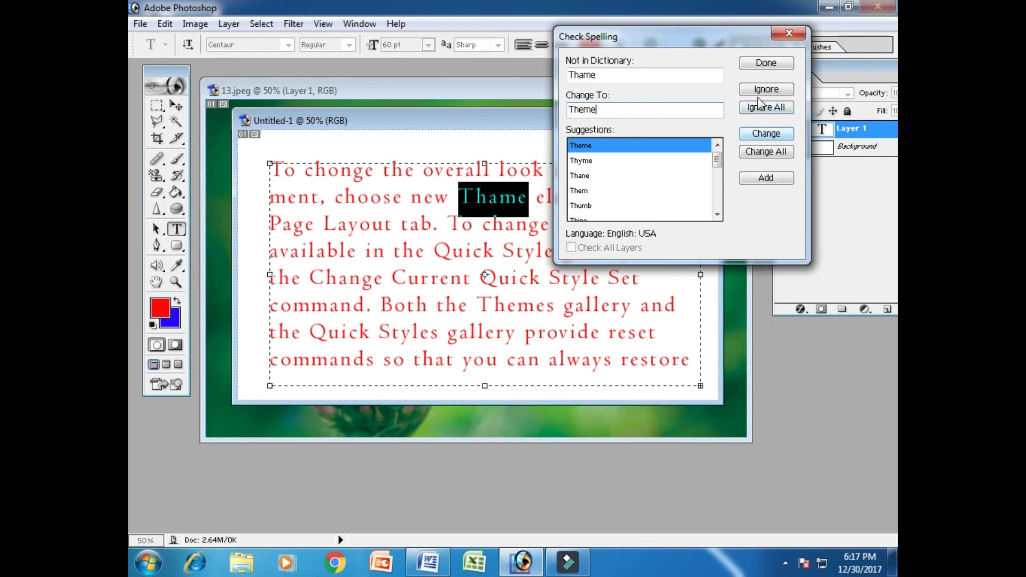
click(766, 134)
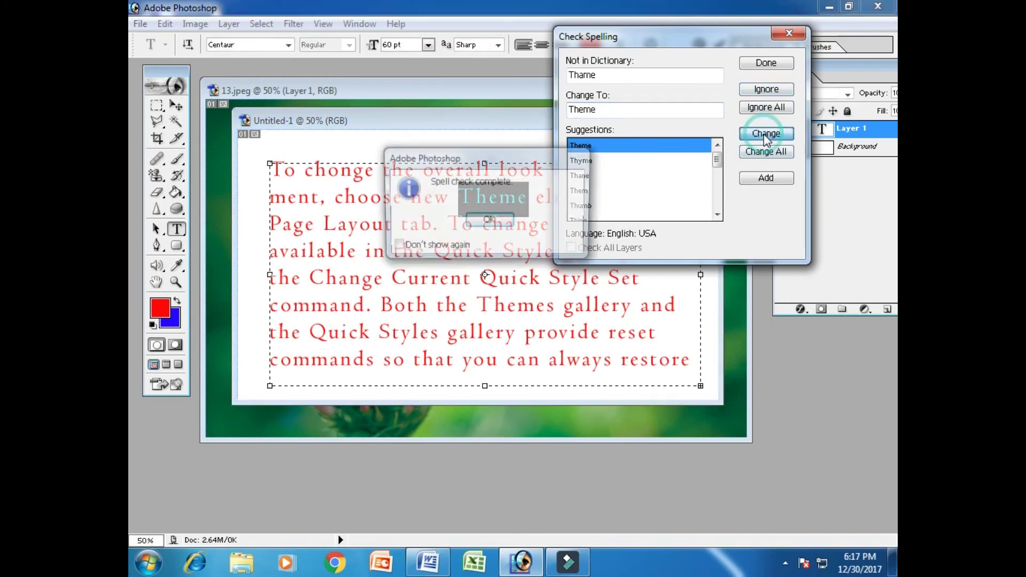
click(498, 222)
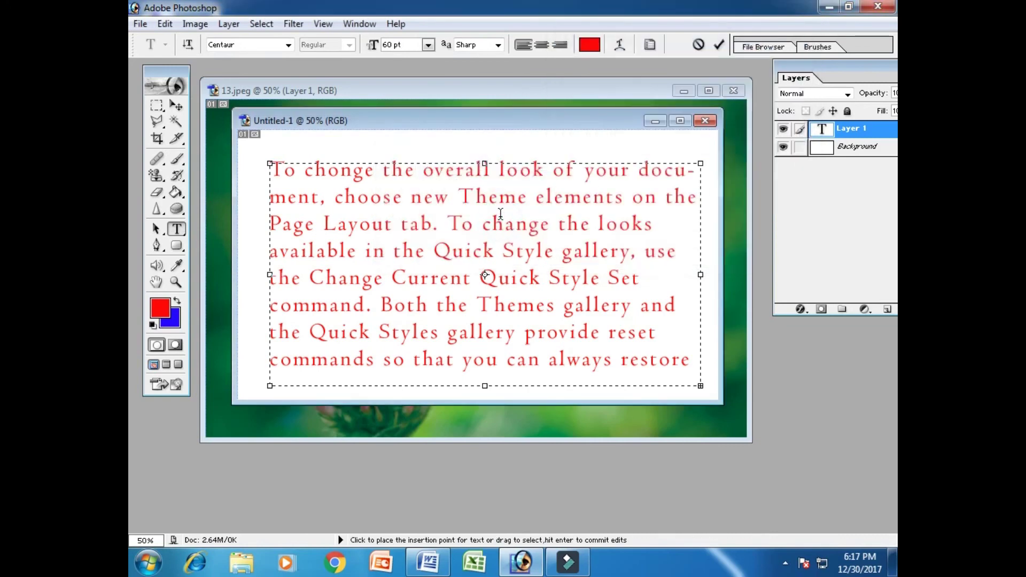
Step: Run Check Spelling again to correct 'chonge' to 'change'
click(342, 171)
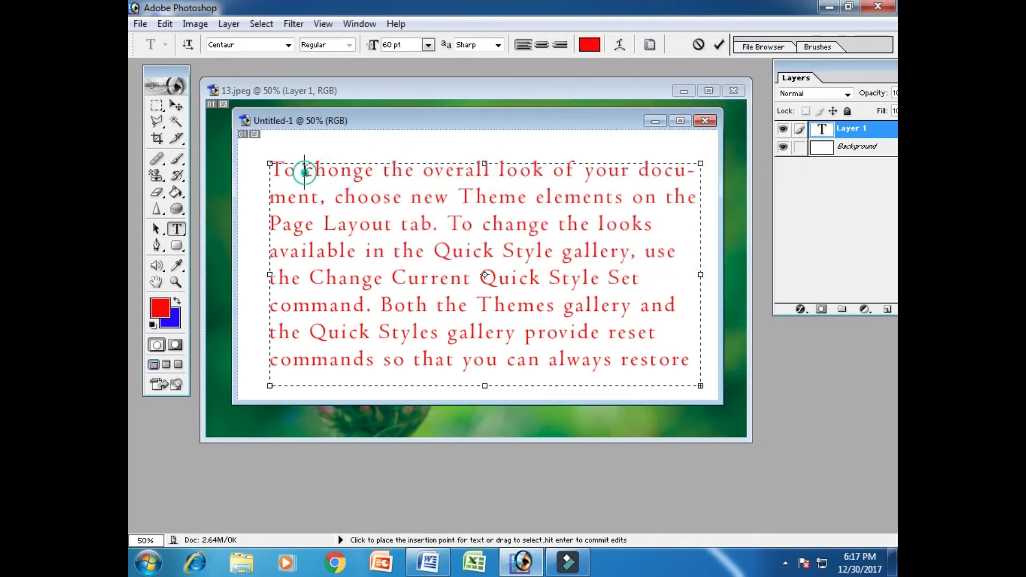
click(164, 23)
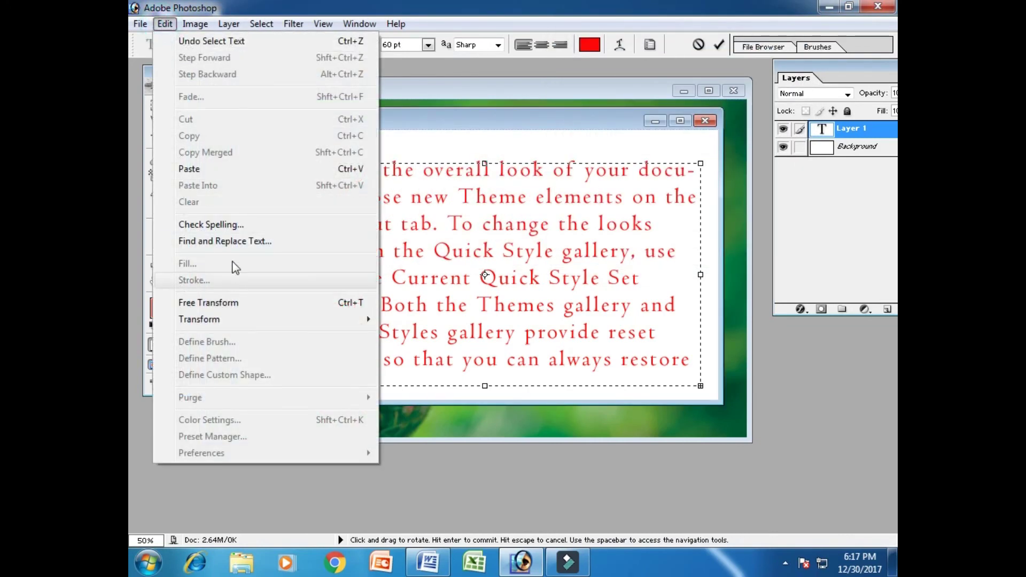
click(235, 226)
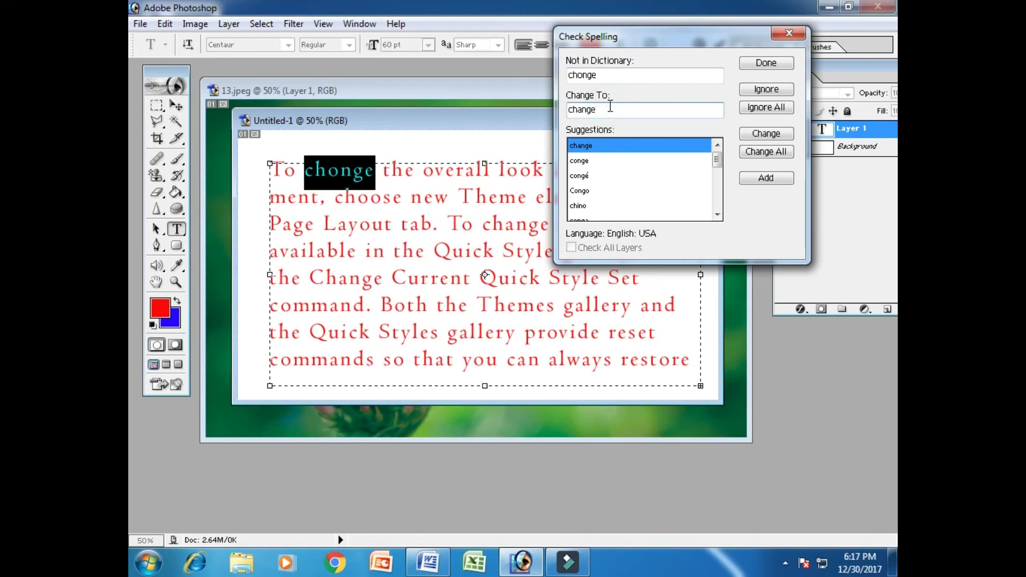
click(767, 134)
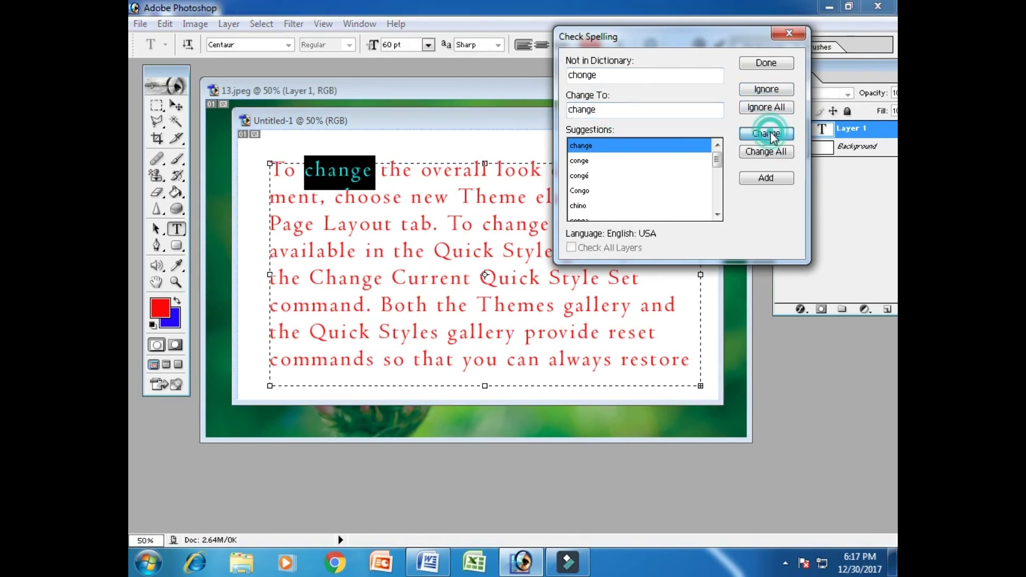
click(496, 220)
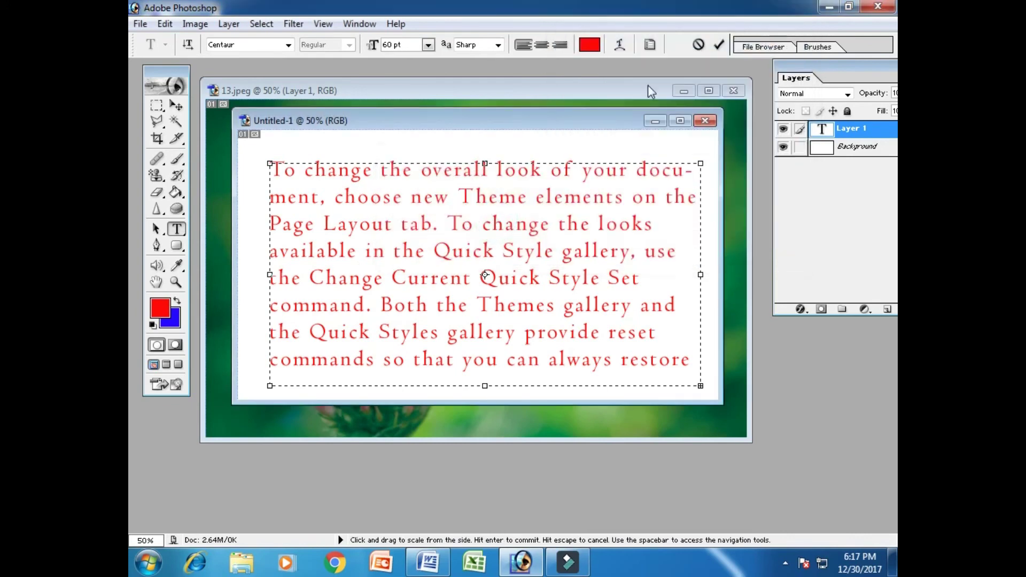
Step: Use Find and Replace Text to change every 'choose' to 'select'
click(165, 24)
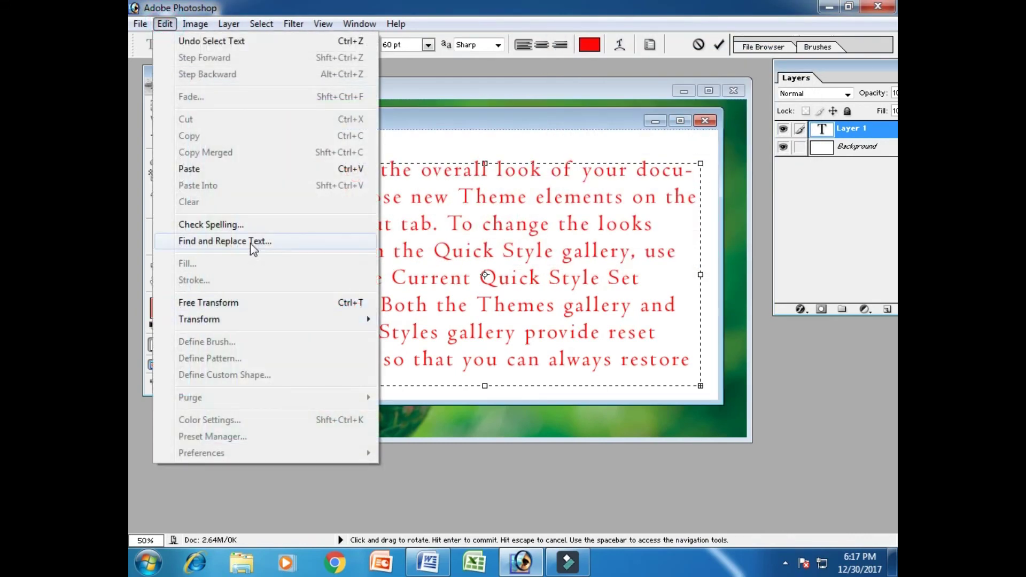
click(250, 242)
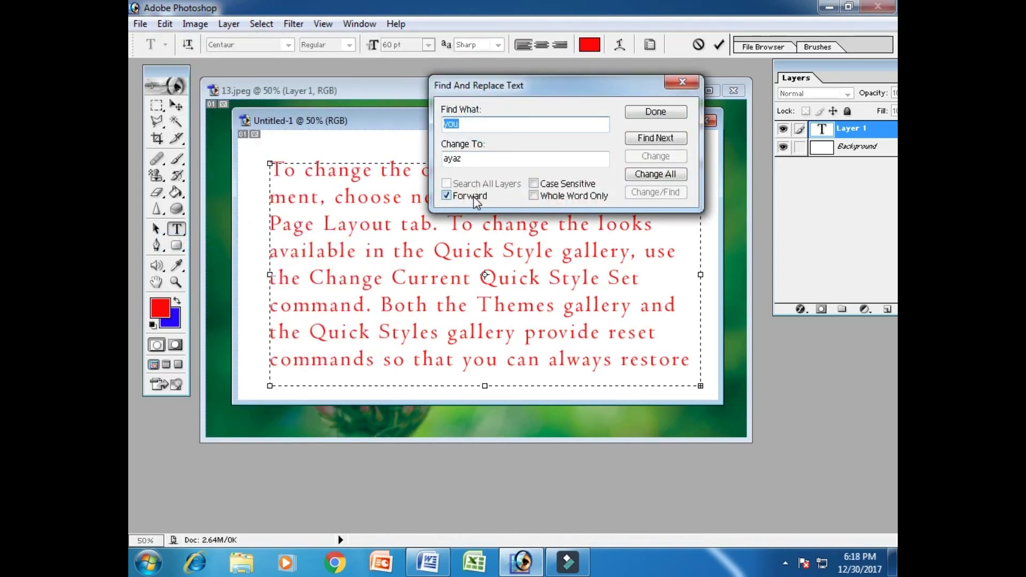
text(choose)
key(Tab)
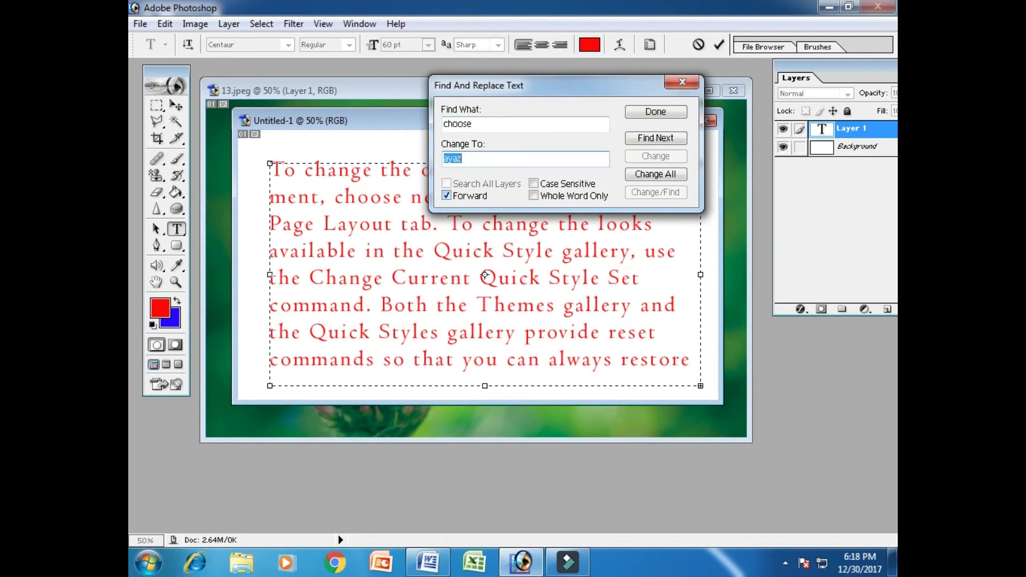
text(select)
click(657, 174)
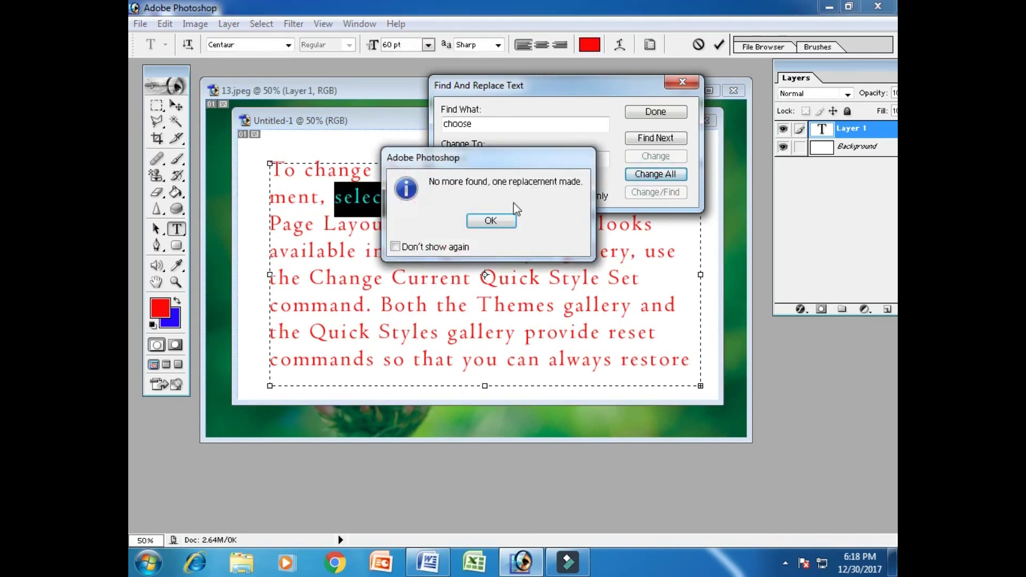
click(503, 218)
key(Right)
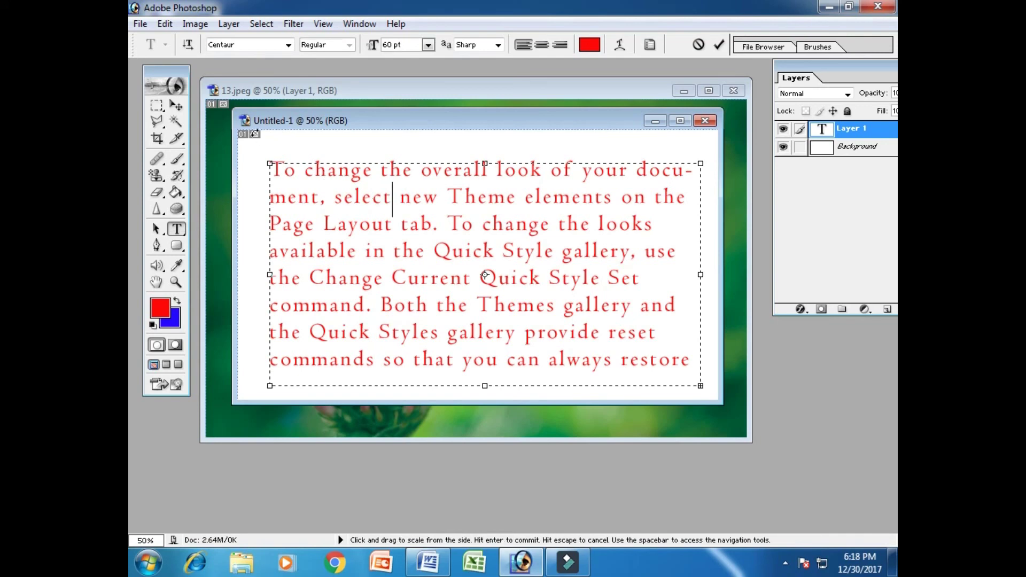
Step: Search the paragraph for 'set' with Find Next, replacing nothing
click(164, 23)
click(241, 241)
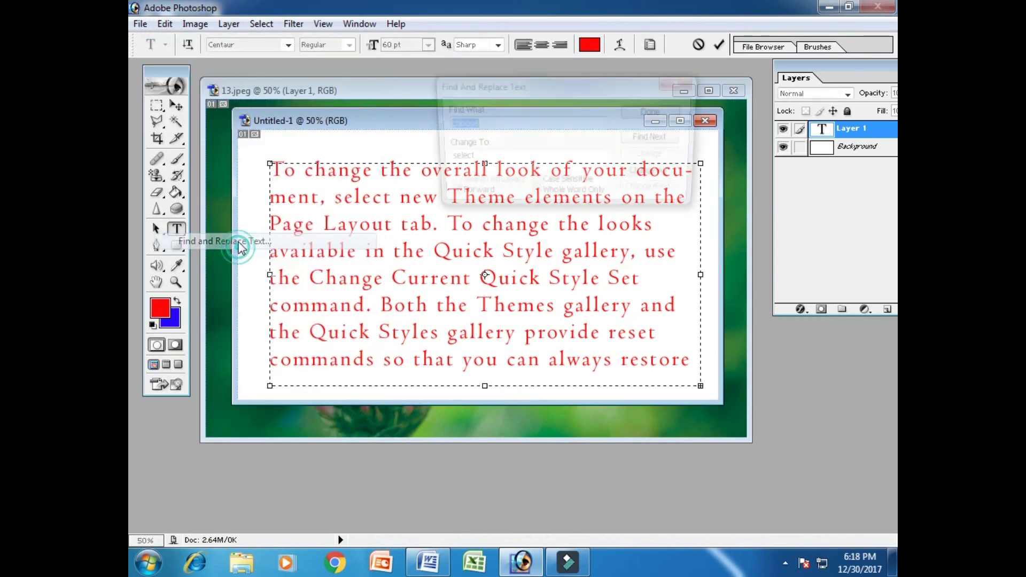
drag(487, 162, 445, 158)
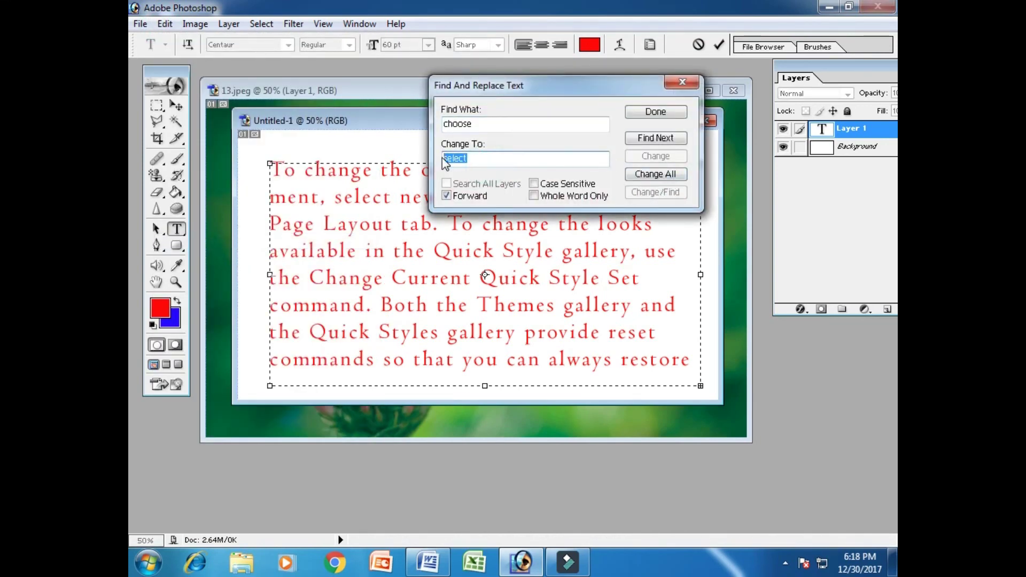
key(BackSpace)
key(BackSpace)
drag(489, 124, 444, 124)
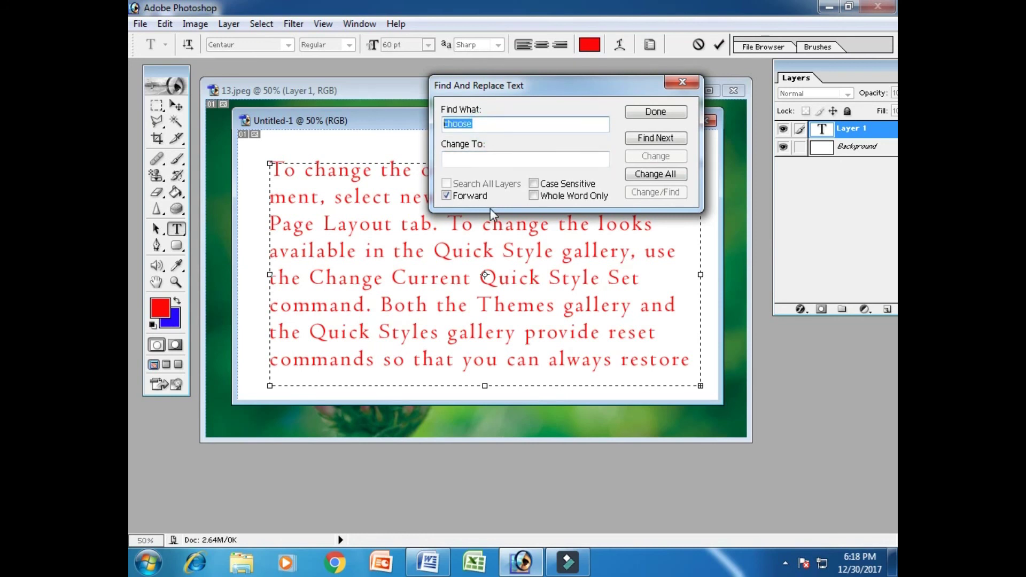
text(set)
click(642, 139)
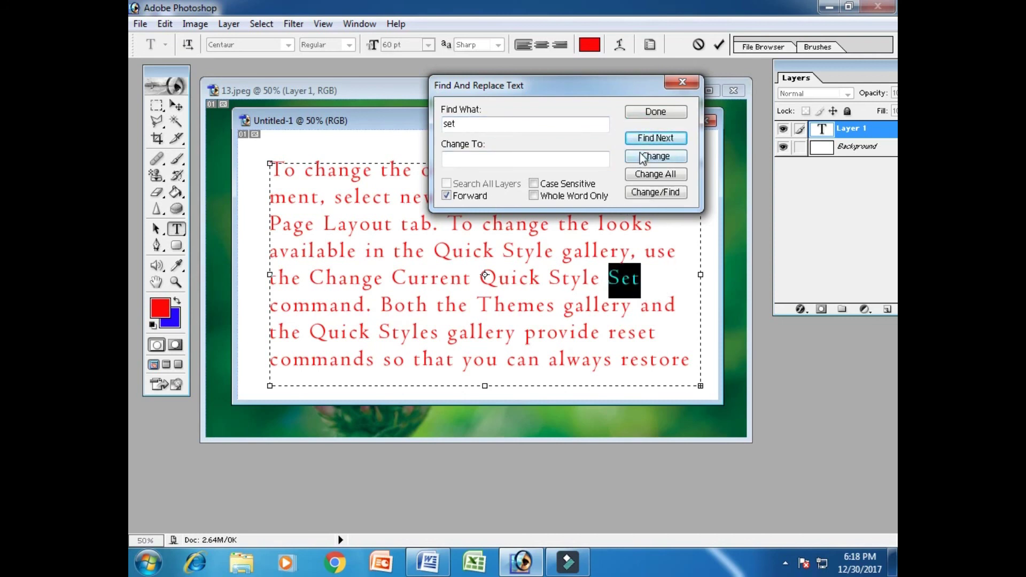
click(652, 140)
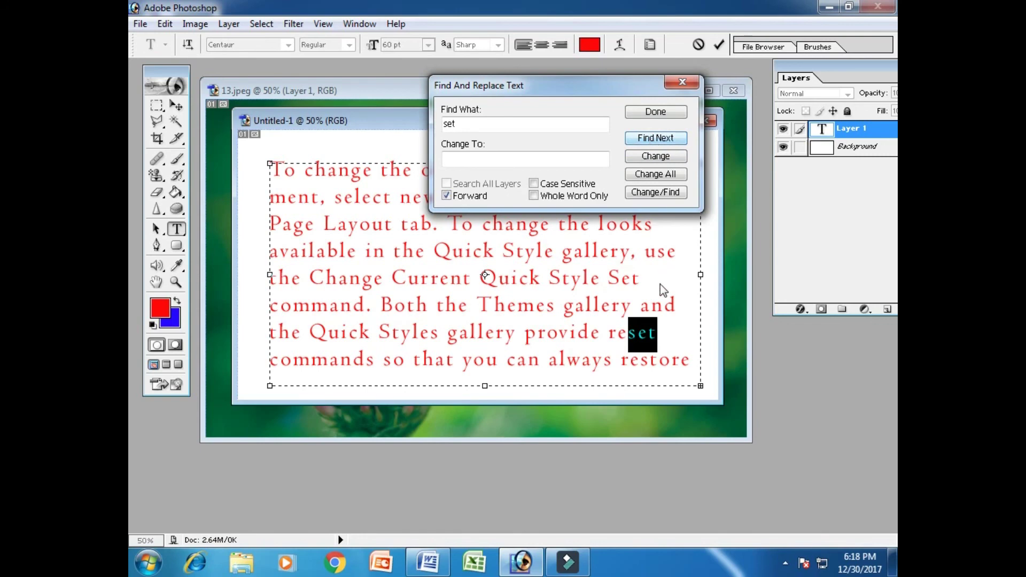
click(642, 140)
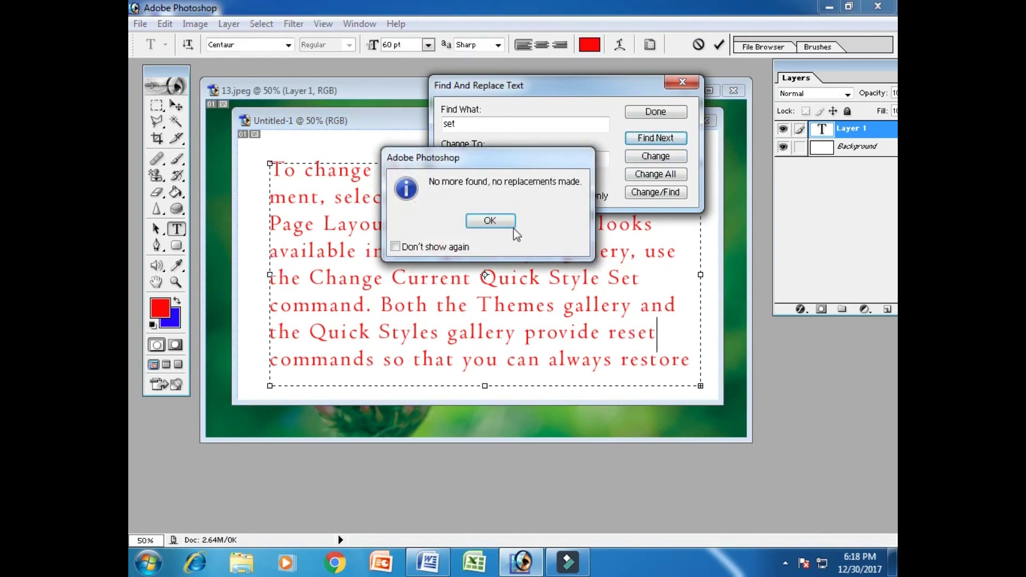
click(489, 220)
click(164, 25)
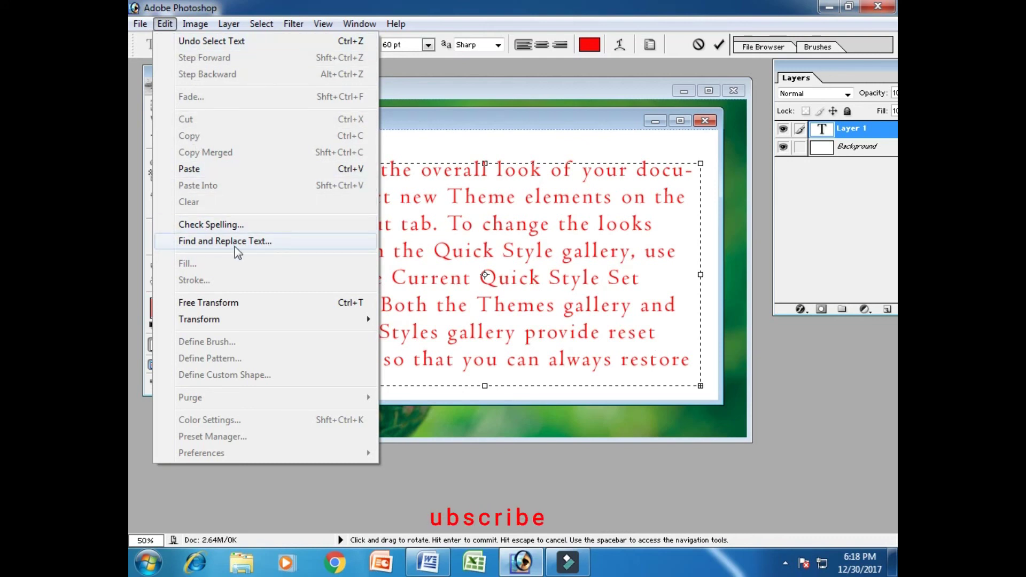
Step: Close Untitled-1 discarding type edits, then close 13.jpeg without saving
click(712, 121)
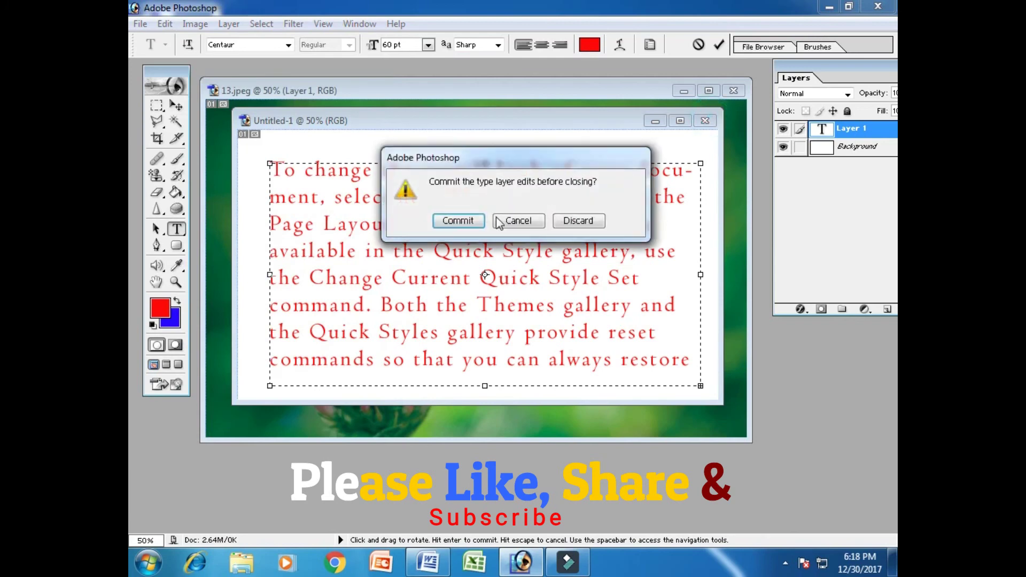
click(591, 226)
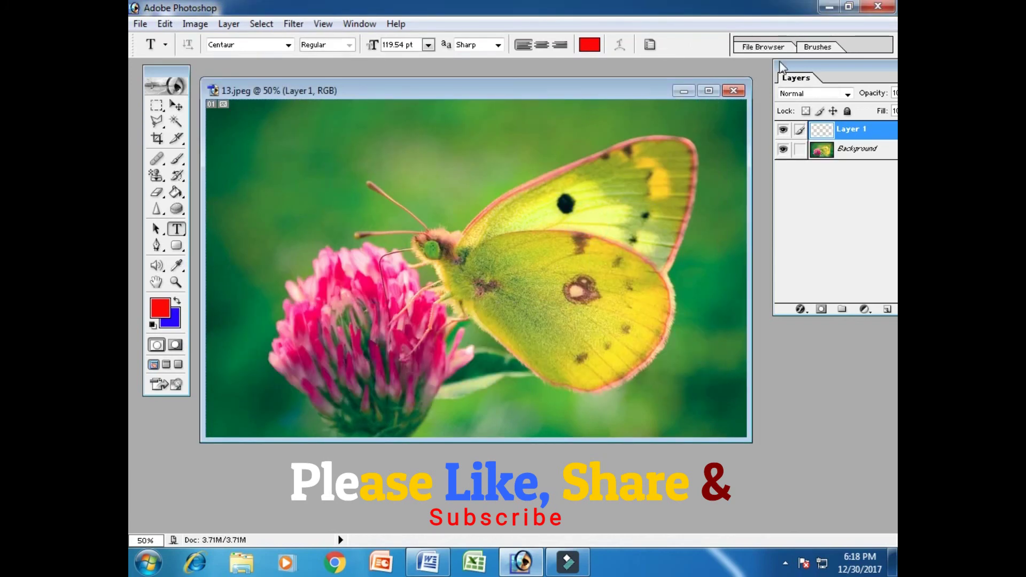
click(734, 91)
click(524, 217)
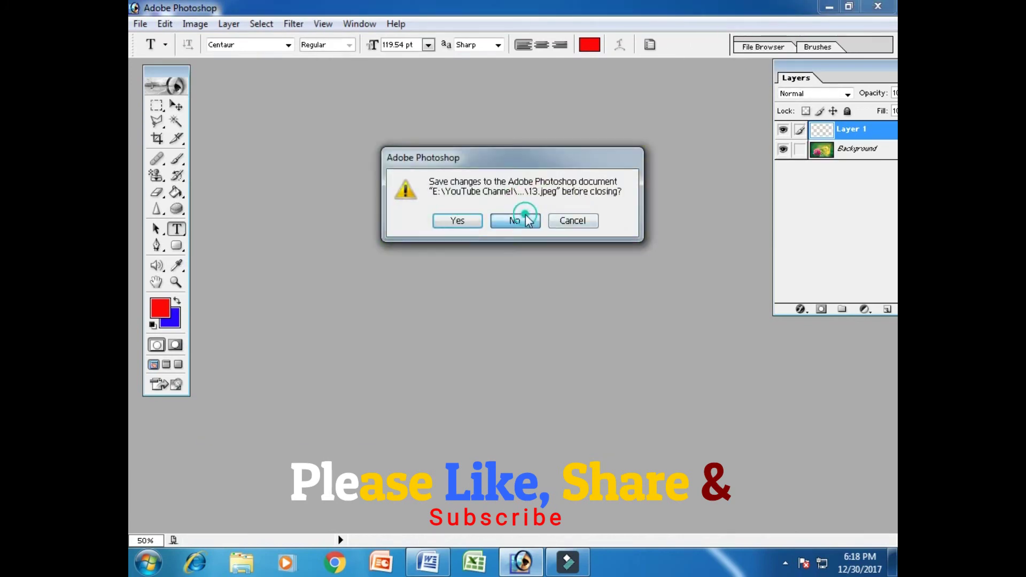